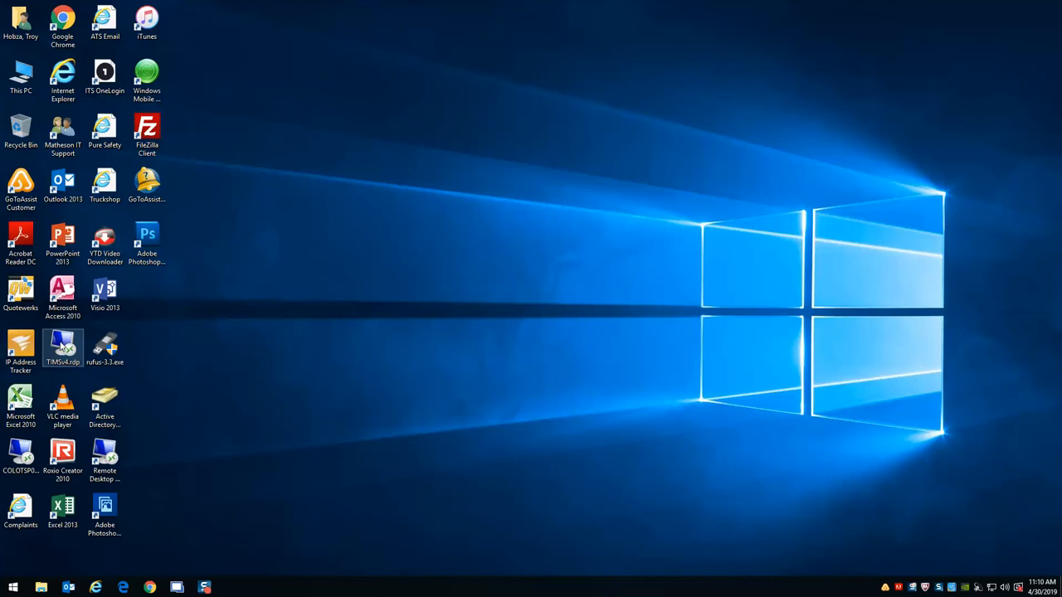
- Launch the TIMSv4 remote program, enter the account password, and accept the connection despite the certificate errors
double_click(63, 346)
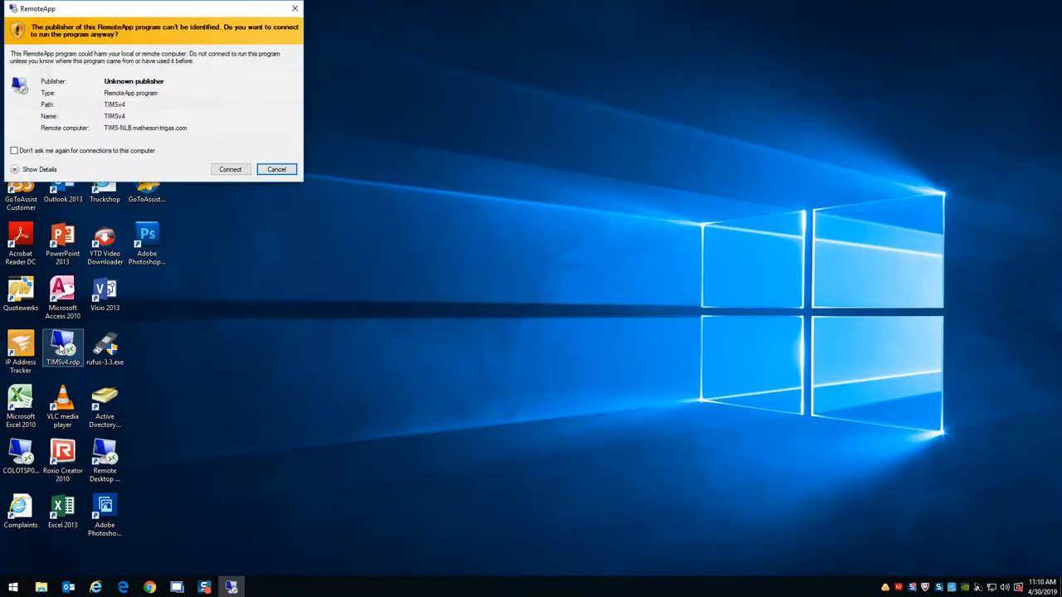
click(230, 170)
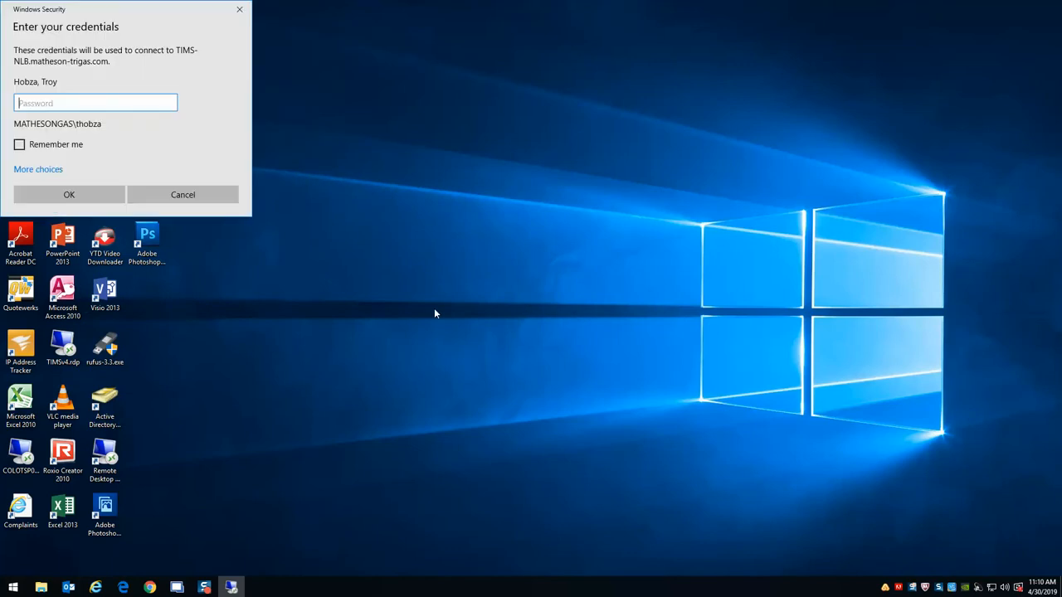
text(*****)
key(Return)
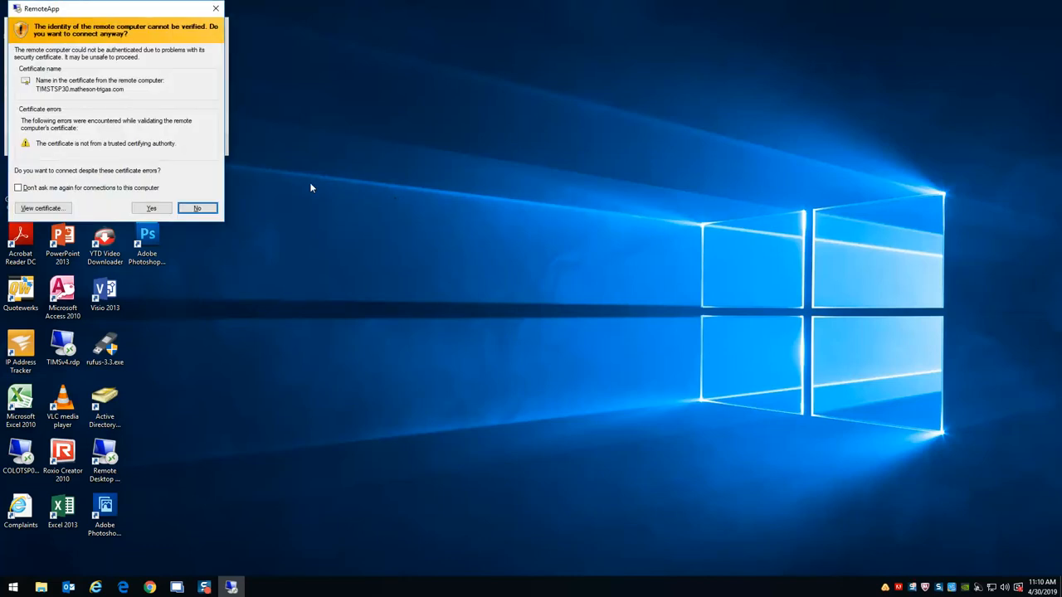
click(151, 208)
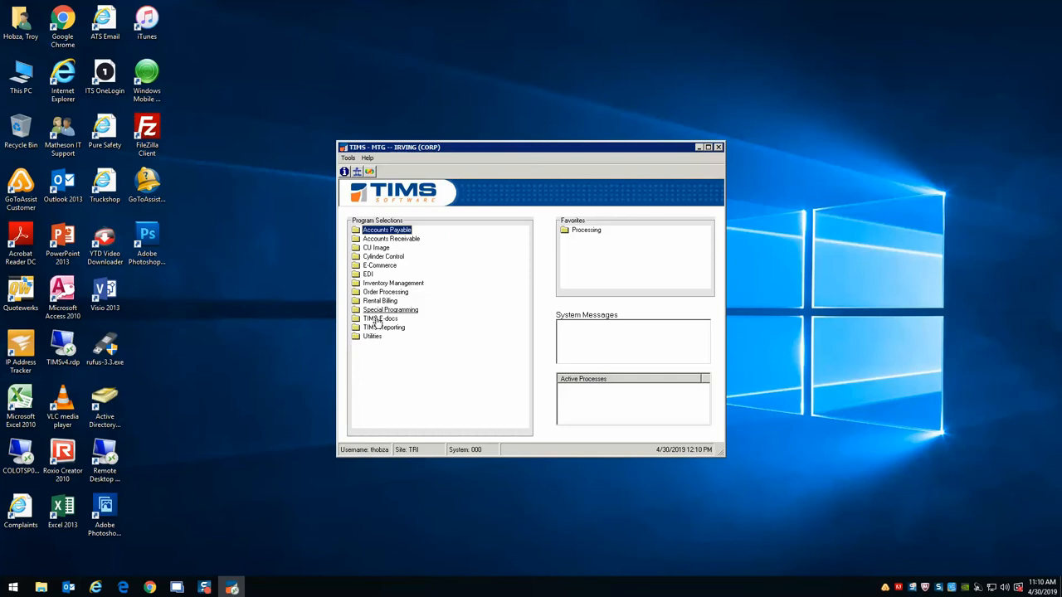
- Open the Report viewer from the Reports folder of TIMS Reporting
double_click(381, 327)
double_click(397, 345)
click(423, 355)
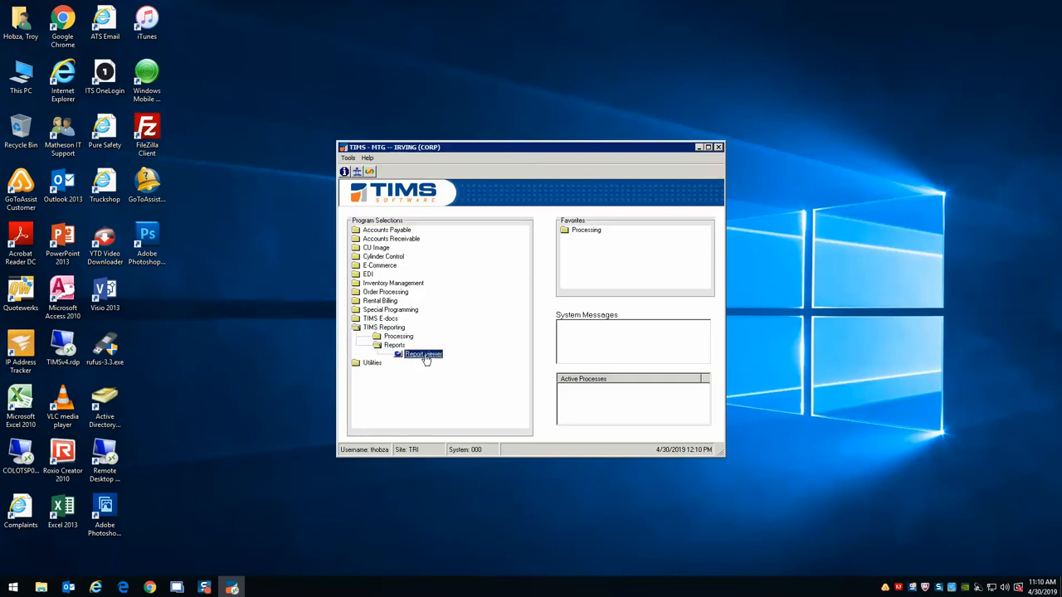
double_click(425, 355)
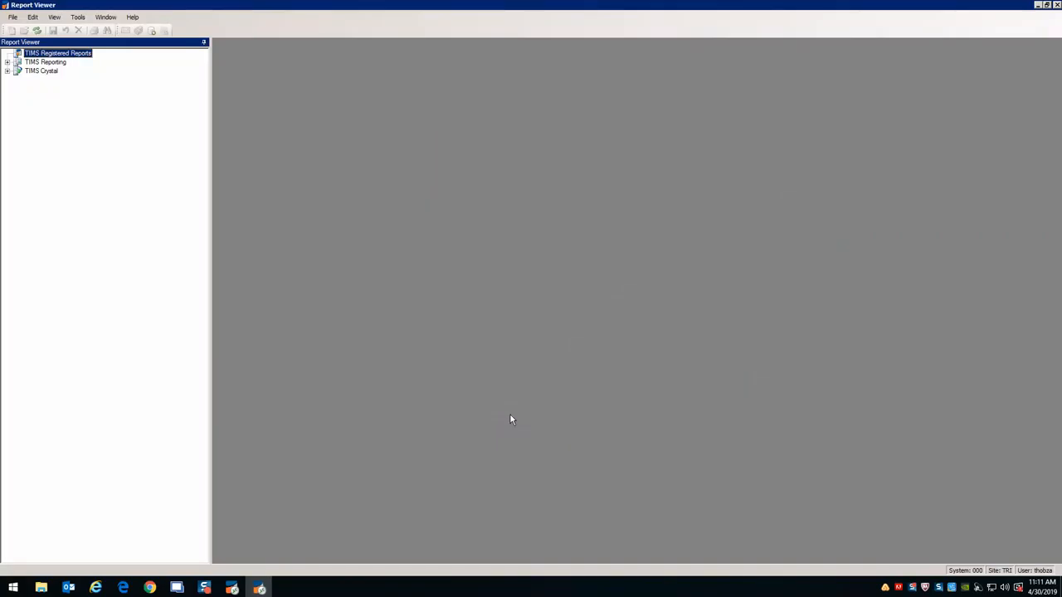
- Open the 8717 Trackabout_TaxCode and 8716 Trackabout_customers reports from the LINWELD folder under TIMS Reporting
click(8, 63)
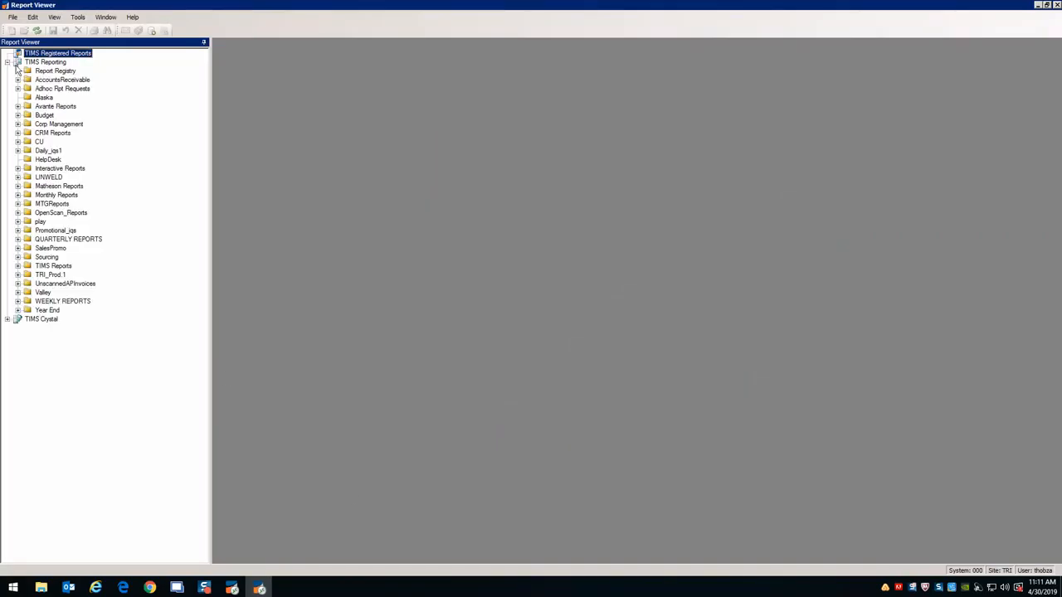
click(17, 177)
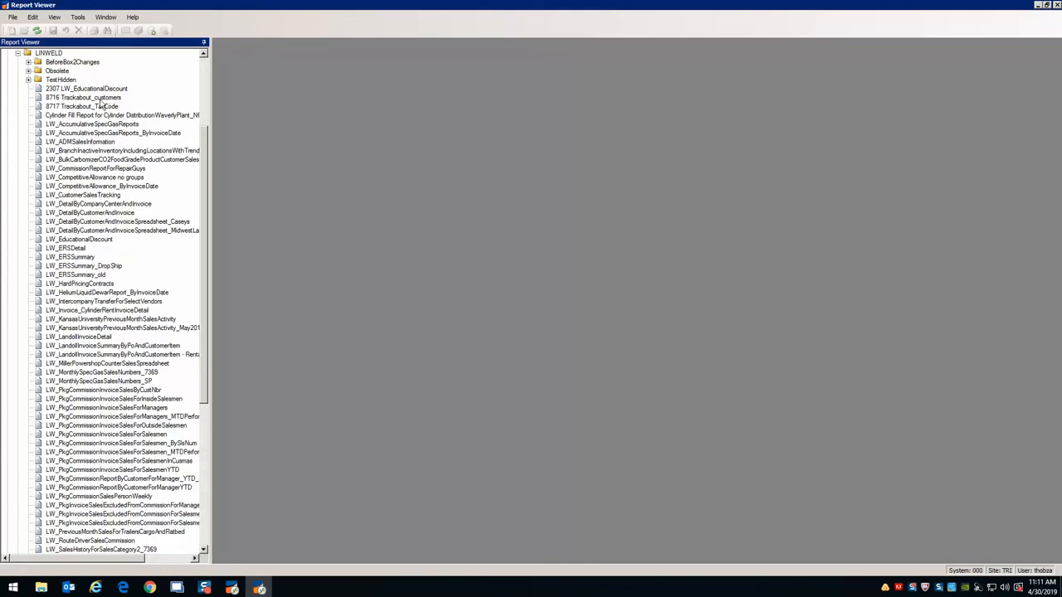
scroll(146, 289, down, 4)
scroll(99, 467, down, 6)
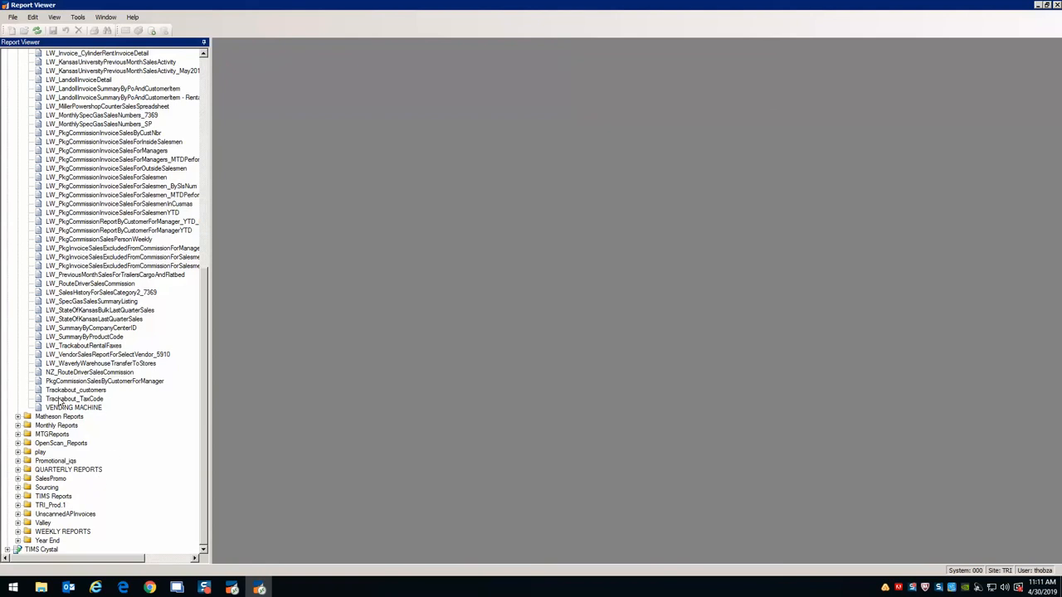
scroll(130, 426, up, 15)
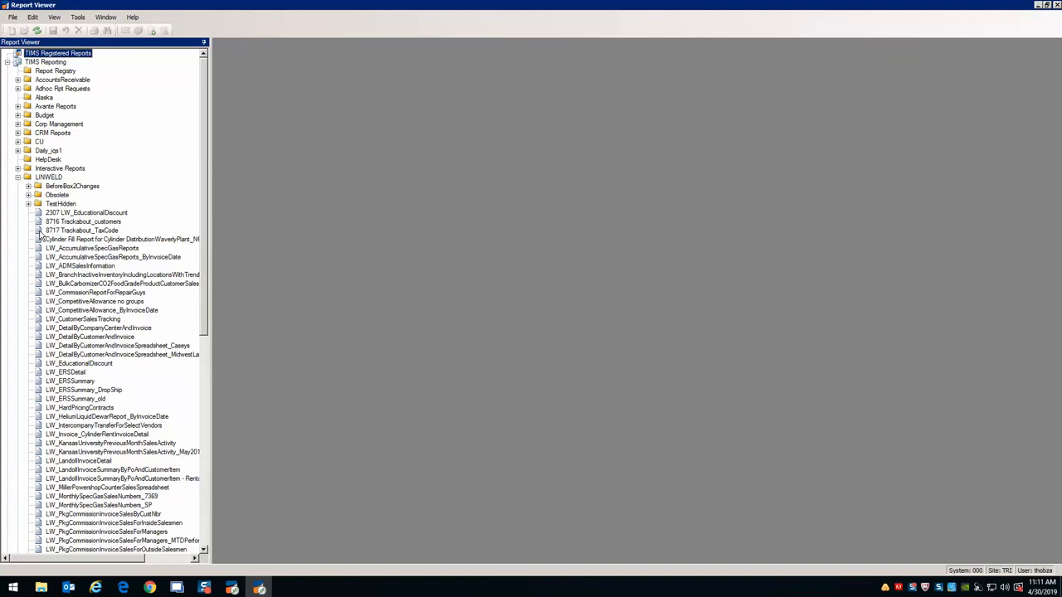
click(40, 231)
double_click(40, 232)
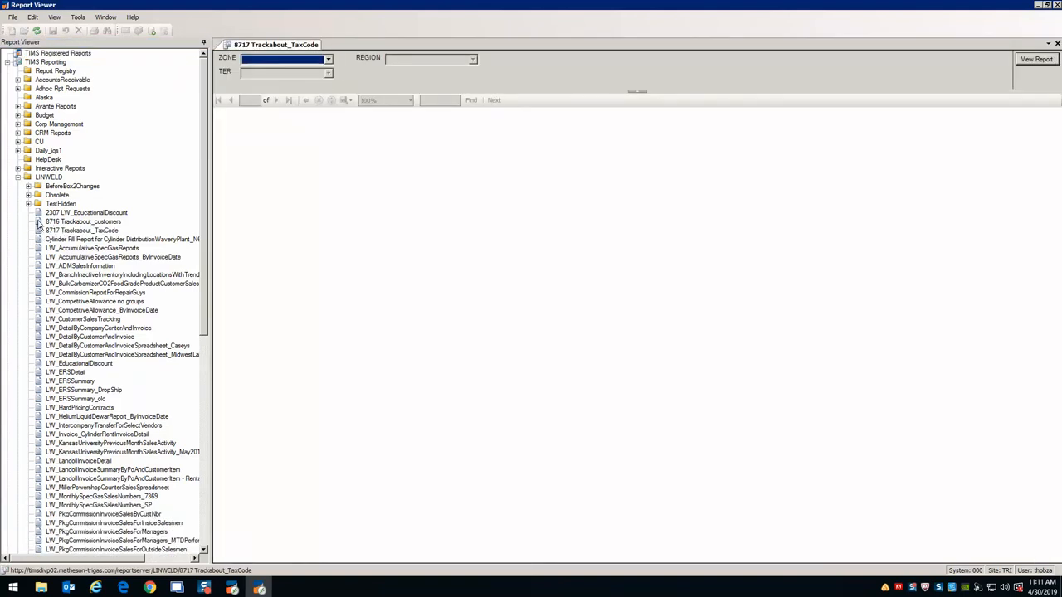
double_click(39, 224)
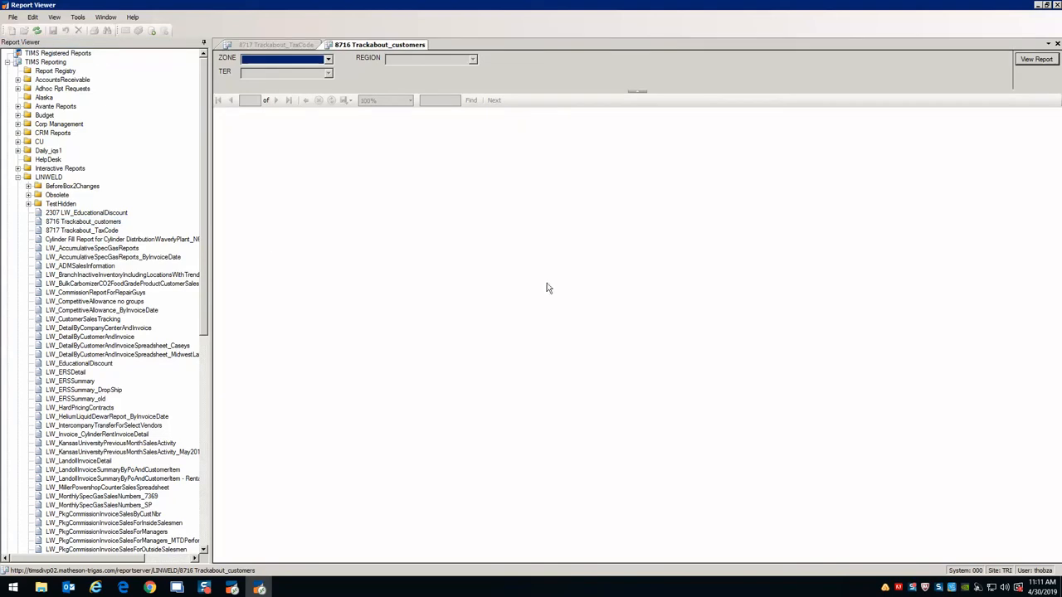
- In the 8717 Trackabout_TaxCode report, set the zone filter to BULK NORTH ZONE, PKG NORTH ZONE and PKG SOUTH ZONE
click(264, 48)
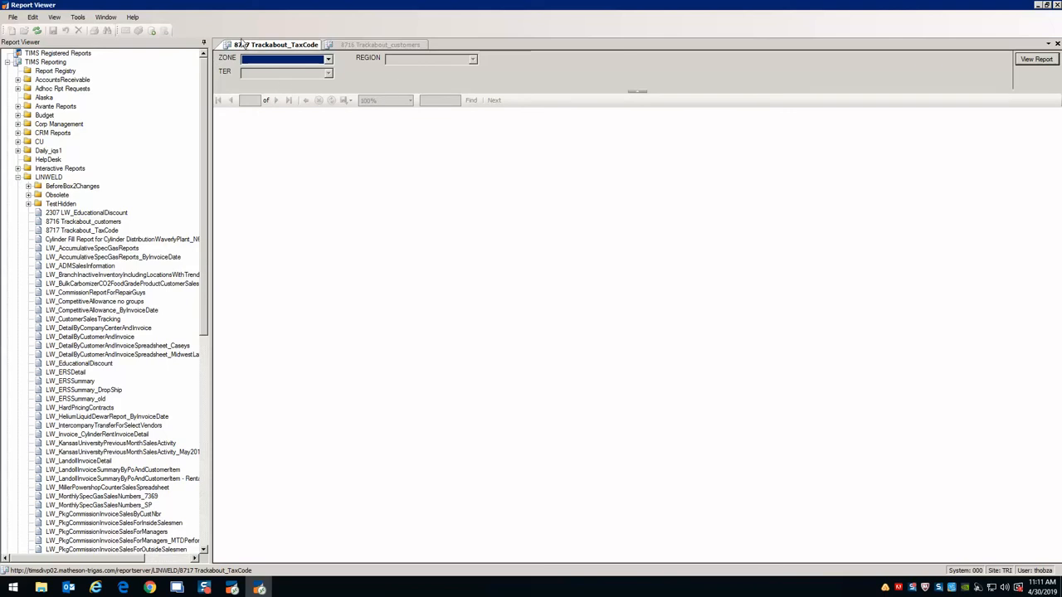
click(328, 62)
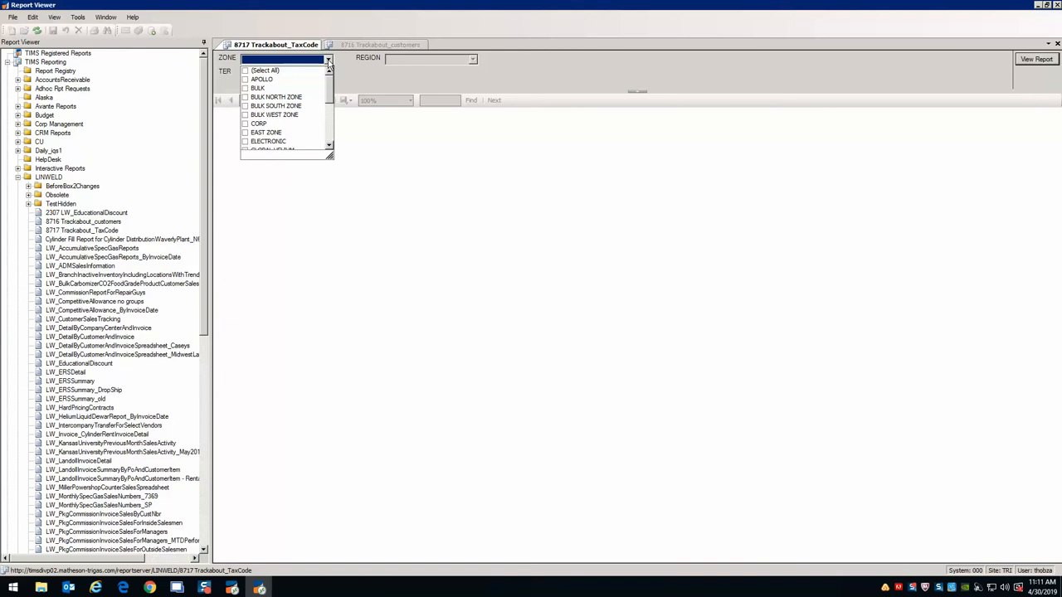
click(246, 98)
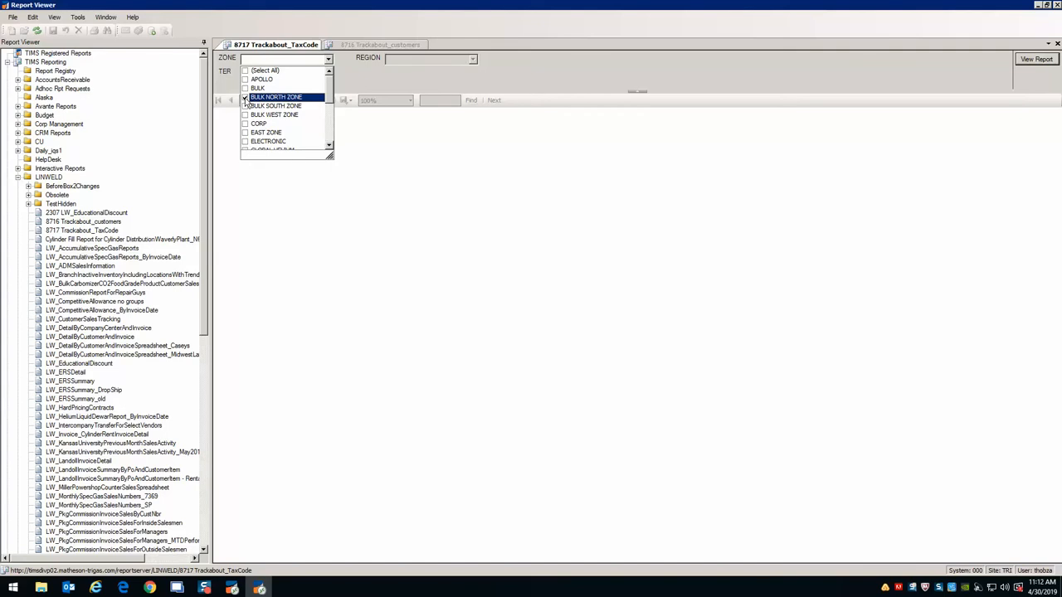
scroll(292, 117, down, 2)
scroll(292, 117, up, 2)
scroll(292, 117, down, 8)
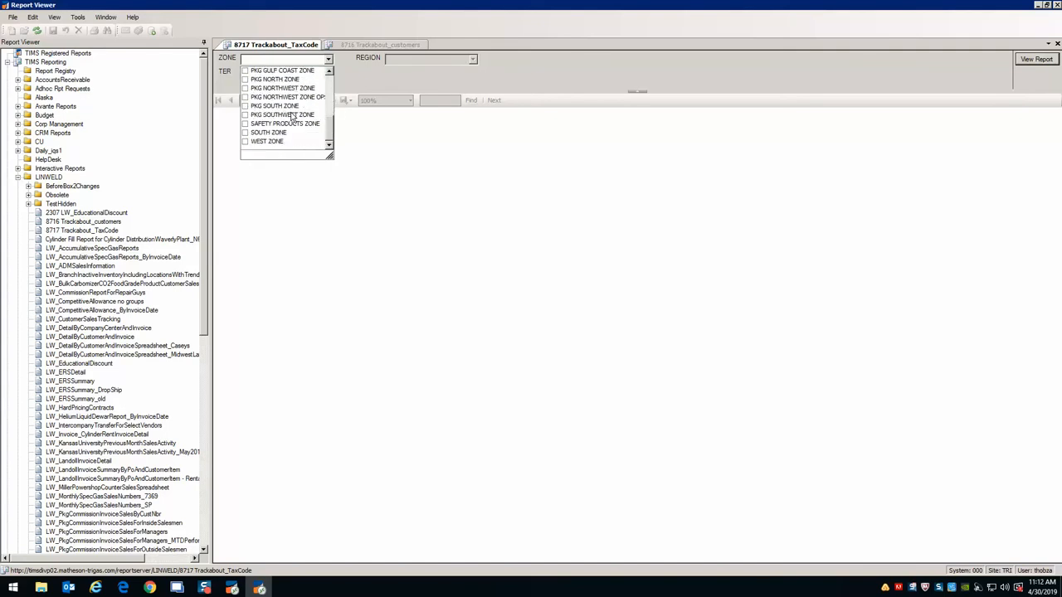
click(247, 107)
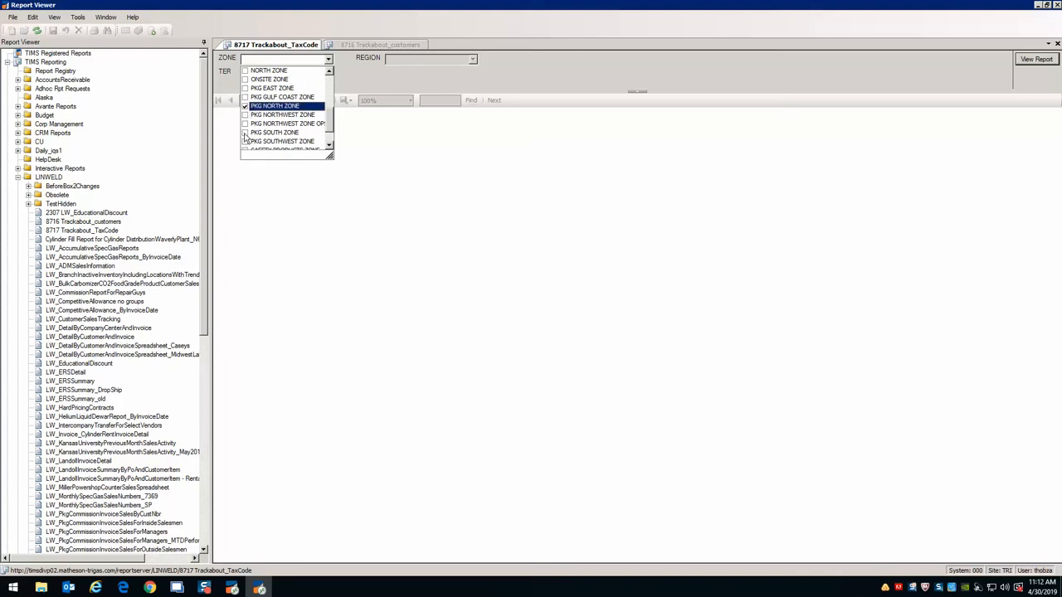
click(245, 132)
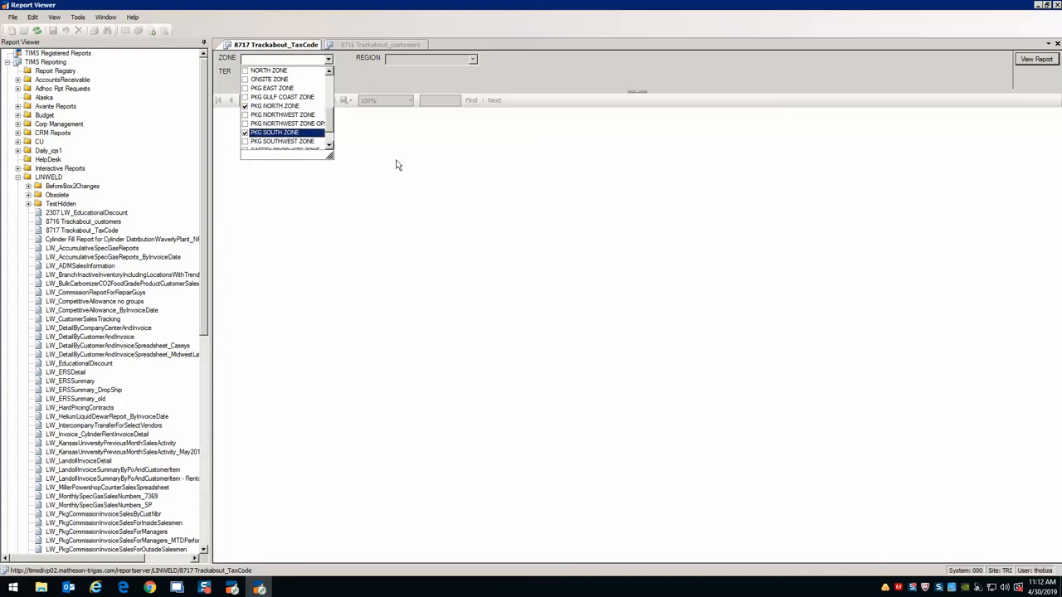
click(293, 65)
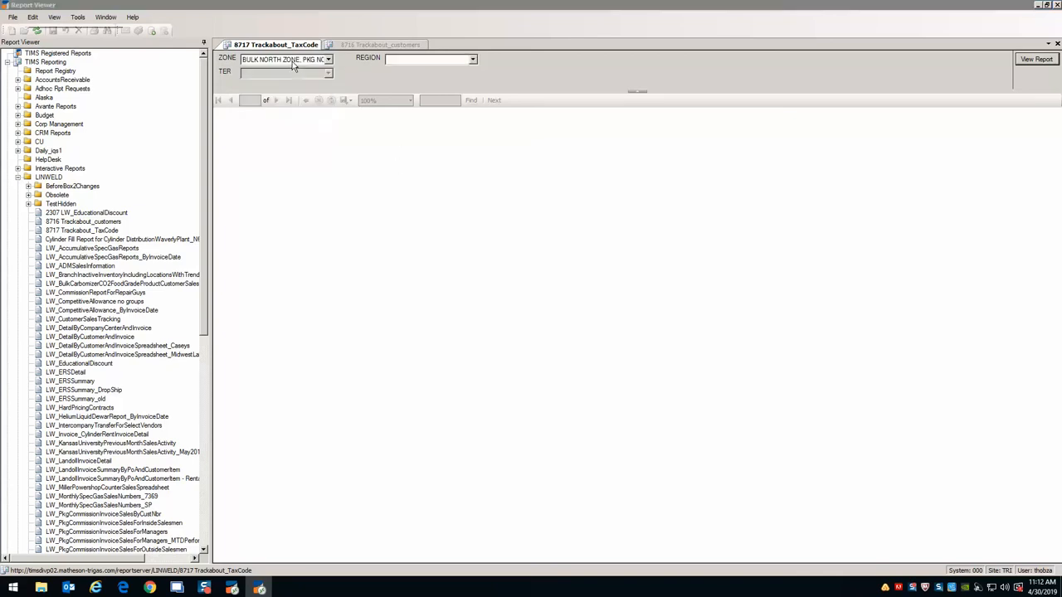
- Include BULK REGION NORTH - NZ, CENTRAL REGION - NZ and EAST REGION - NZ in the tax code report's region filter
click(403, 62)
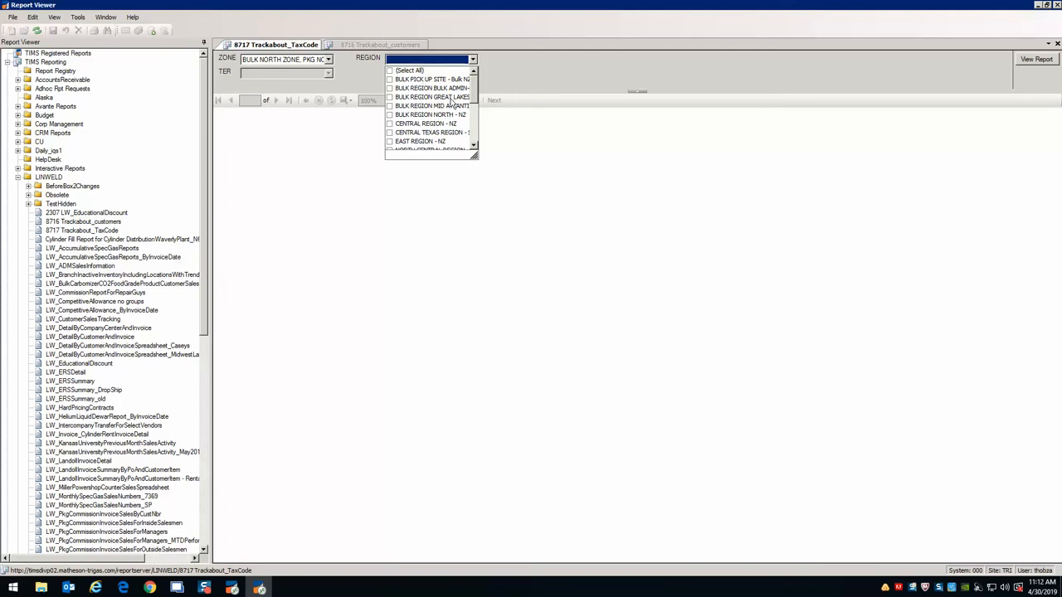
click(389, 117)
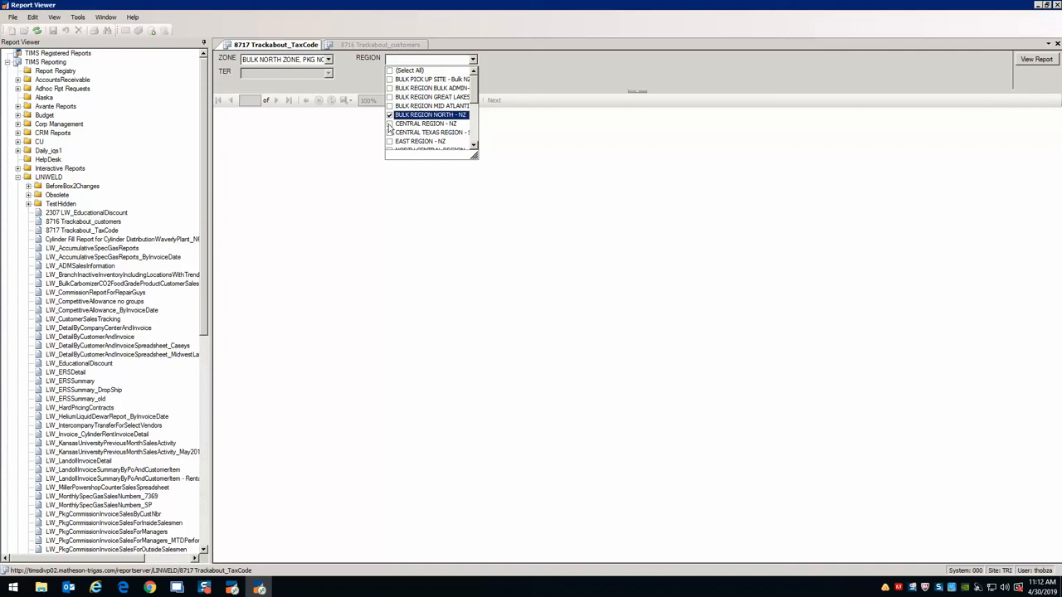
click(390, 124)
click(390, 142)
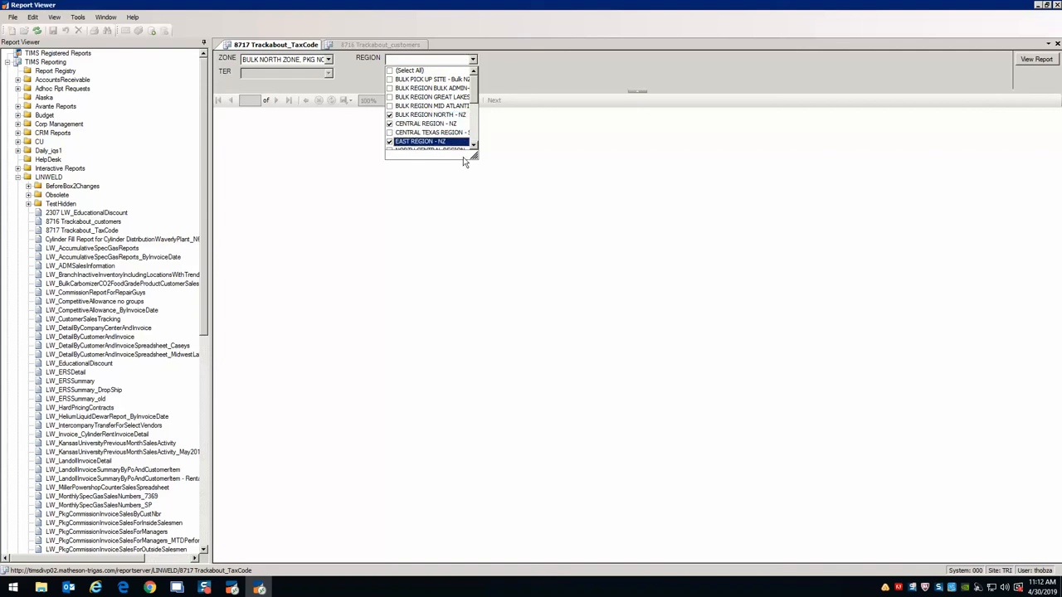
- Add NORTH CENTRAL REGION, NORTH REGION - SZ, NORTHEAST REGION - NZ and PROD & ADMIN - NZ to the region filter
click(474, 146)
click(474, 146)
click(474, 146)
click(474, 146)
click(473, 146)
click(474, 146)
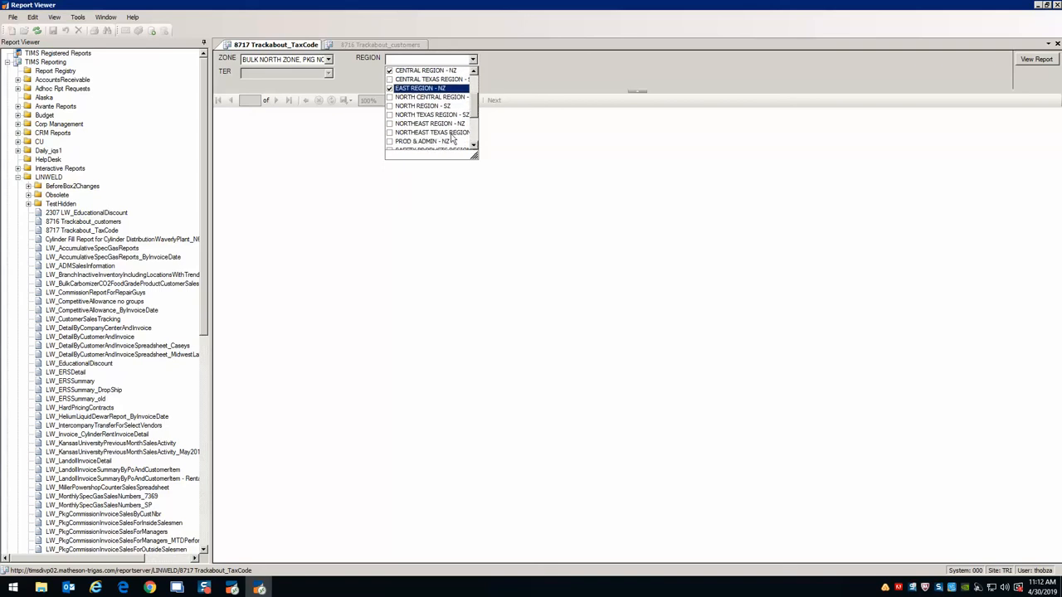
click(390, 97)
click(390, 106)
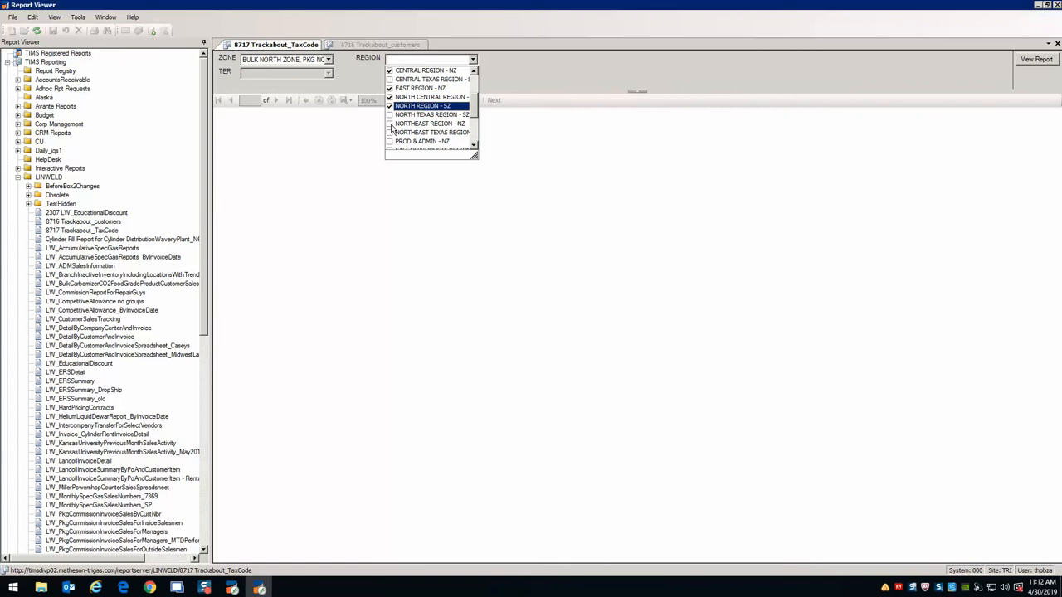
click(390, 124)
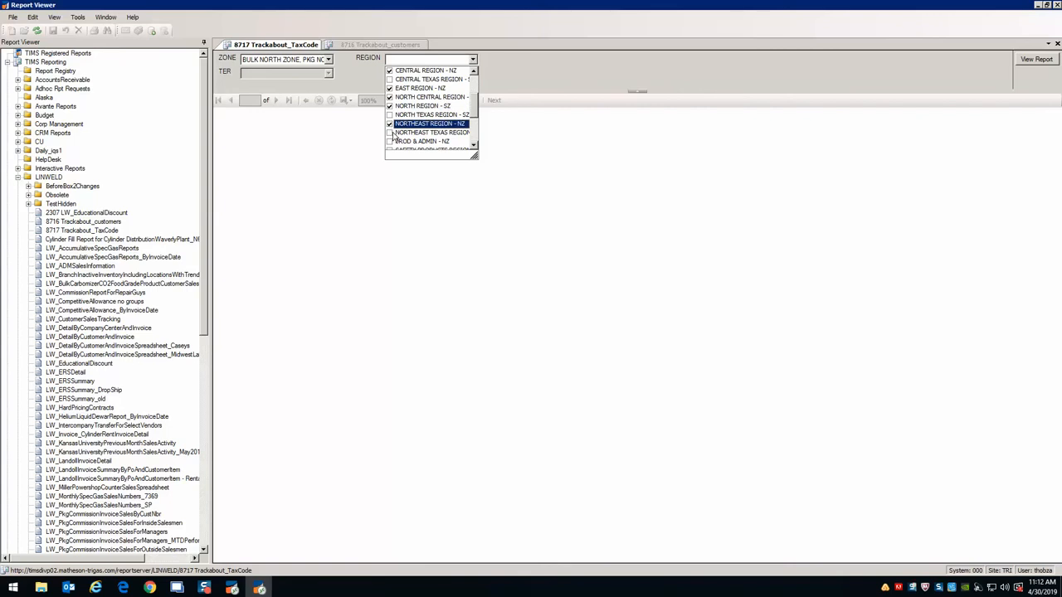
click(390, 141)
- Add the South Central, Southeast Wisconsin, West Central and WEST REGION - NZ regions, and apply the region filter
scroll(393, 144, down, 2)
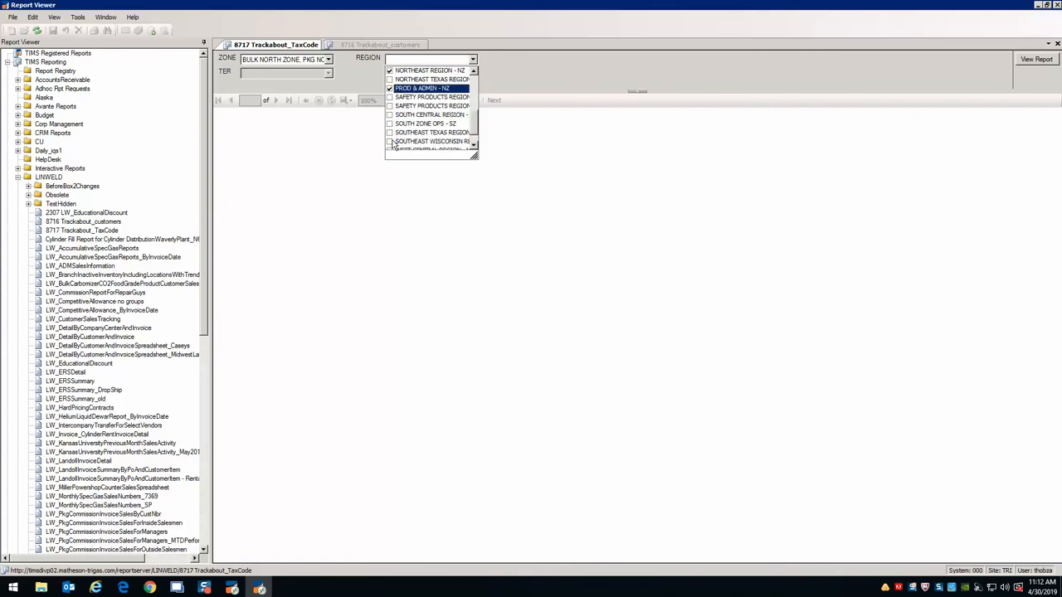
scroll(393, 144, down, 1)
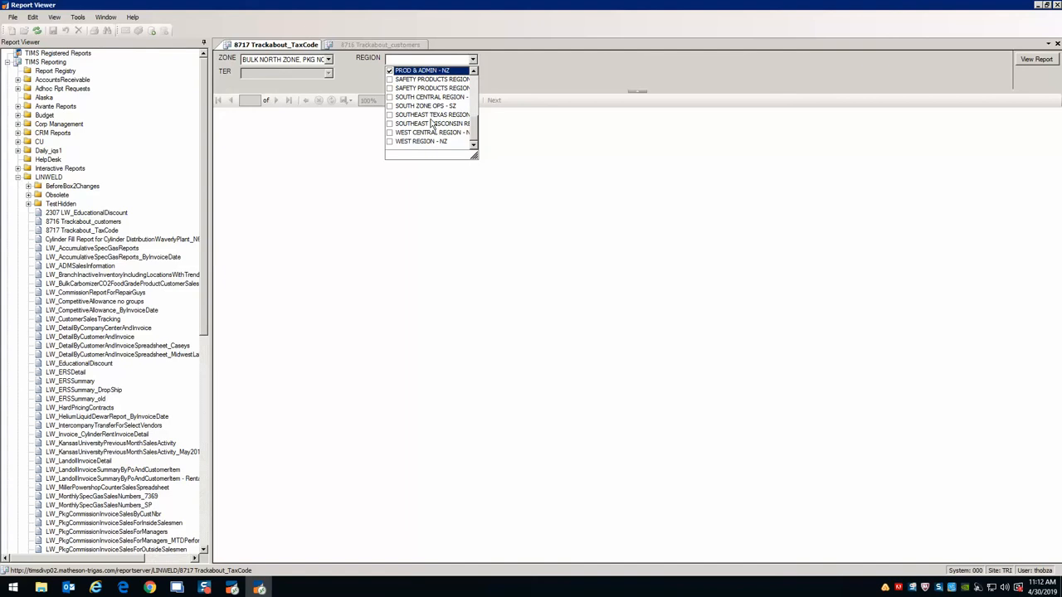
click(390, 100)
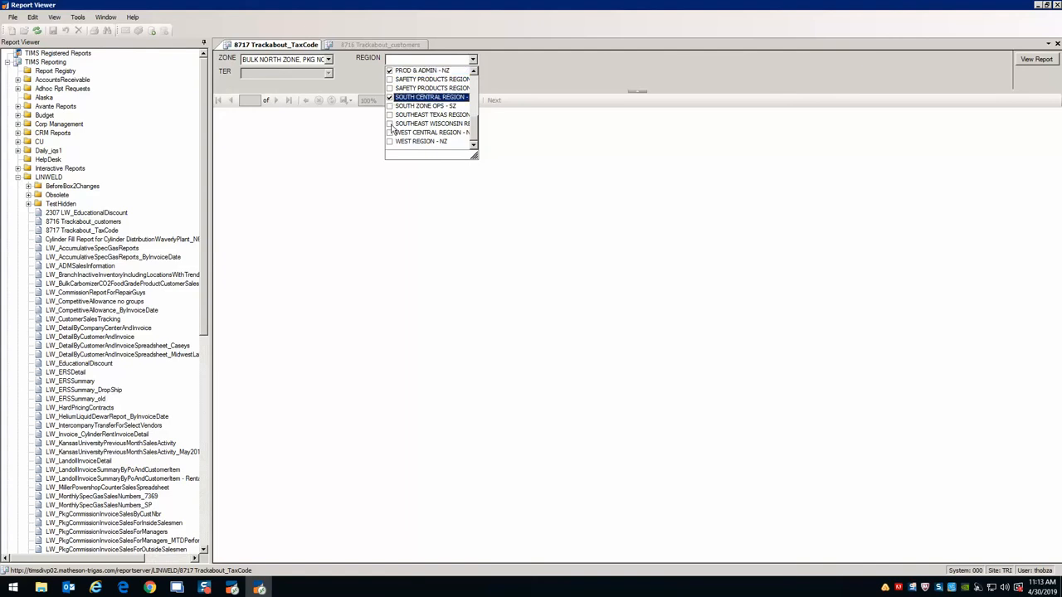
click(389, 124)
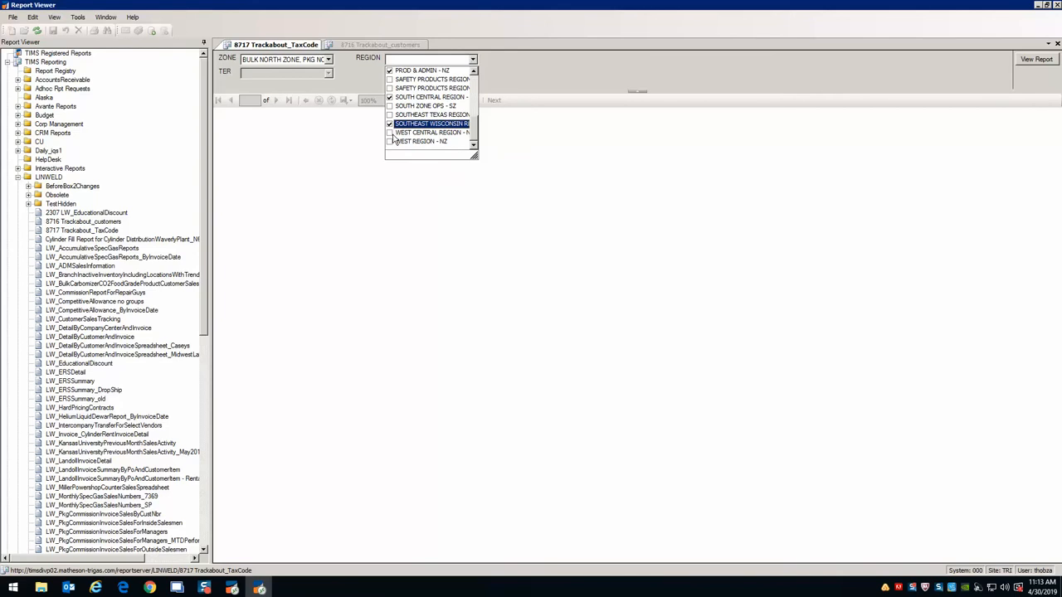
click(394, 134)
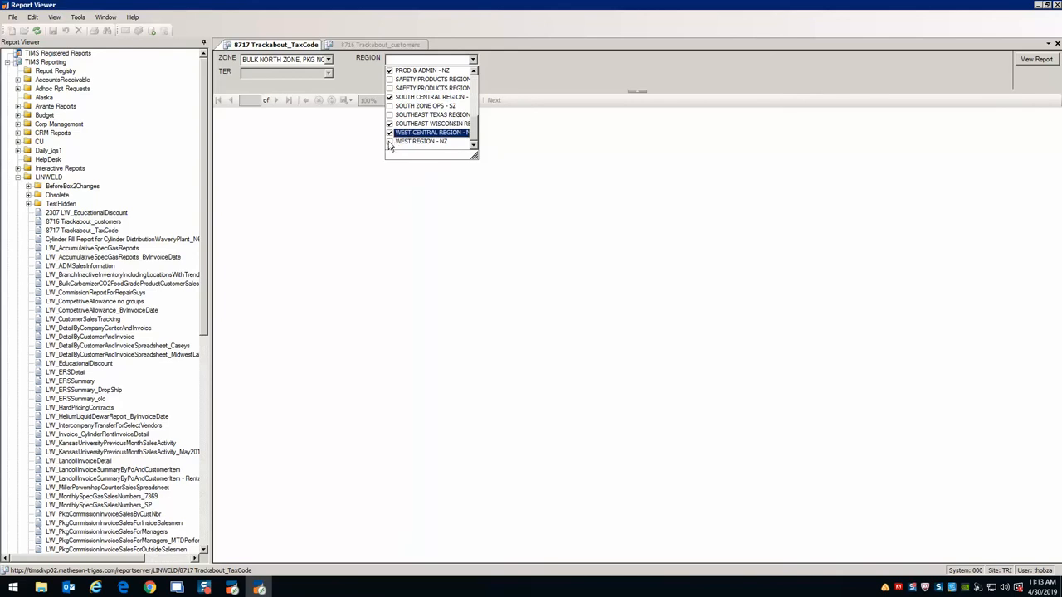
click(390, 142)
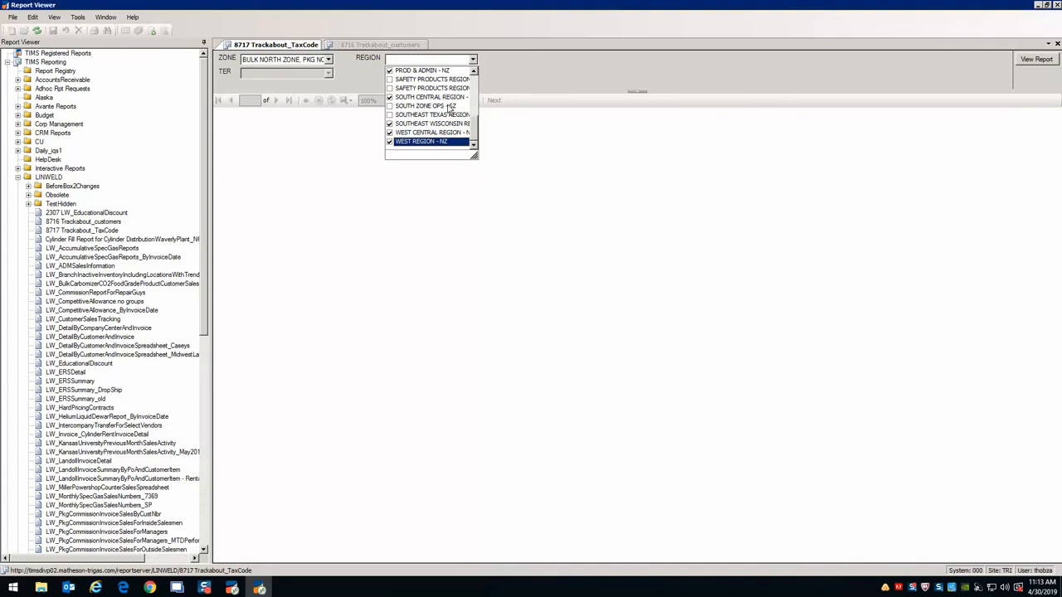
click(376, 212)
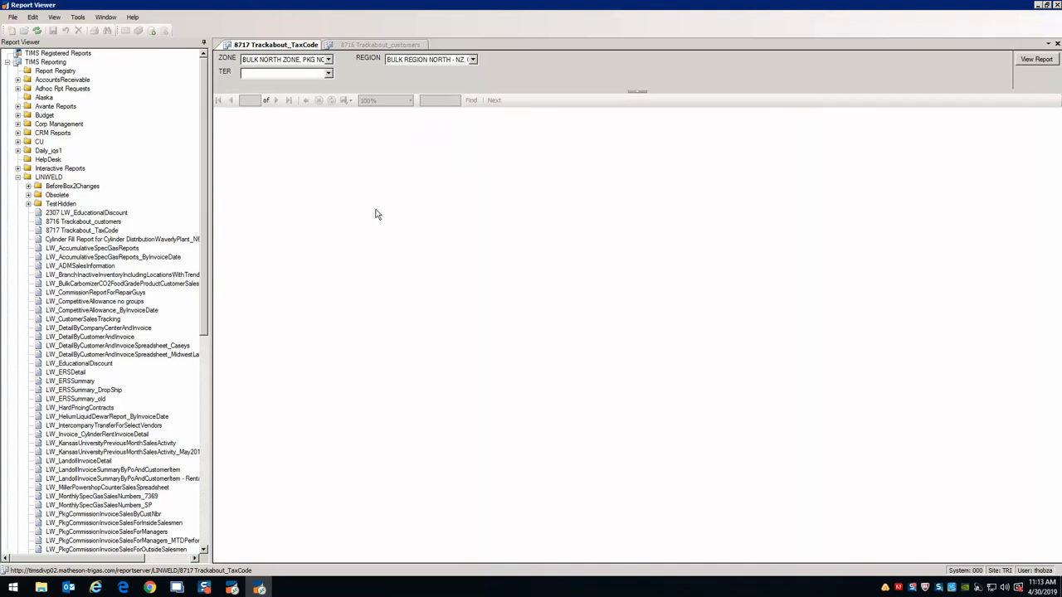
- In the tax code report's territory (TER) filter, include B16, B26, B36, B46 and B56
click(328, 73)
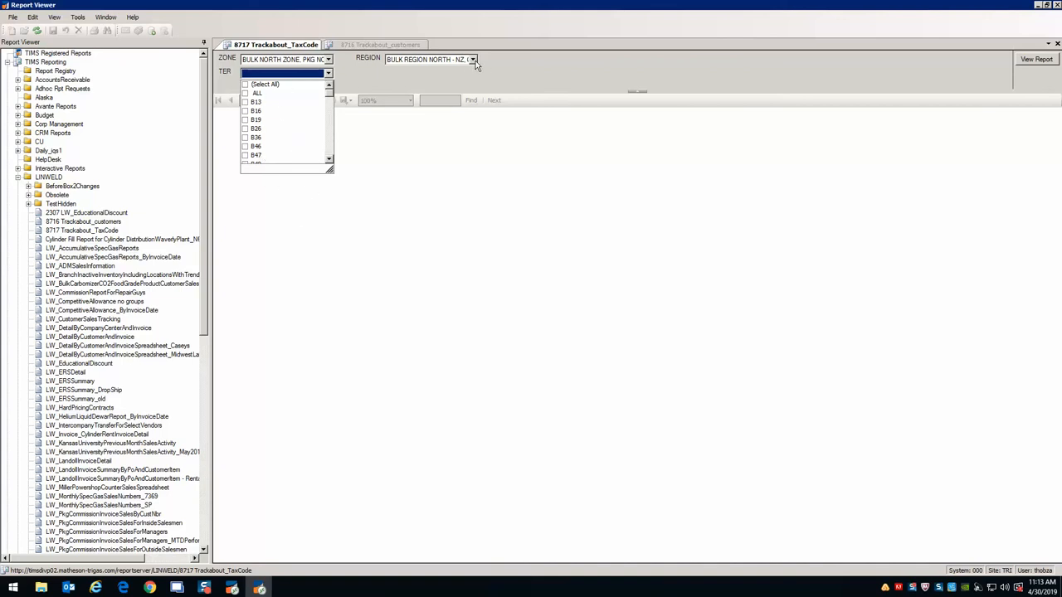
click(246, 112)
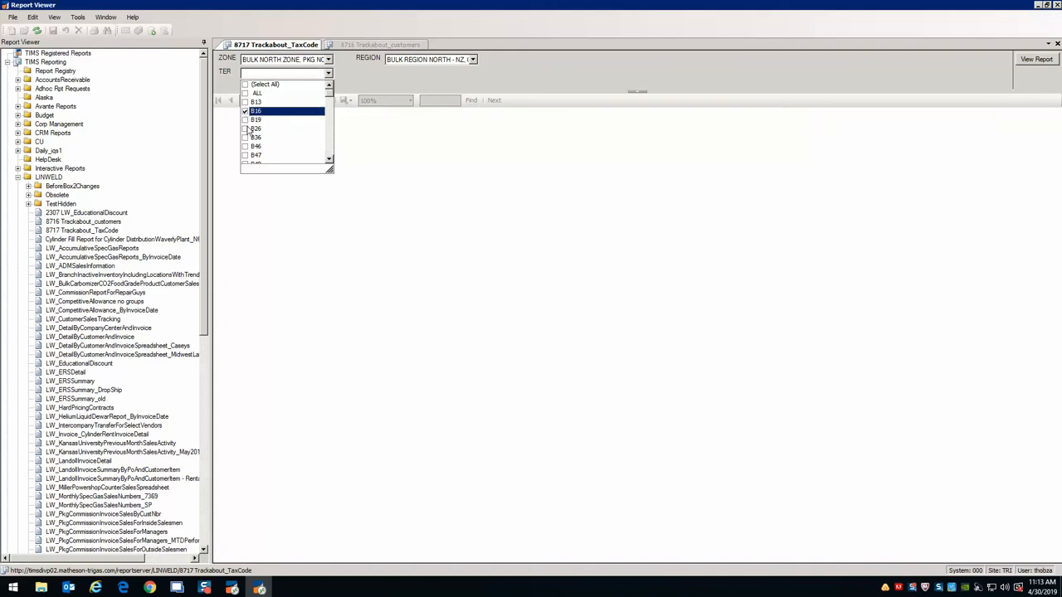
click(246, 129)
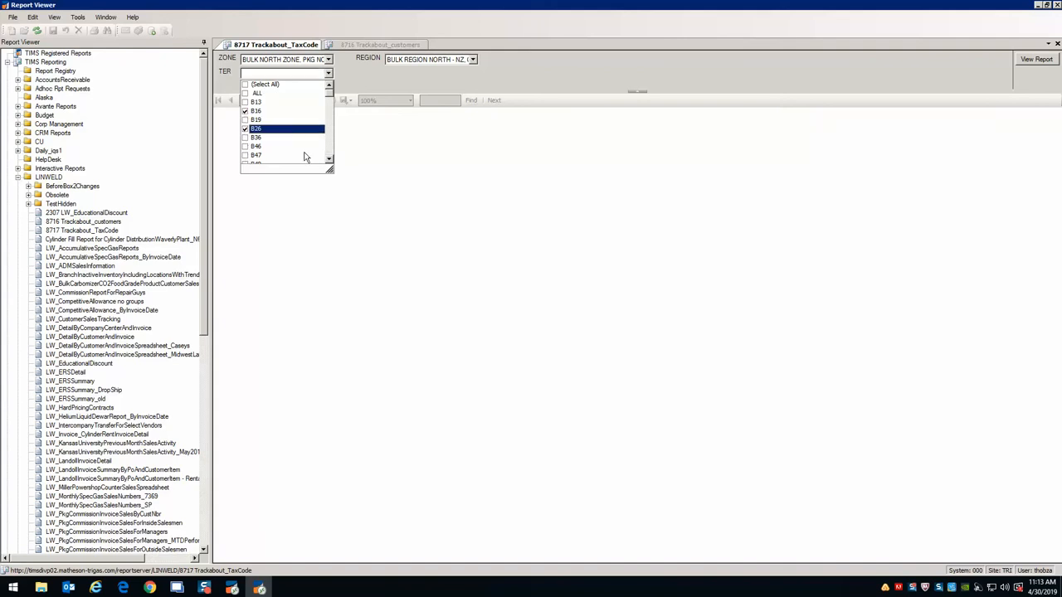
scroll(305, 152, down, 1)
click(246, 111)
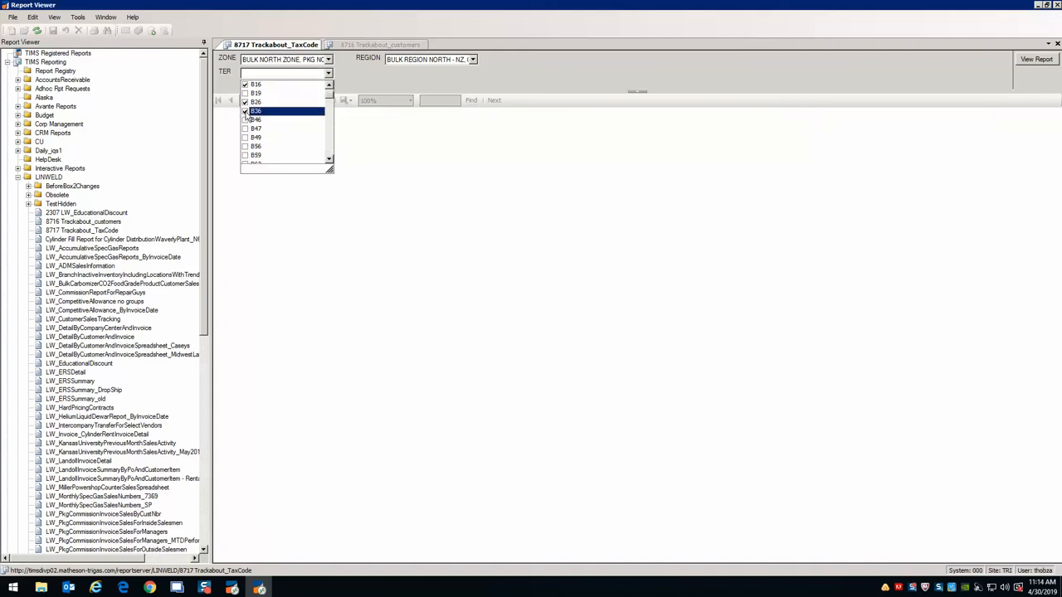
click(247, 121)
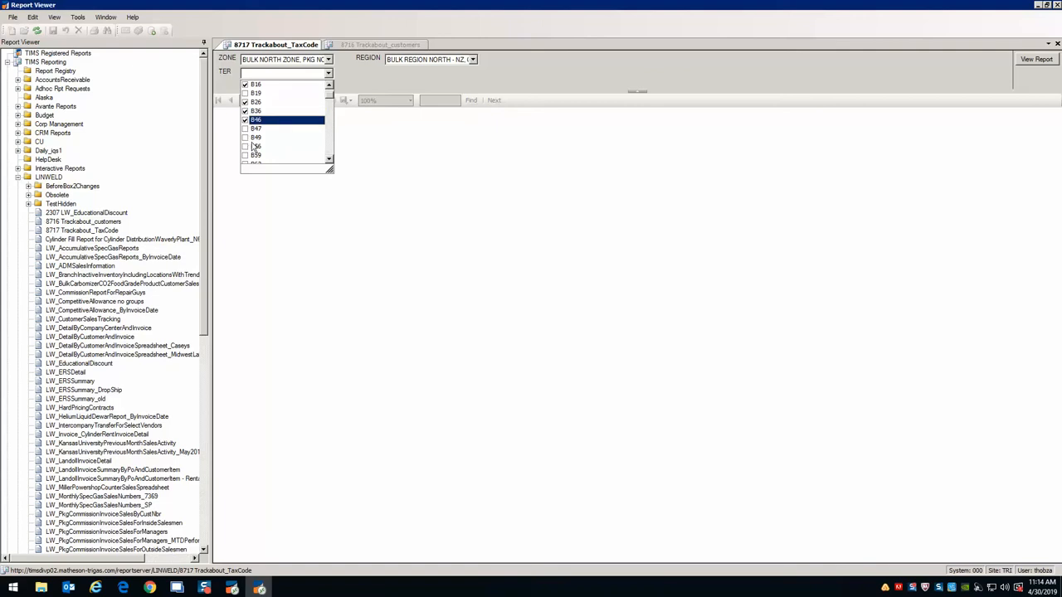
click(245, 147)
- Add territories B66, B76, B86 and B96 to the TER filter
scroll(270, 153, down, 2)
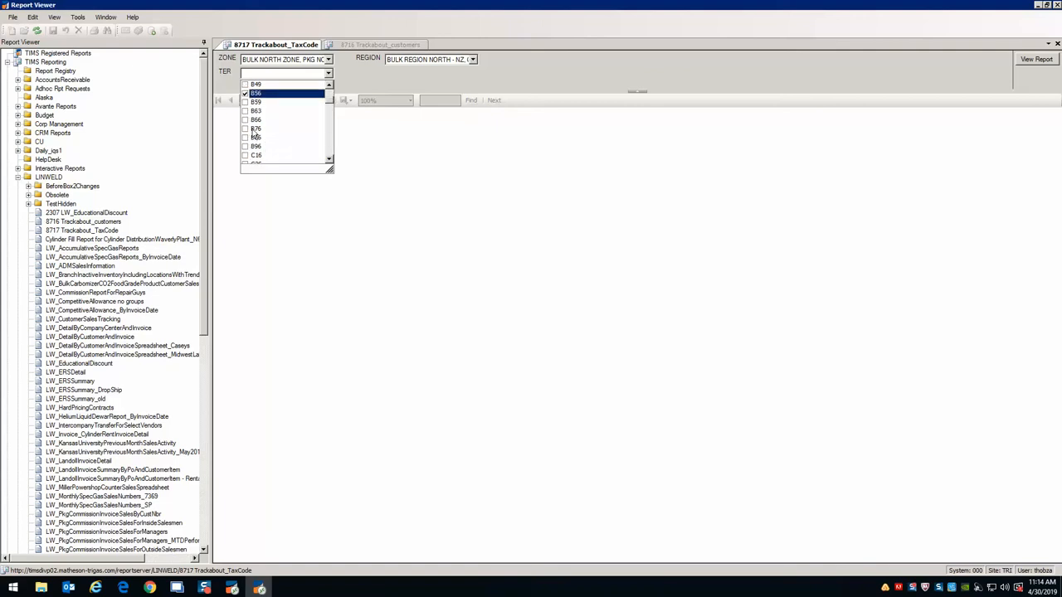
click(245, 120)
click(245, 129)
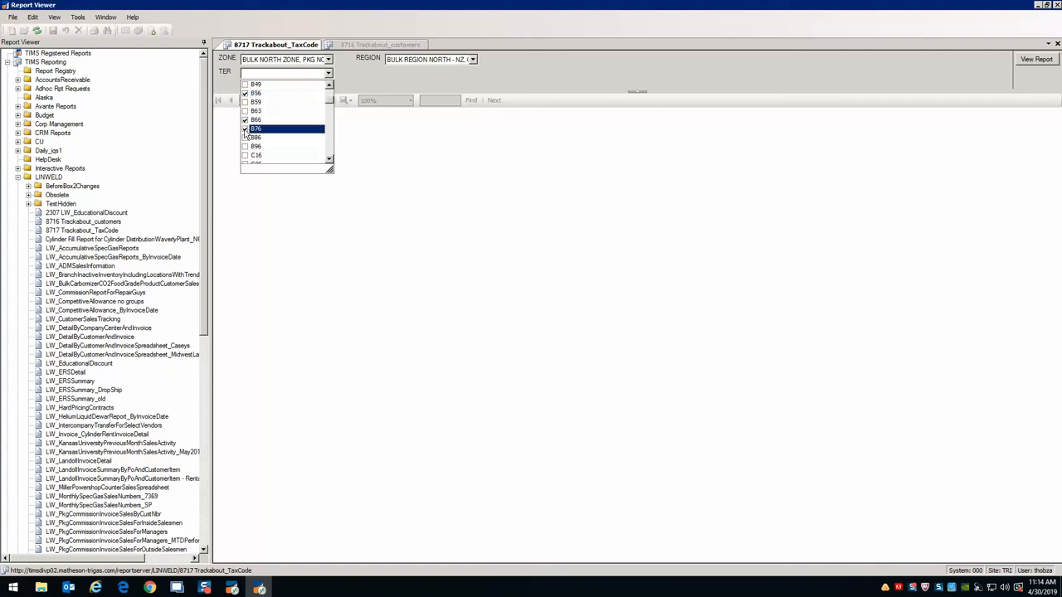
click(245, 138)
click(246, 147)
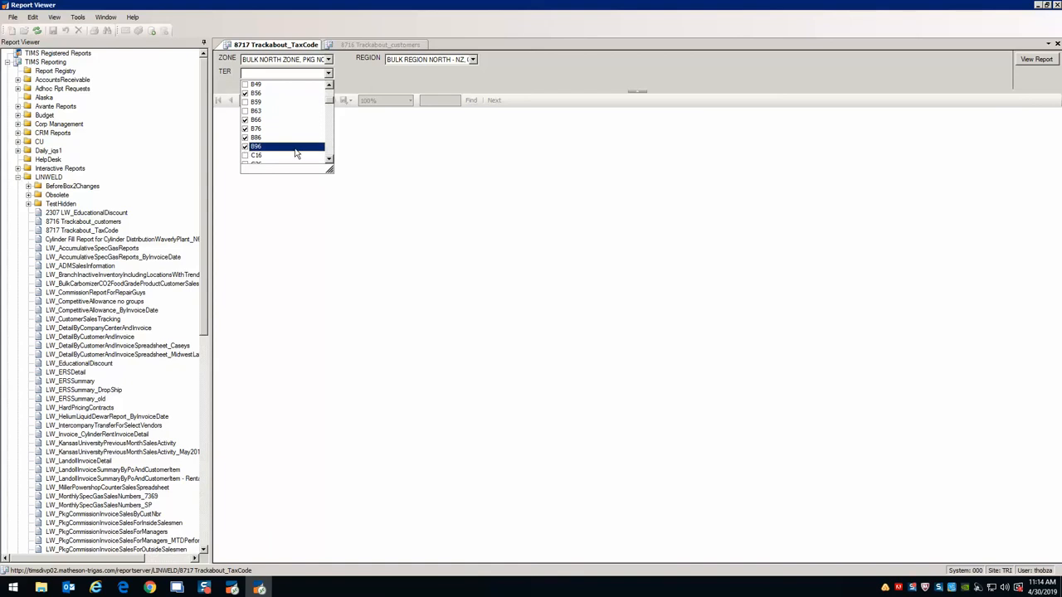
- Add territories C76, C86 and C96 to the TER filter
scroll(302, 151, down, 2)
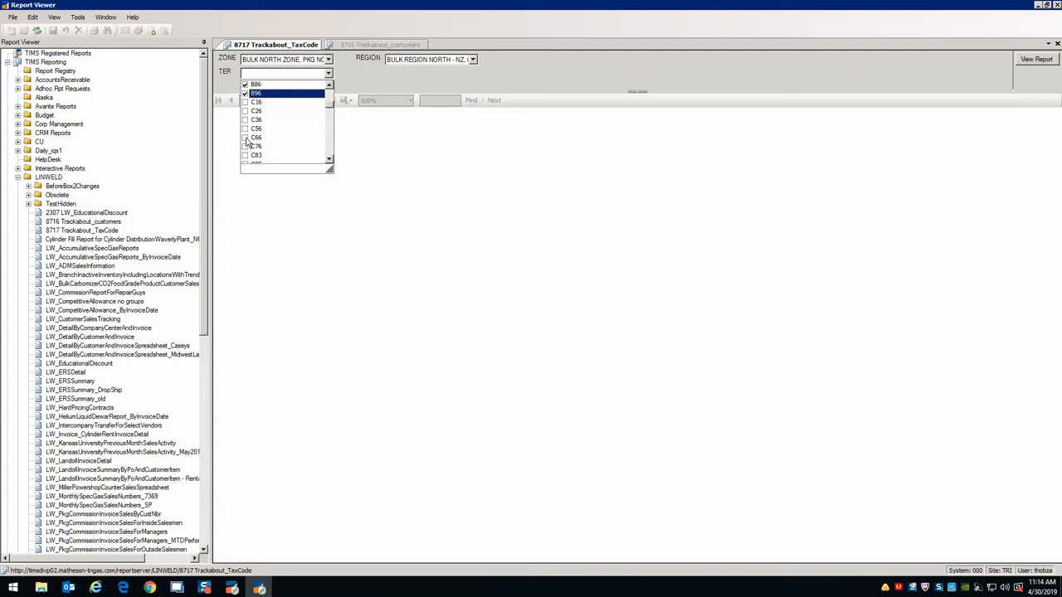
click(245, 147)
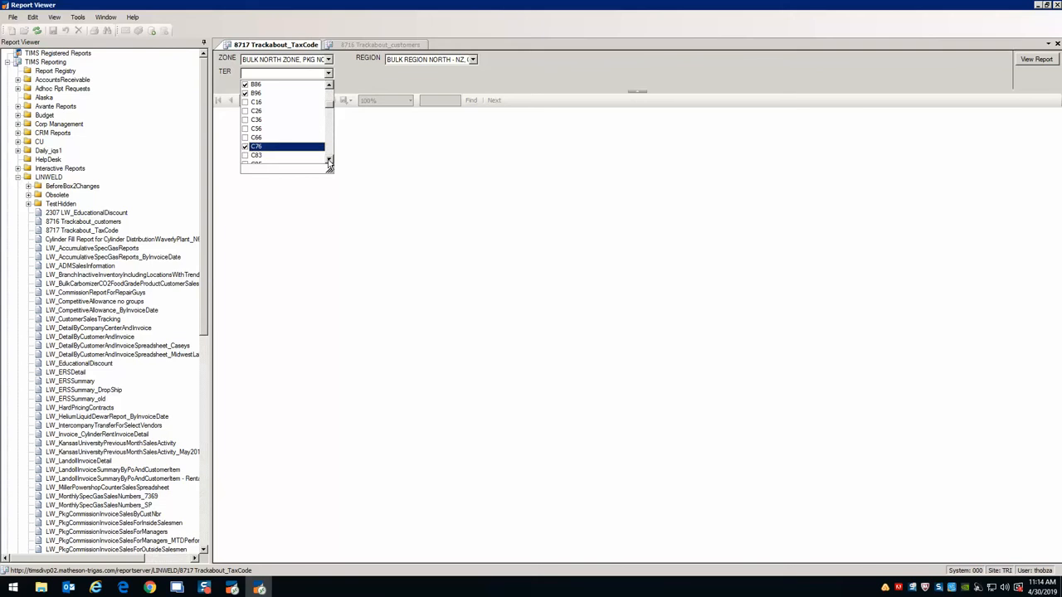
click(328, 159)
click(328, 160)
click(329, 159)
click(329, 159)
click(328, 160)
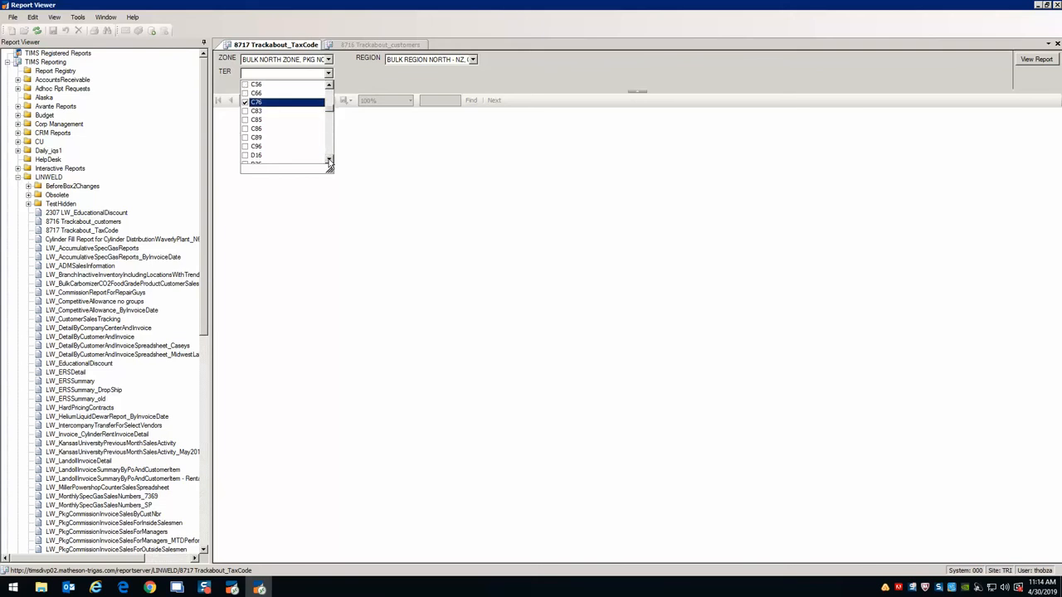
click(328, 160)
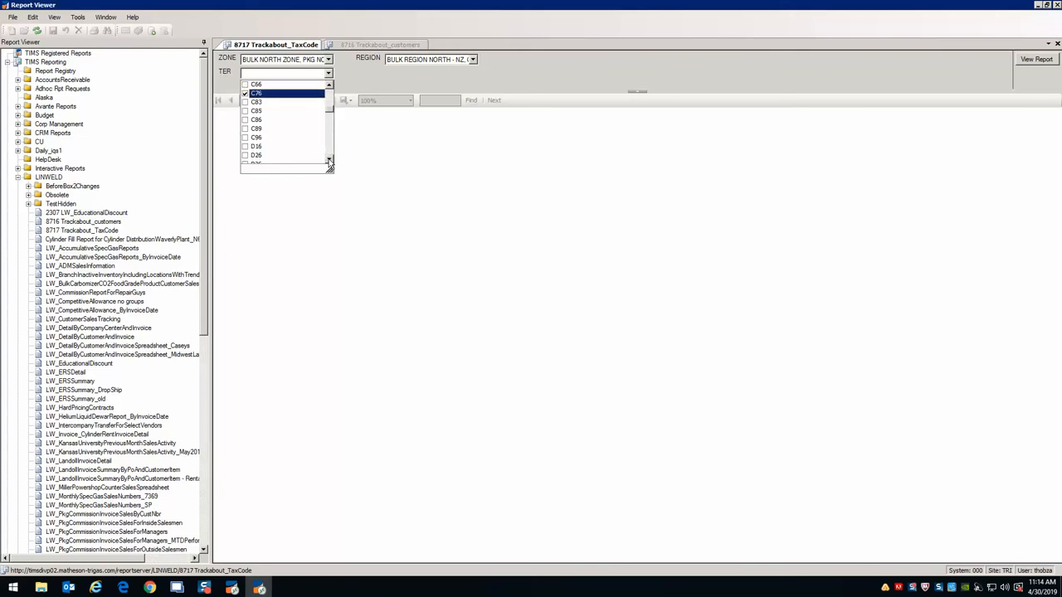
click(245, 121)
click(246, 138)
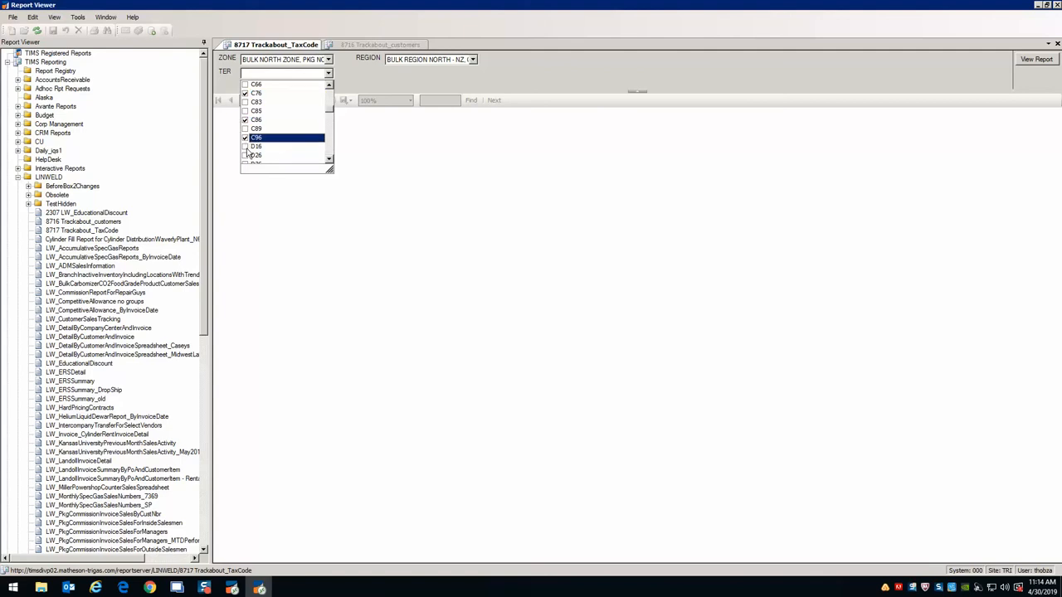
- Add territories D16, D26, D36, D46, D66, D76 and D86 to the TER filter
click(246, 147)
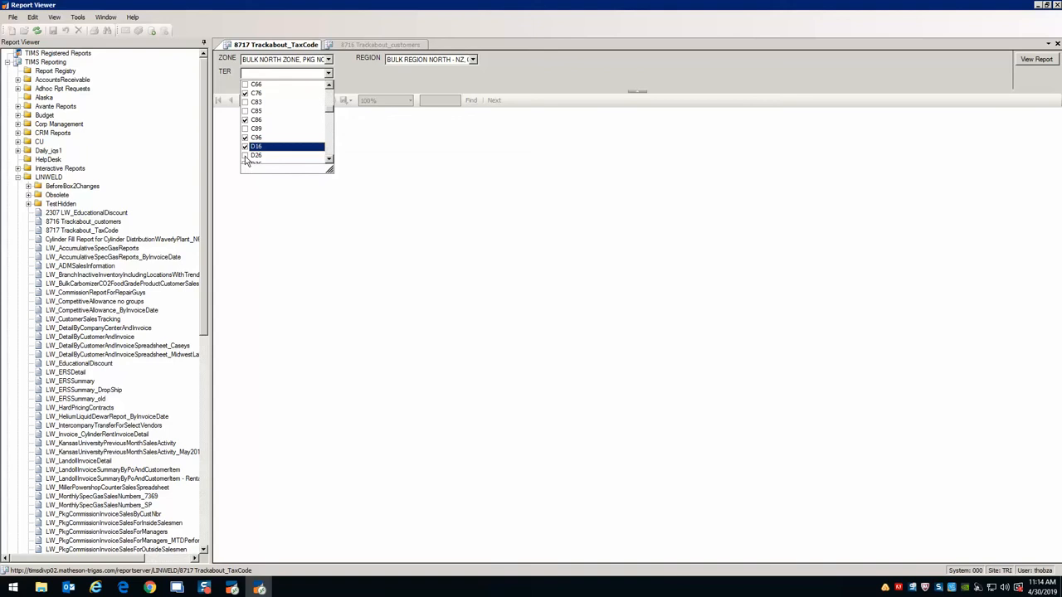
click(247, 156)
scroll(249, 158, down, 2)
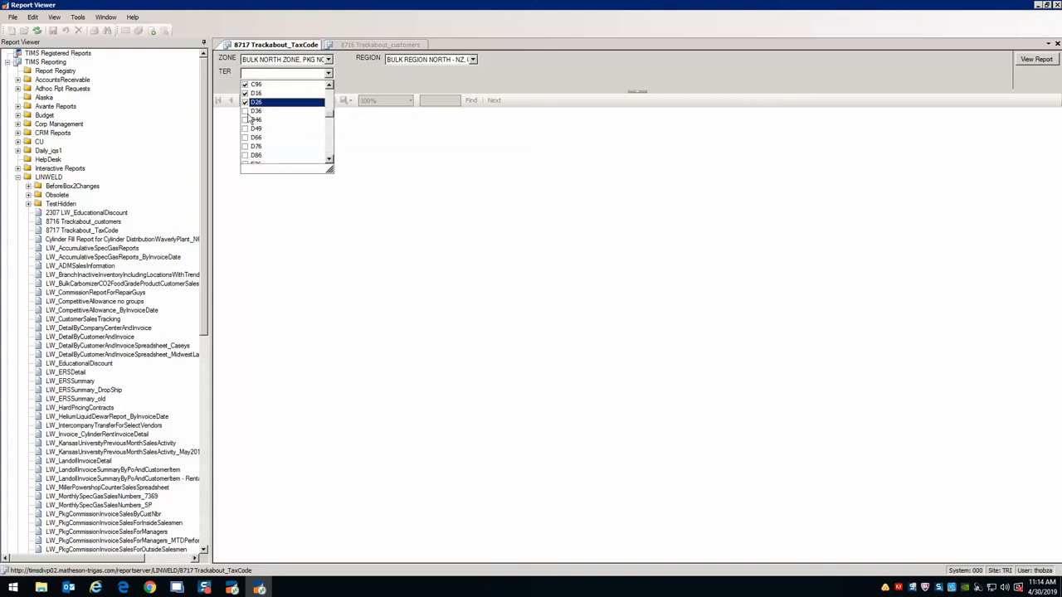
click(245, 112)
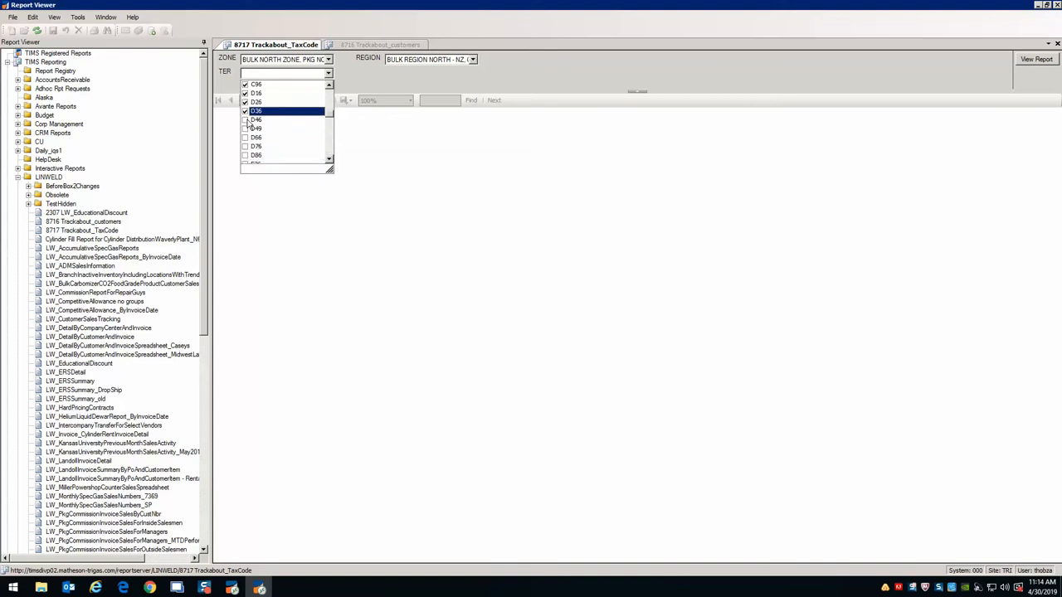
click(246, 120)
click(245, 138)
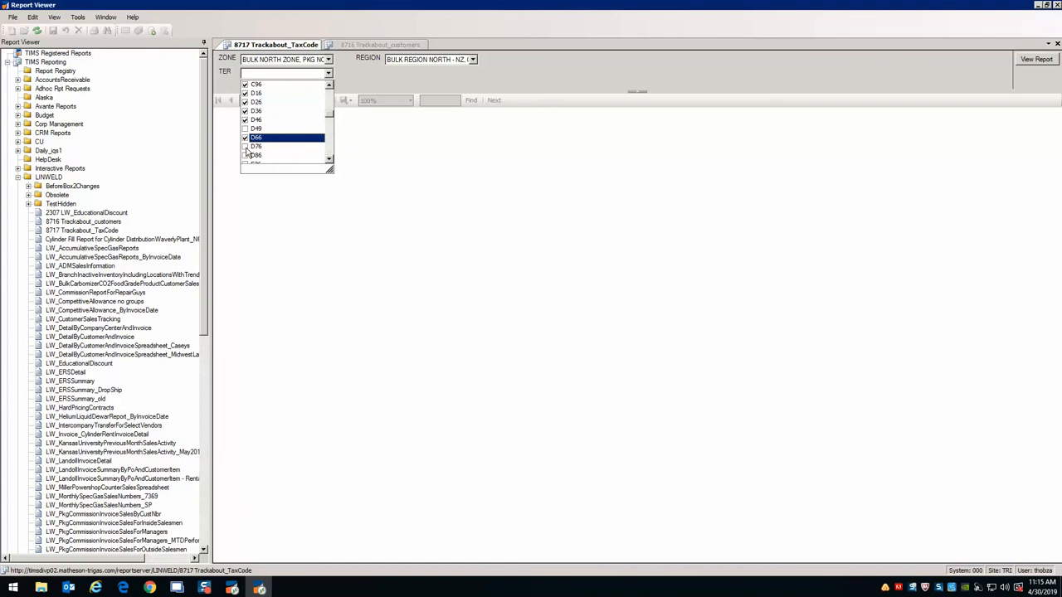
click(245, 147)
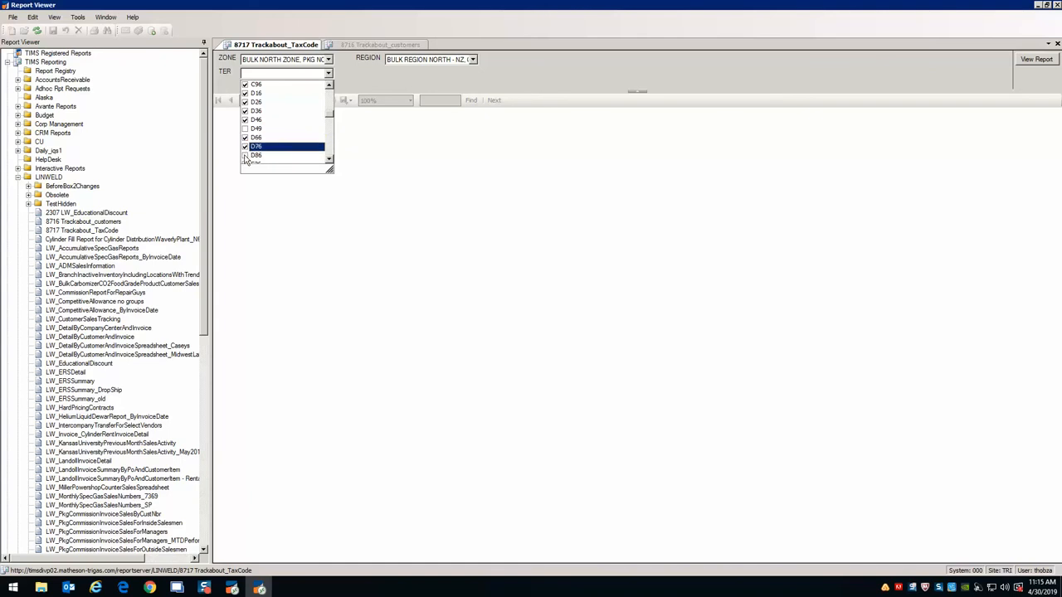
click(245, 156)
- Add territories E26, E36, E46, E56, E66, E76, E86 and E96 to the TER filter
scroll(276, 145, down, 2)
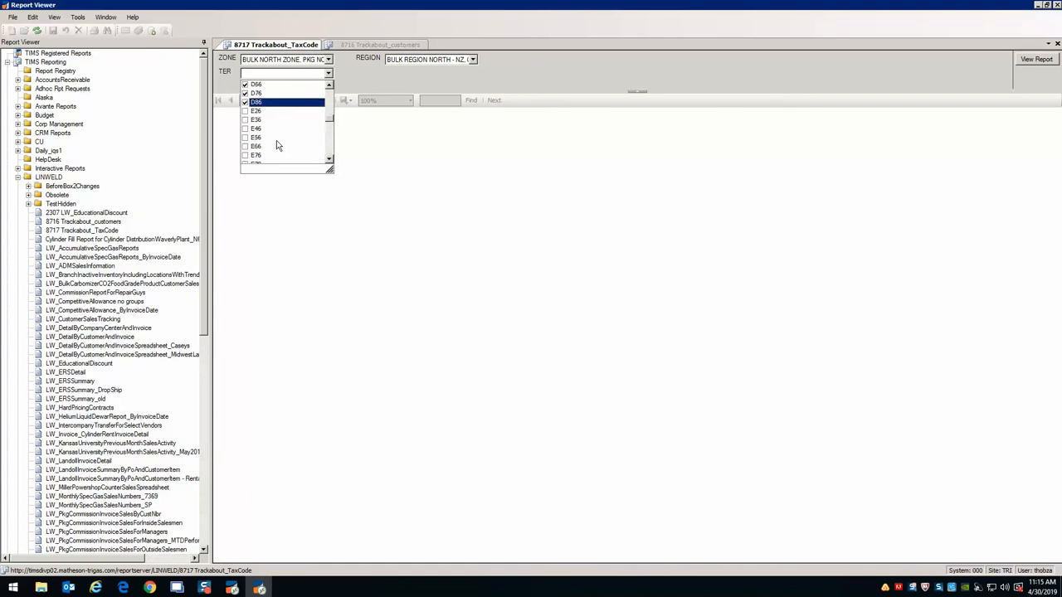
click(244, 111)
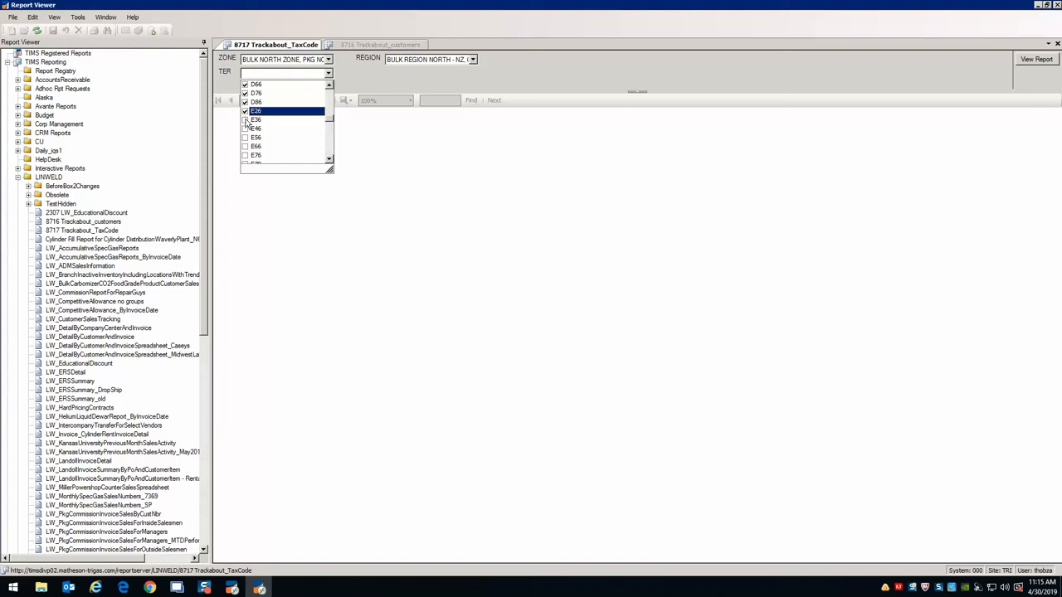
click(245, 121)
click(246, 128)
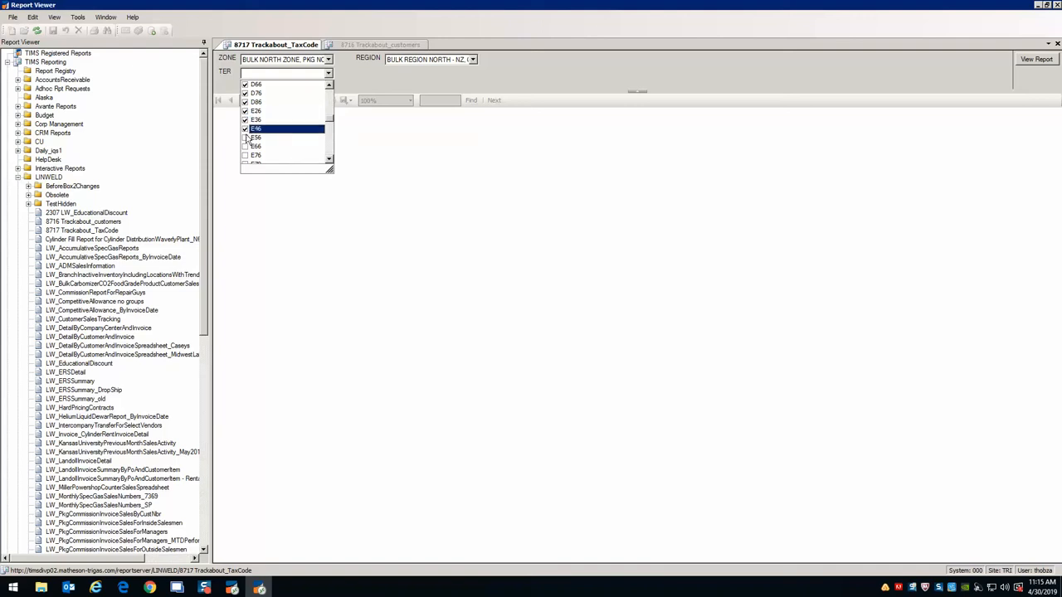
click(246, 137)
click(246, 146)
click(246, 155)
scroll(246, 136, down, 2)
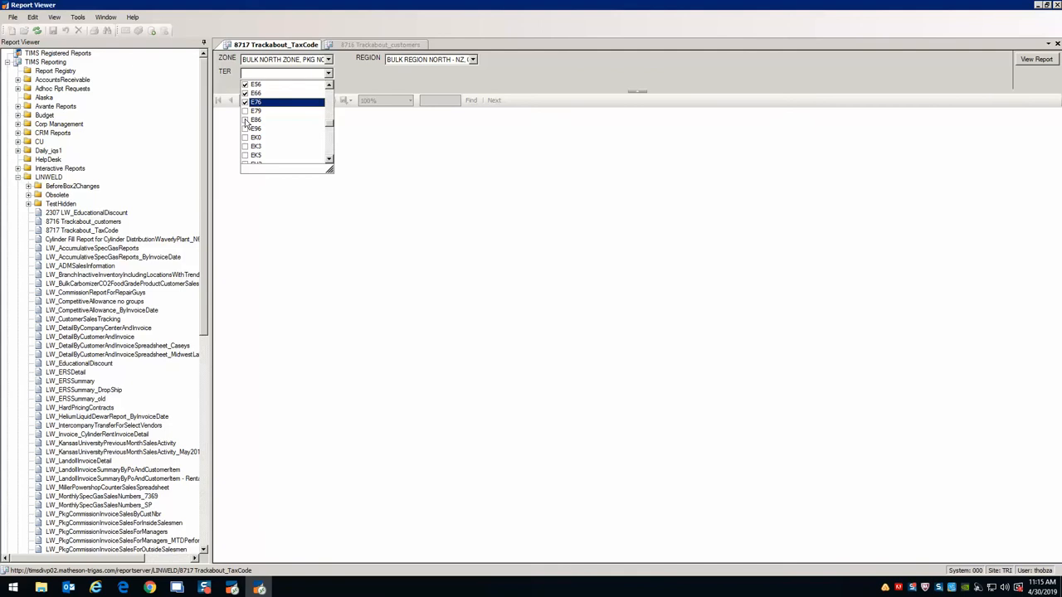
click(245, 120)
click(245, 130)
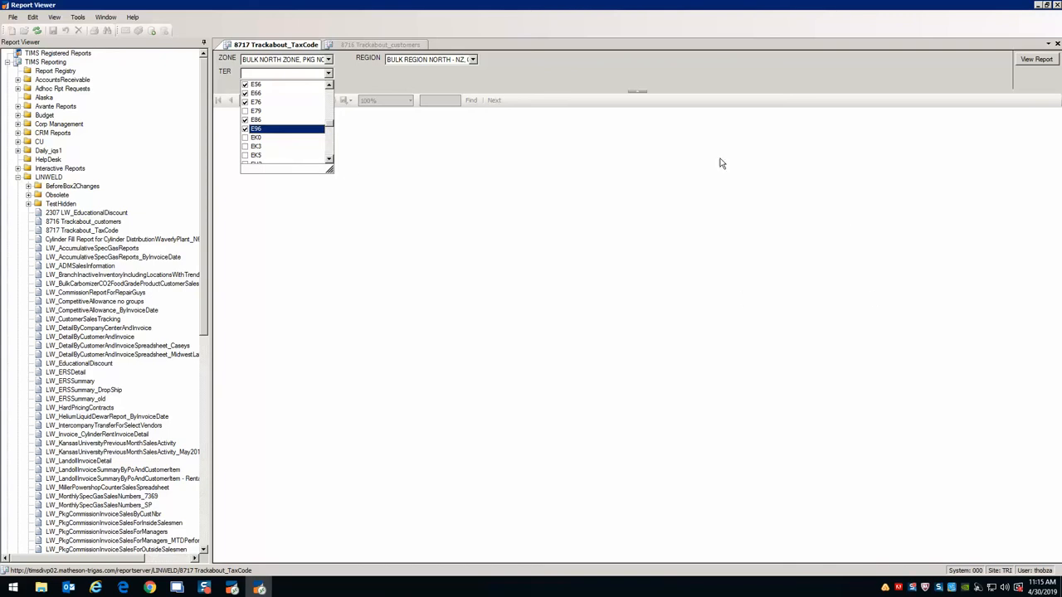
- Add territories EU6, EV6 and EW6 to the TER filter
click(329, 160)
click(329, 159)
click(330, 159)
click(330, 159)
click(330, 159)
click(329, 159)
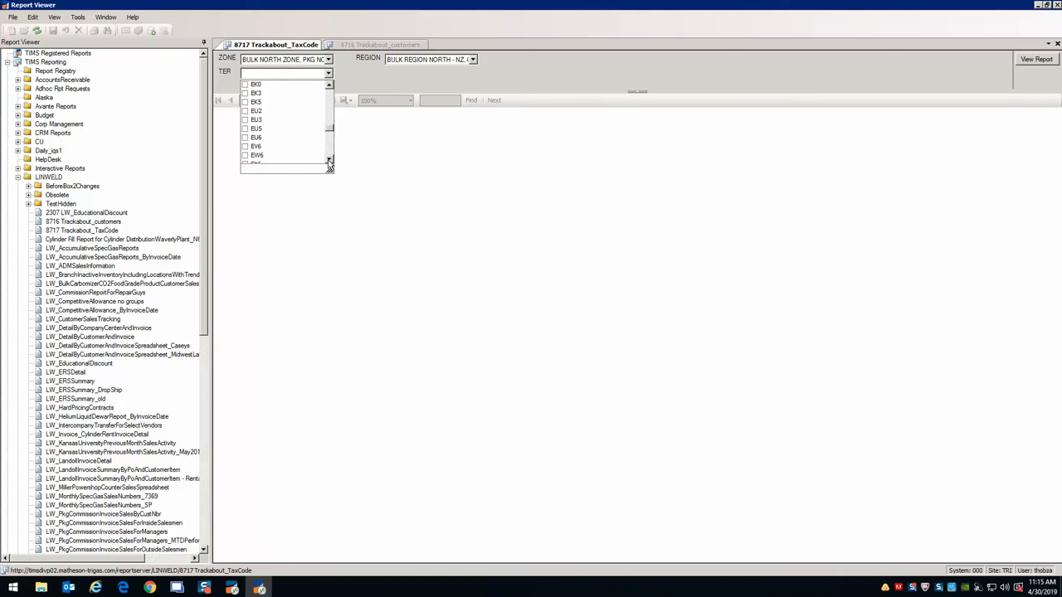
click(246, 138)
click(244, 147)
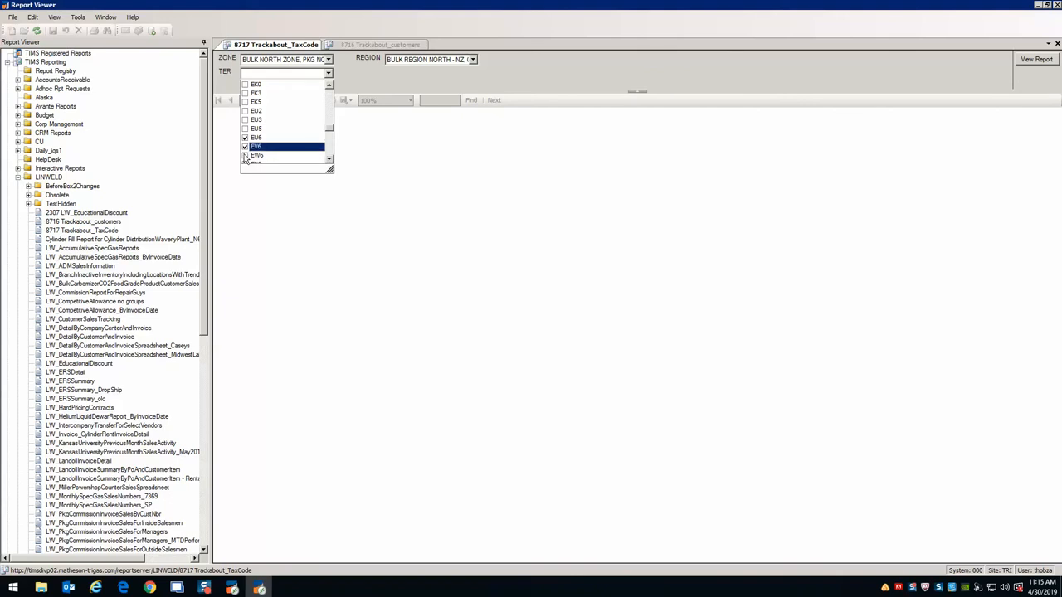
click(245, 157)
- Add territories F16 and F26 to the TER filter
click(329, 159)
click(329, 160)
click(330, 159)
click(330, 159)
click(329, 159)
click(330, 160)
click(329, 160)
click(330, 159)
click(329, 159)
click(330, 159)
click(329, 160)
click(245, 120)
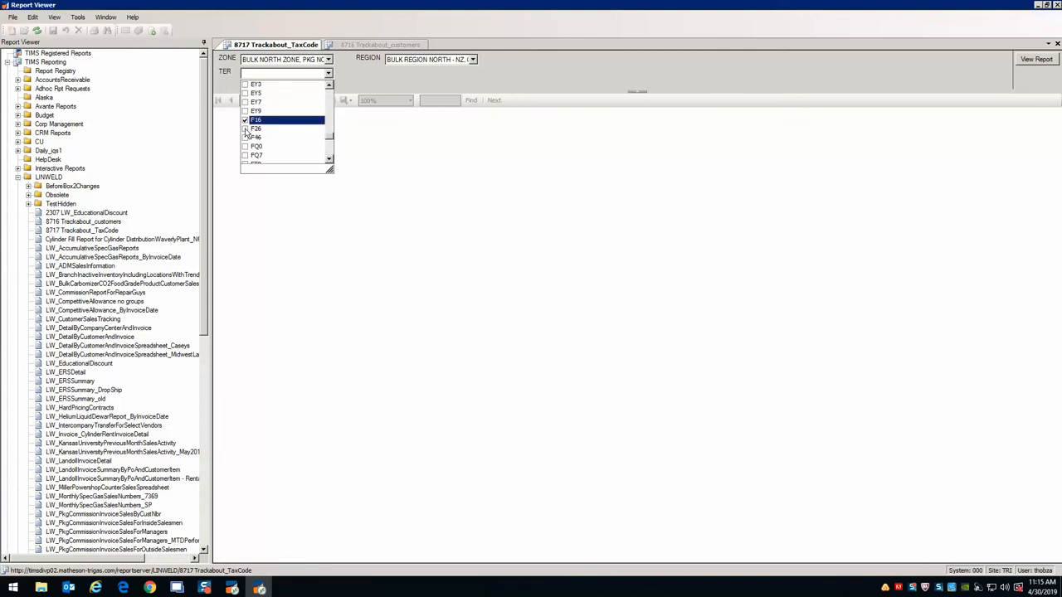
click(245, 130)
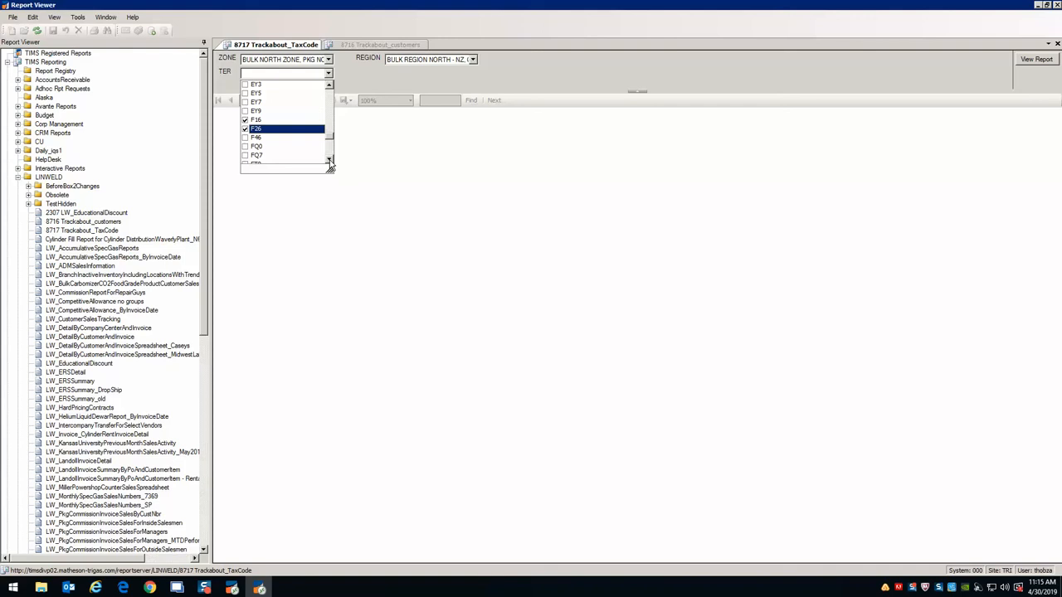
- Add territories N61, N63 and N70, and apply the TER filter
click(330, 160)
double_click(330, 161)
click(329, 161)
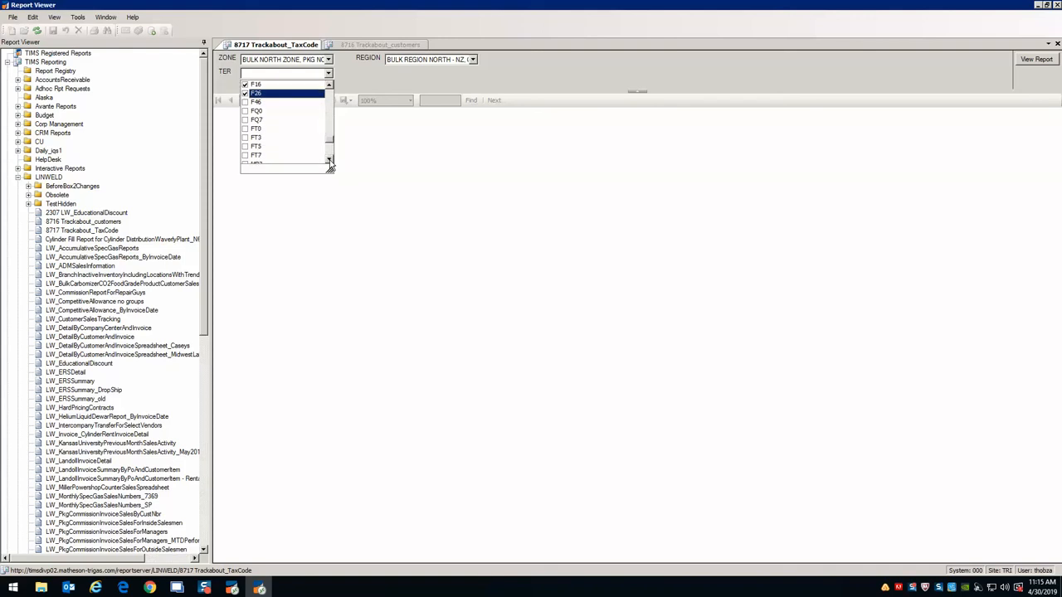
triple_click(328, 86)
double_click(329, 86)
triple_click(328, 86)
click(328, 86)
click(330, 161)
click(329, 161)
click(330, 161)
click(329, 161)
click(330, 161)
click(329, 161)
click(329, 161)
click(330, 161)
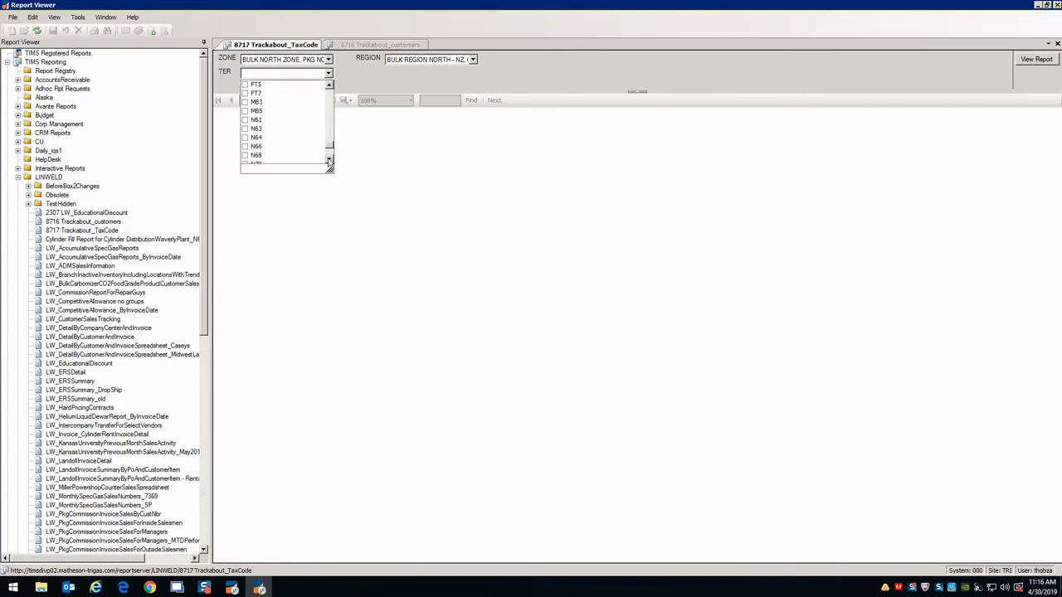
click(248, 121)
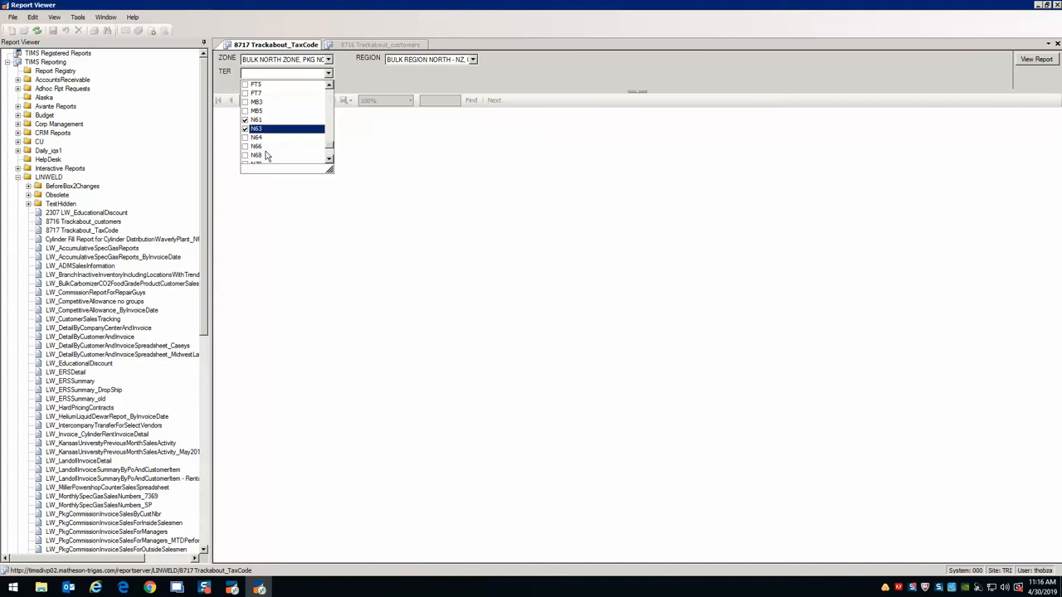
scroll(264, 156, down, 2)
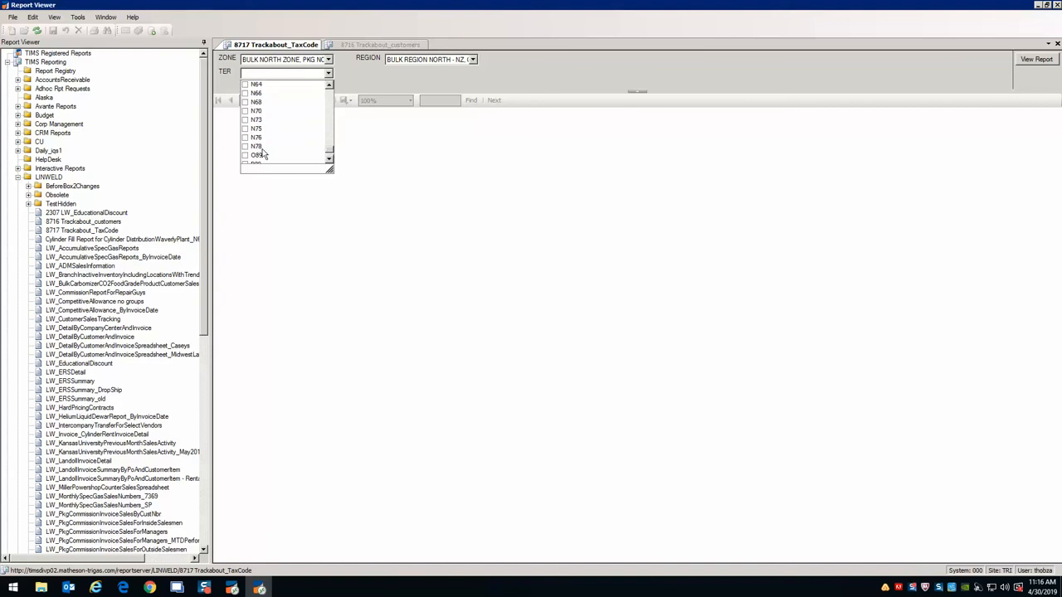
click(246, 111)
click(329, 158)
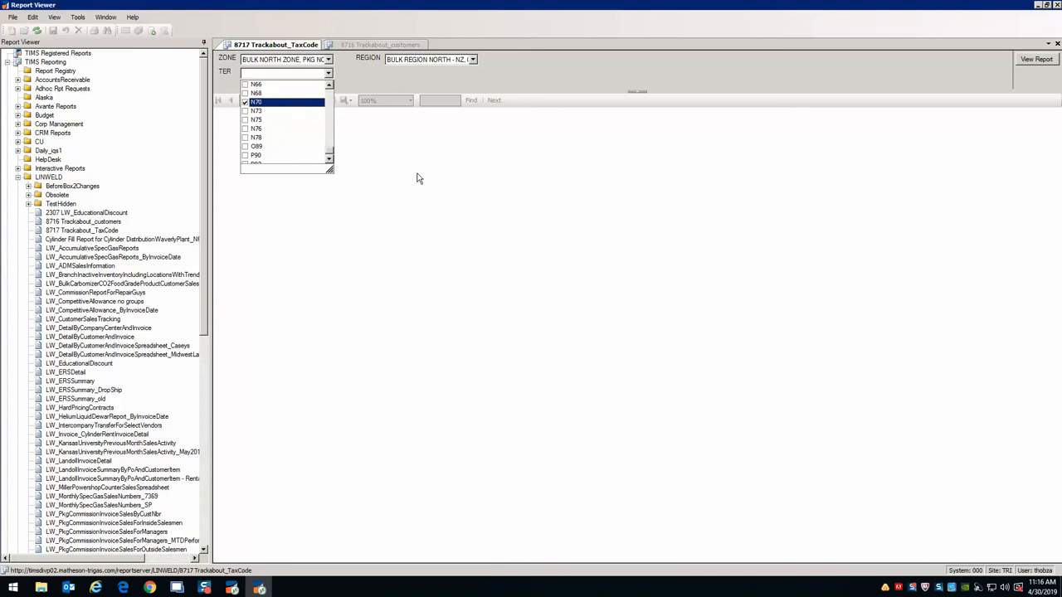
click(538, 73)
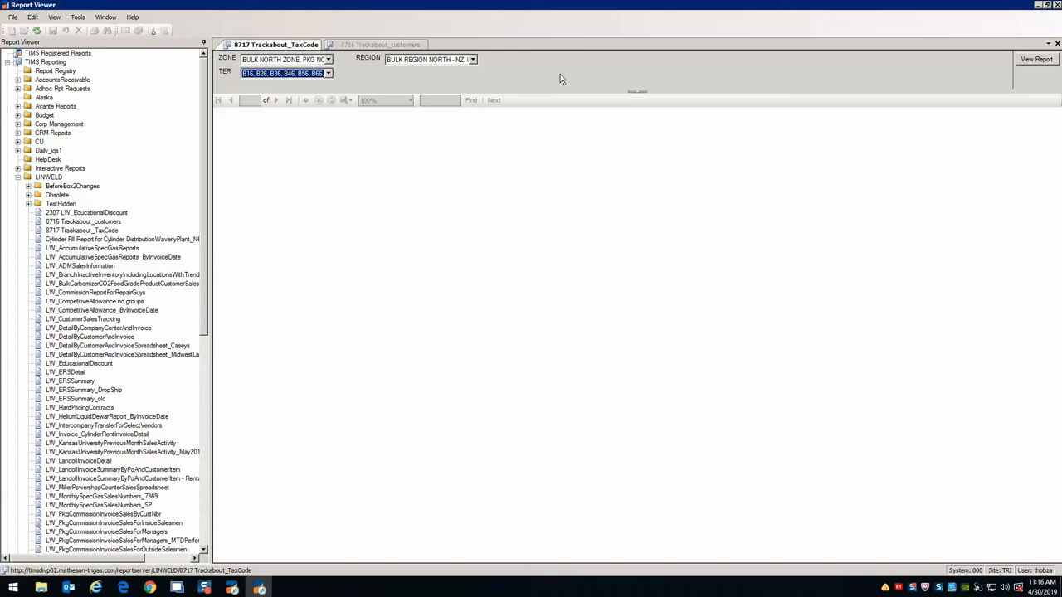
- Run the 8717 Trackabout_TaxCode report and export it as the Excel file 8717 Trackabout_TaxCode
click(1044, 63)
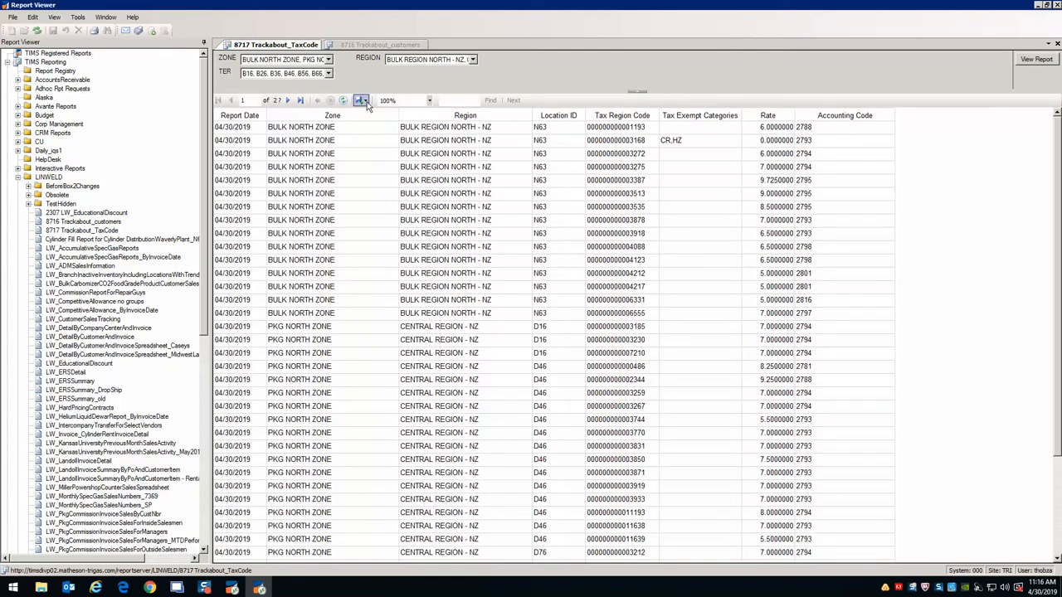
click(365, 101)
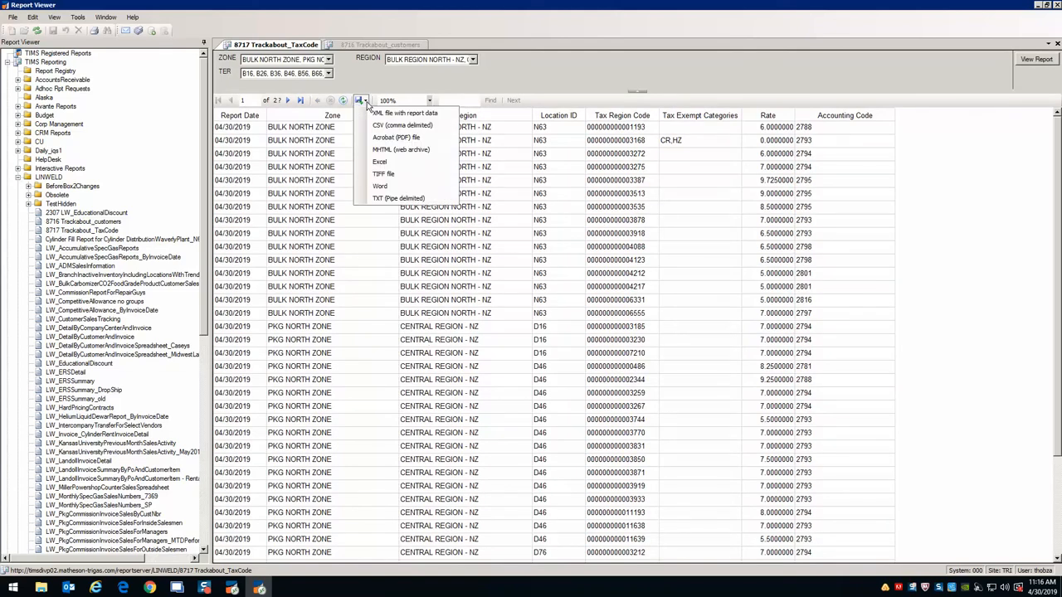
click(380, 164)
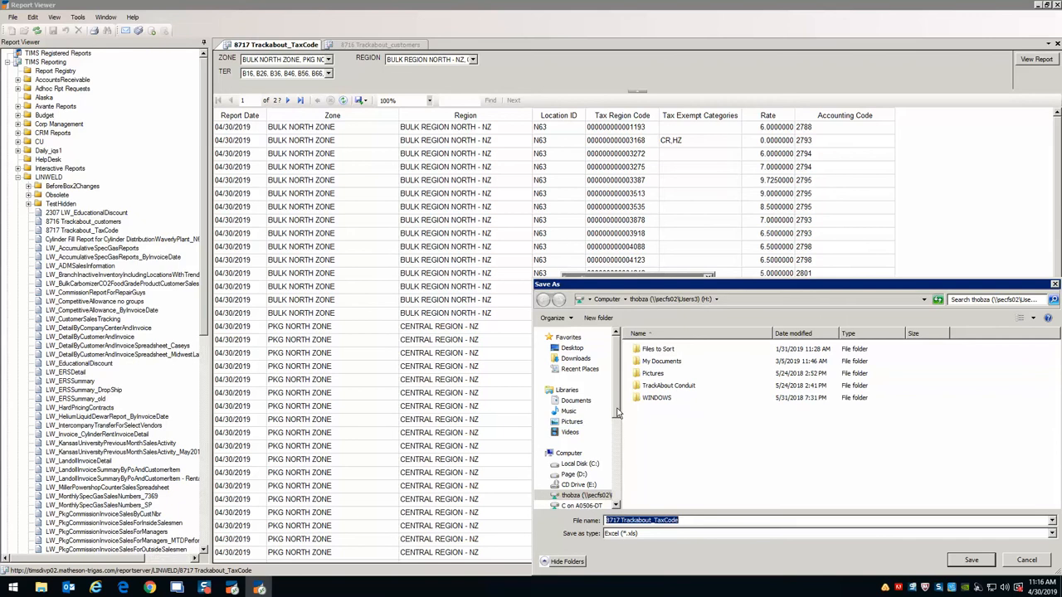
click(970, 561)
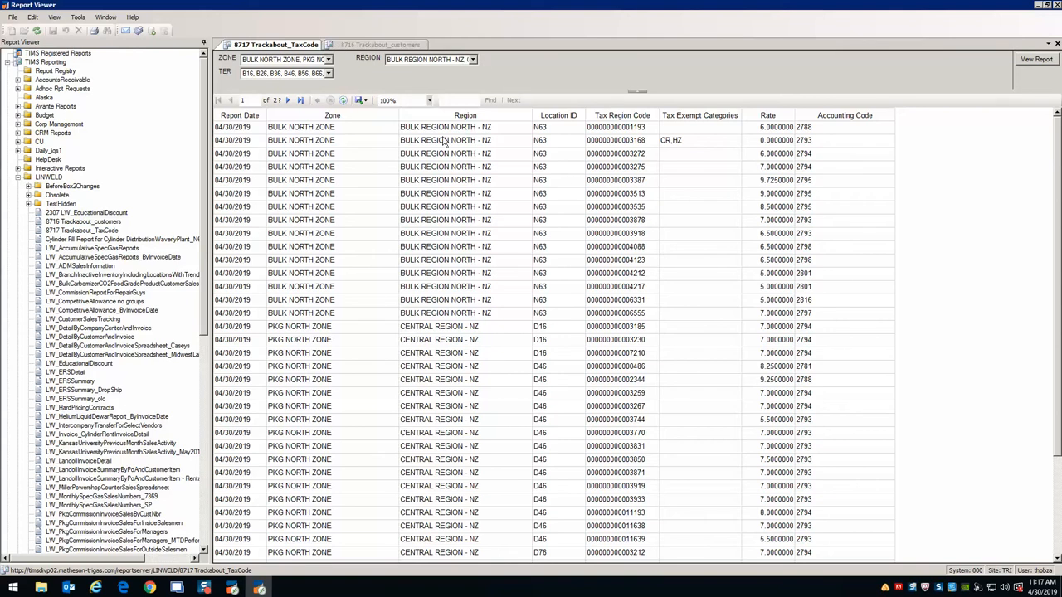
- Set the zone filter of the 8716 Trackabout_customers report to BULK NORTH ZONE, PKG NORTH ZONE and PKG SOUTH ZONE
click(377, 47)
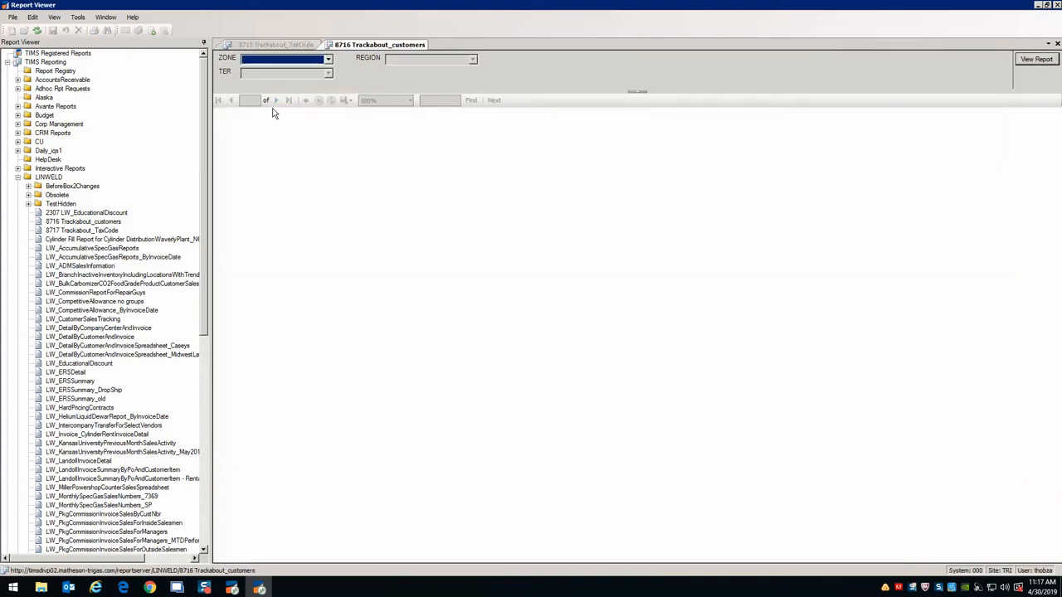
click(329, 61)
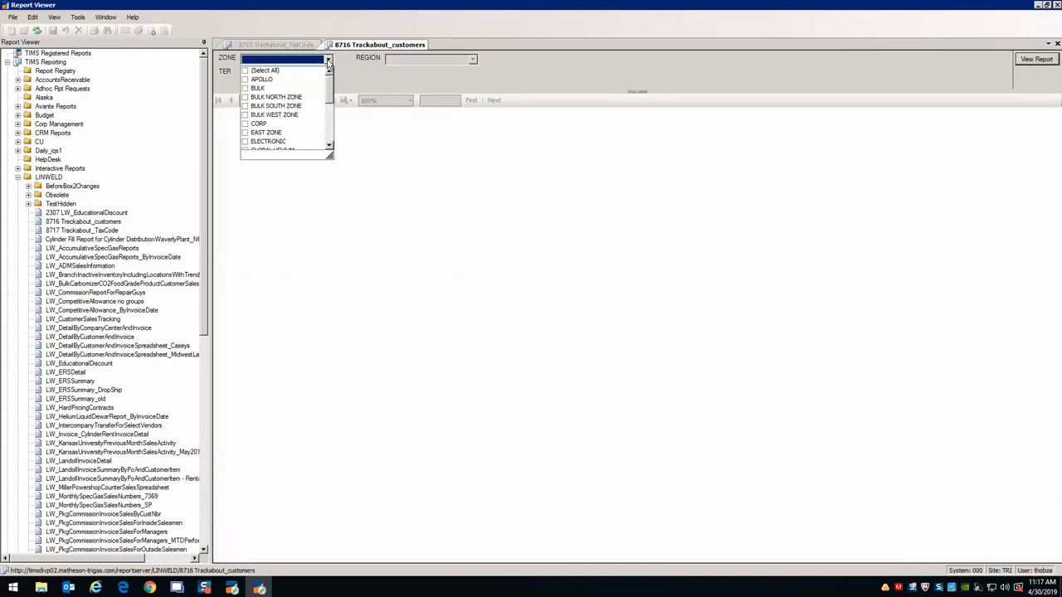
click(246, 98)
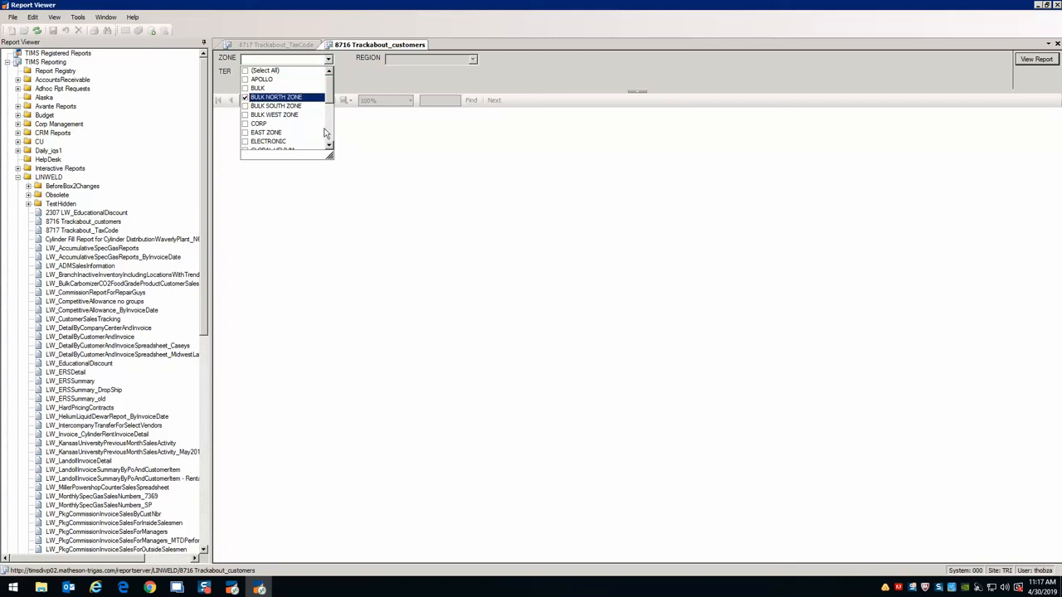
click(328, 145)
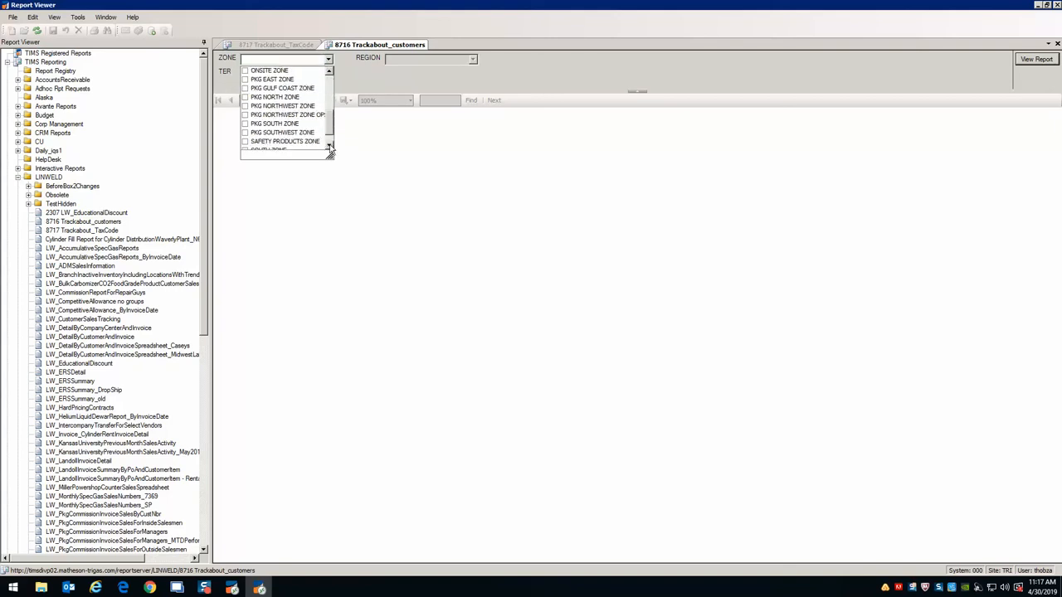
click(246, 97)
click(245, 124)
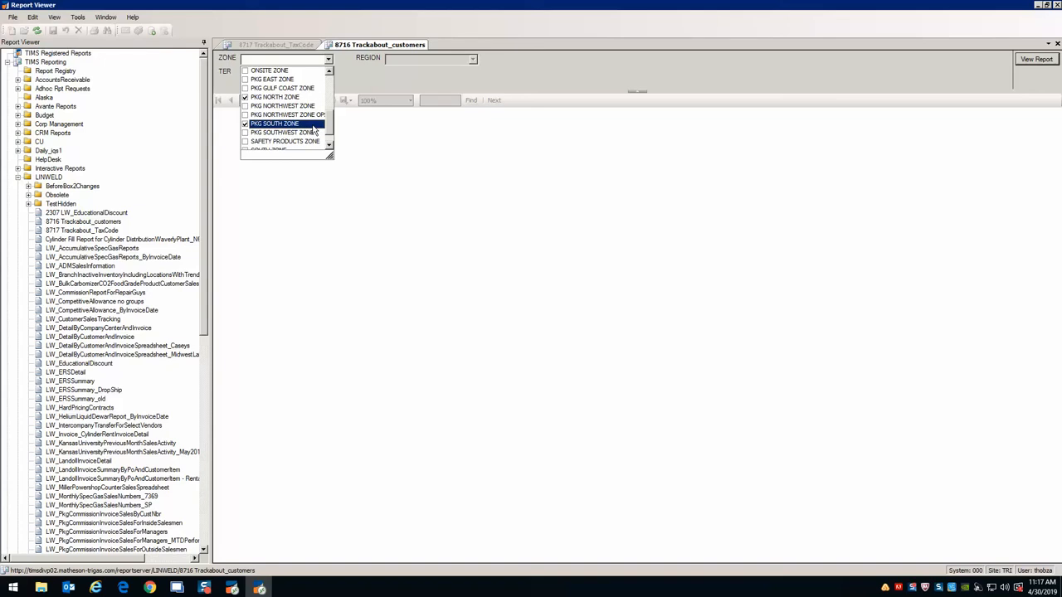
click(429, 66)
- Select BULK REGION NORTH - NZ, CENTRAL REGION - NZ and EAST REGION - NZ in the region filter
click(472, 60)
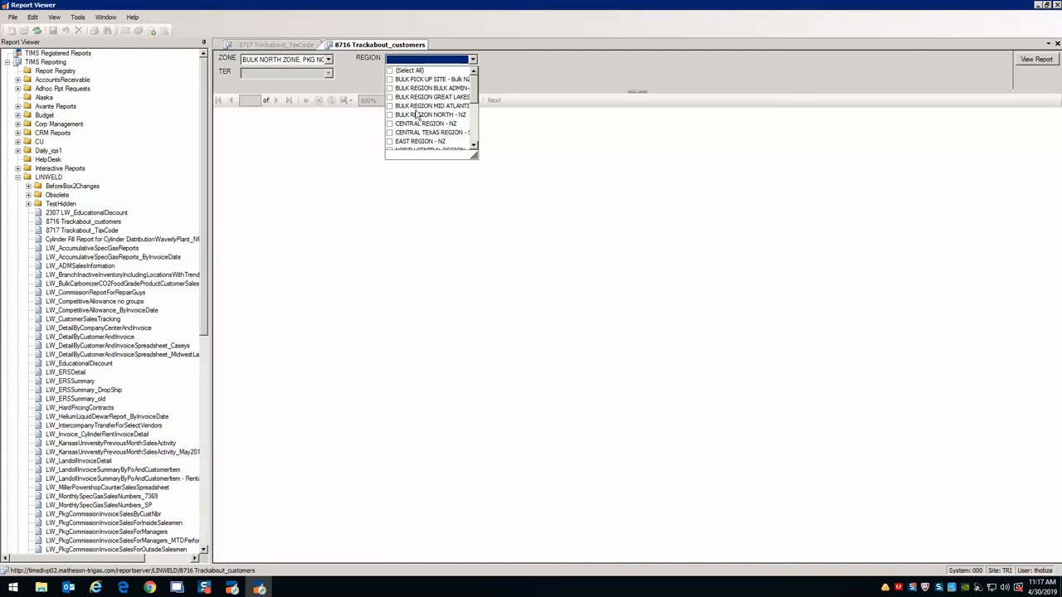
click(389, 115)
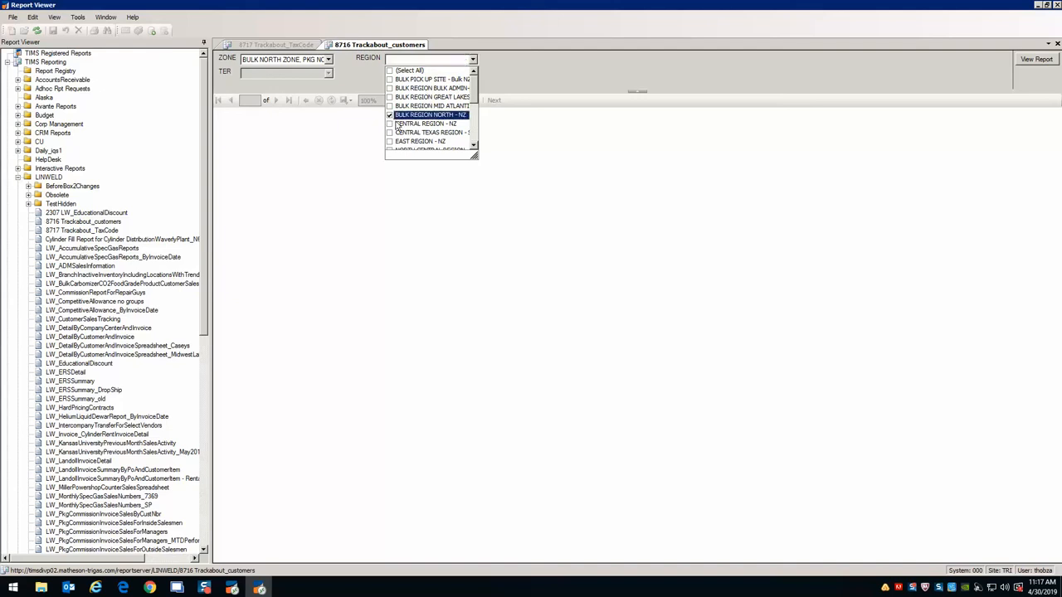
click(390, 124)
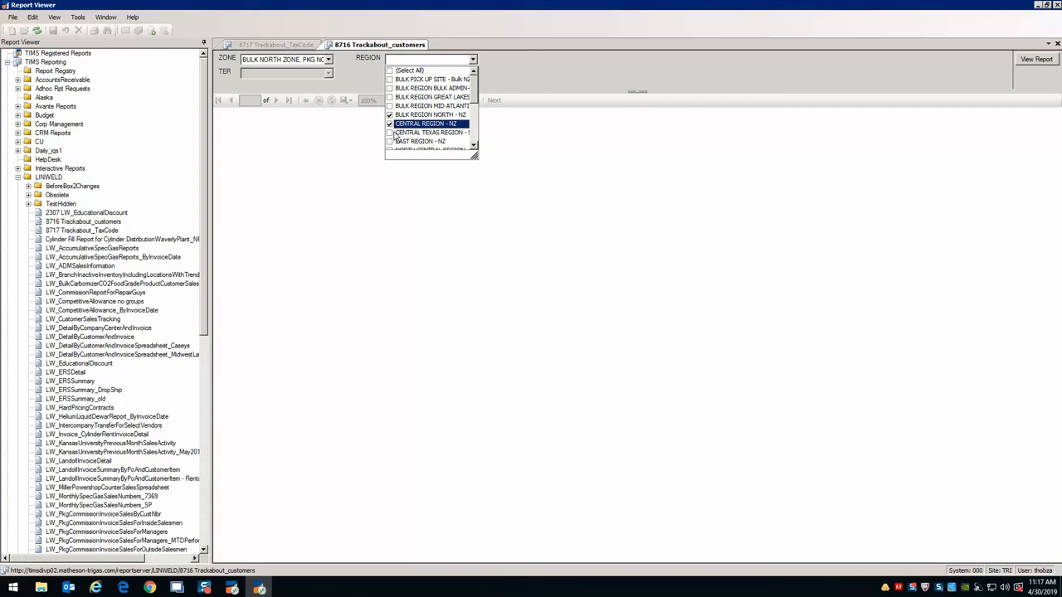
click(390, 142)
- Add NORTH CENTRAL REGION, NORTH REGION - SZ, NORTHEAST REGION - NZ and PROD & ADMIN - NZ to the region filter
scroll(392, 145, down, 2)
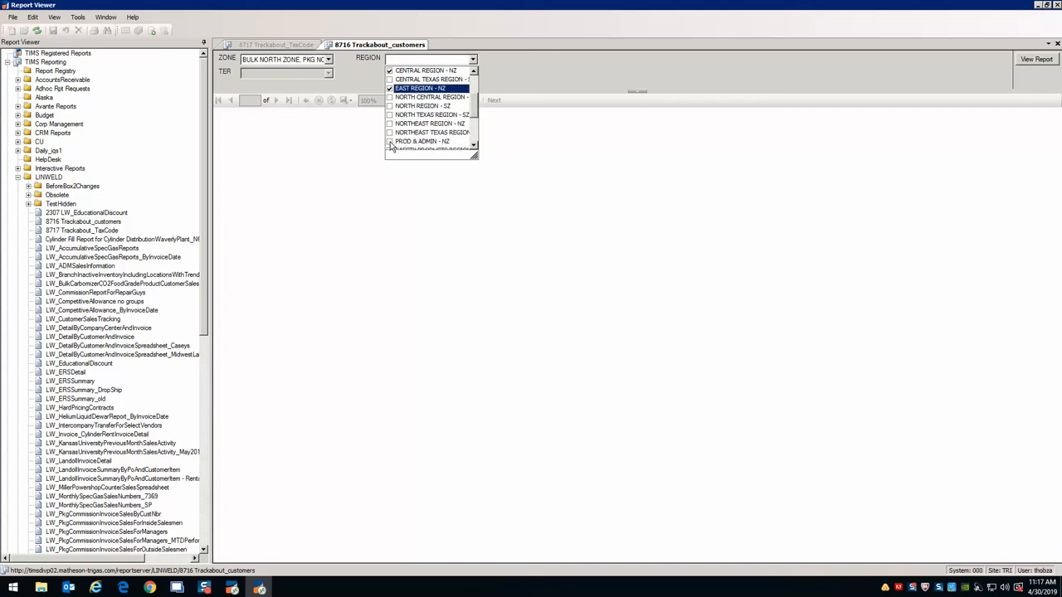
click(390, 97)
click(390, 106)
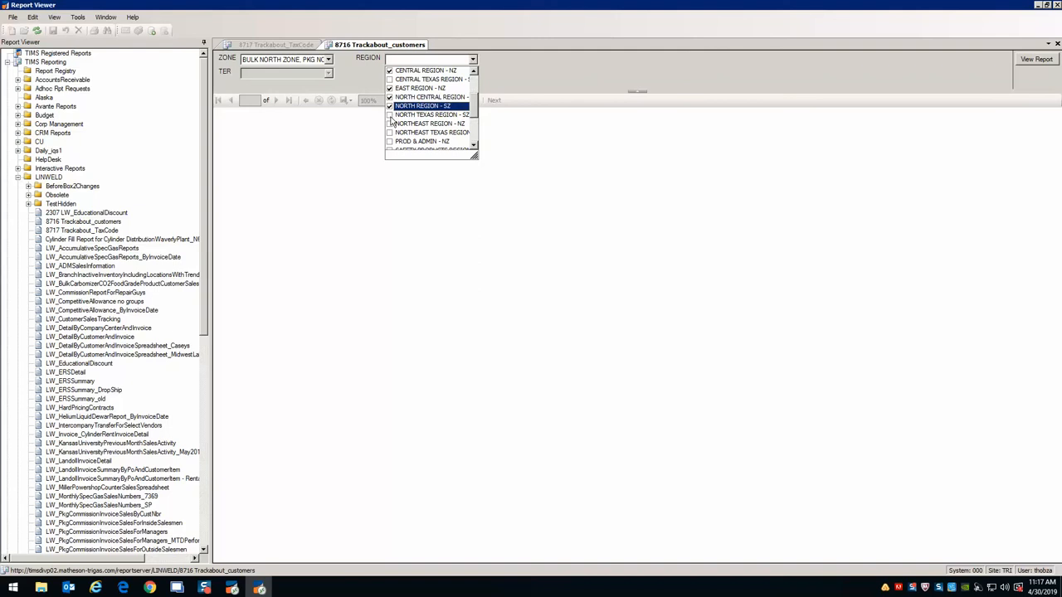
click(391, 125)
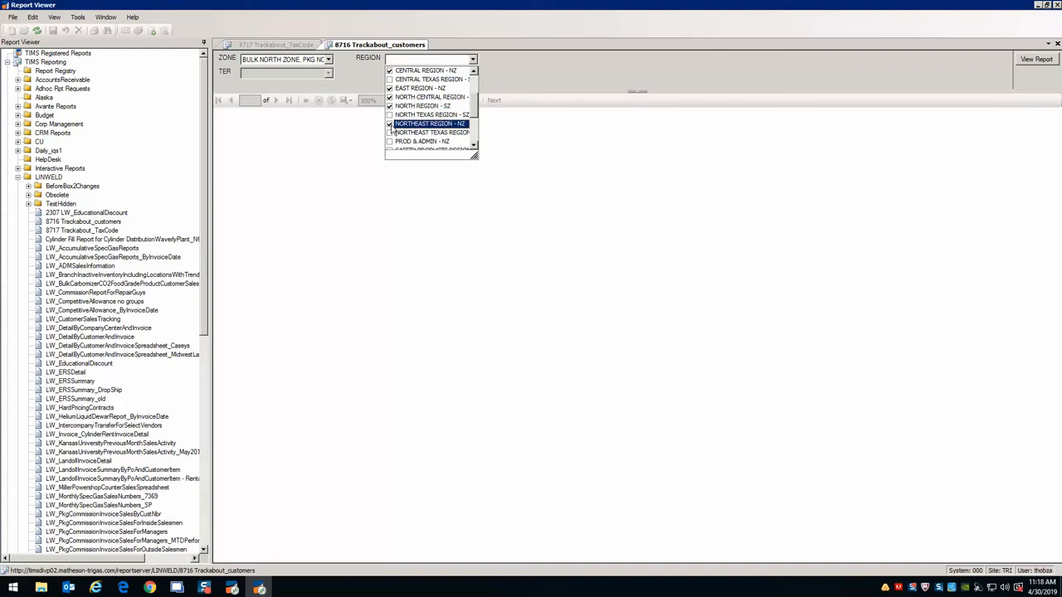
click(391, 142)
- Add the South Central, Southeast Wisconsin, West Central and WEST REGION - NZ regions, and apply the region filter
scroll(393, 146, down, 1)
scroll(393, 146, down, 2)
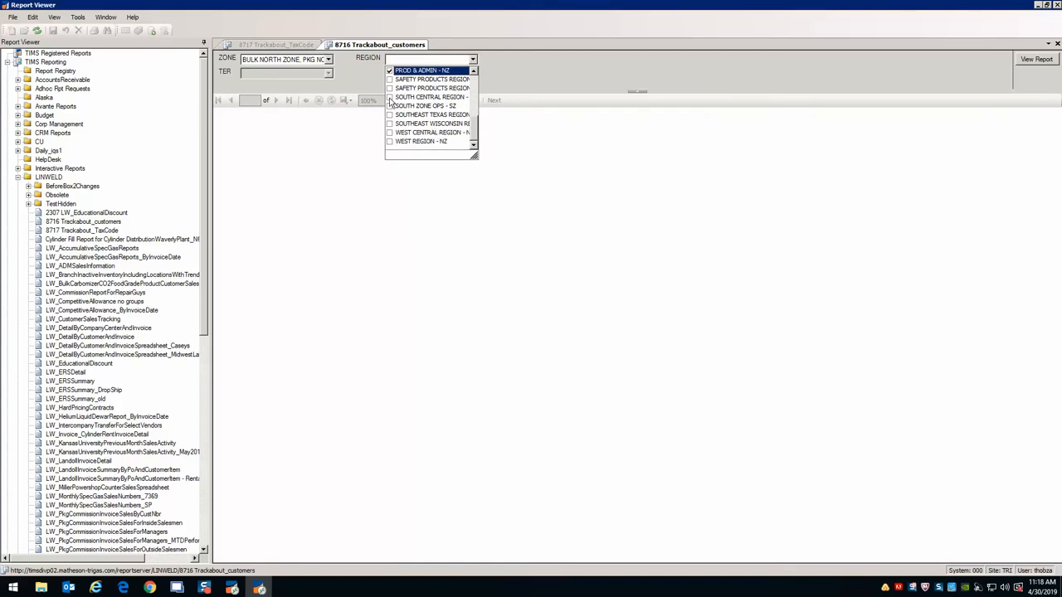
click(389, 97)
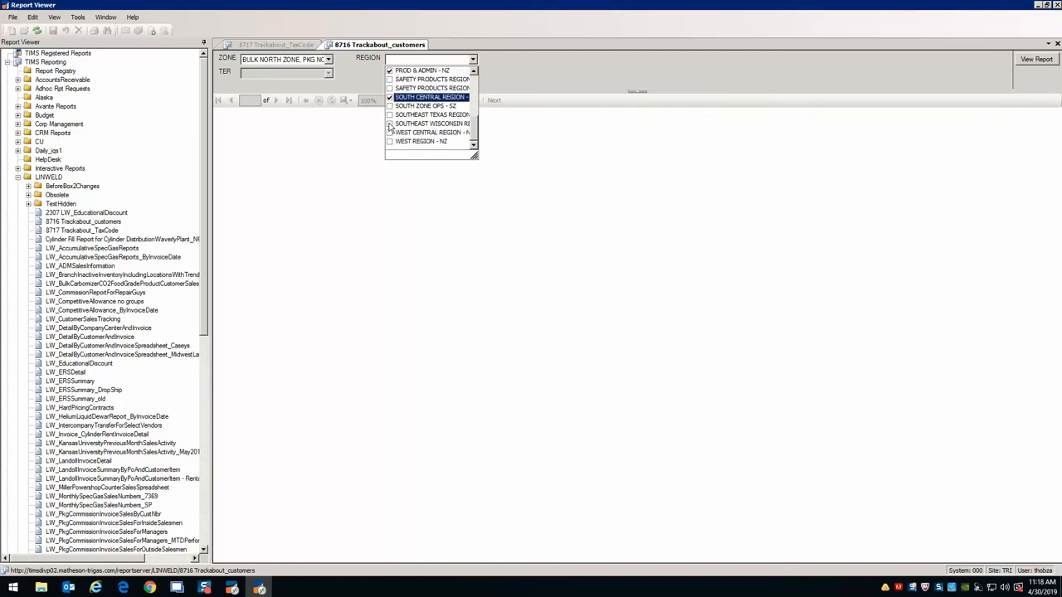
click(389, 124)
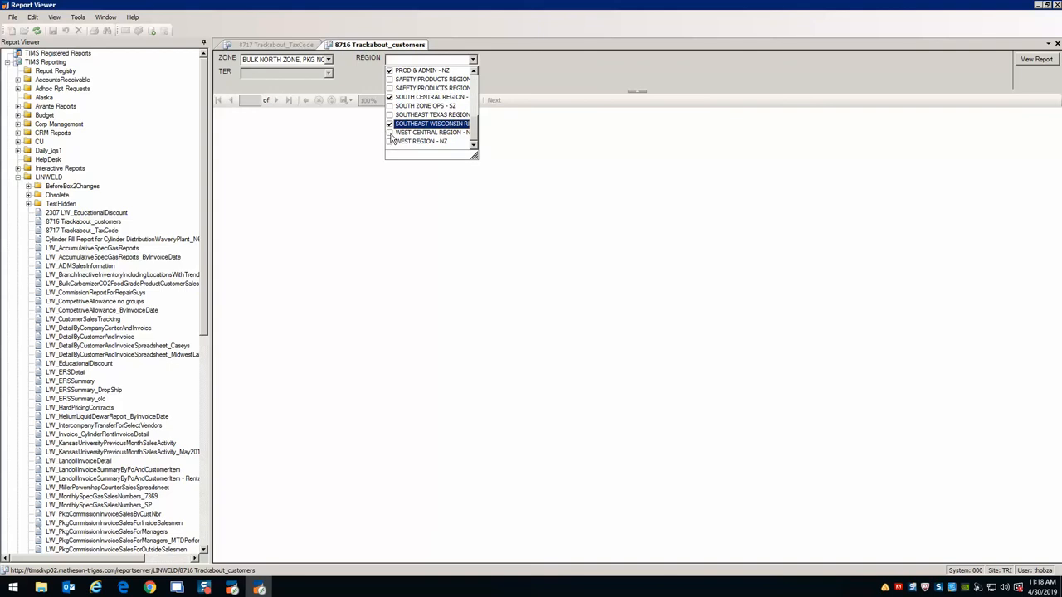
click(390, 132)
click(390, 142)
click(545, 171)
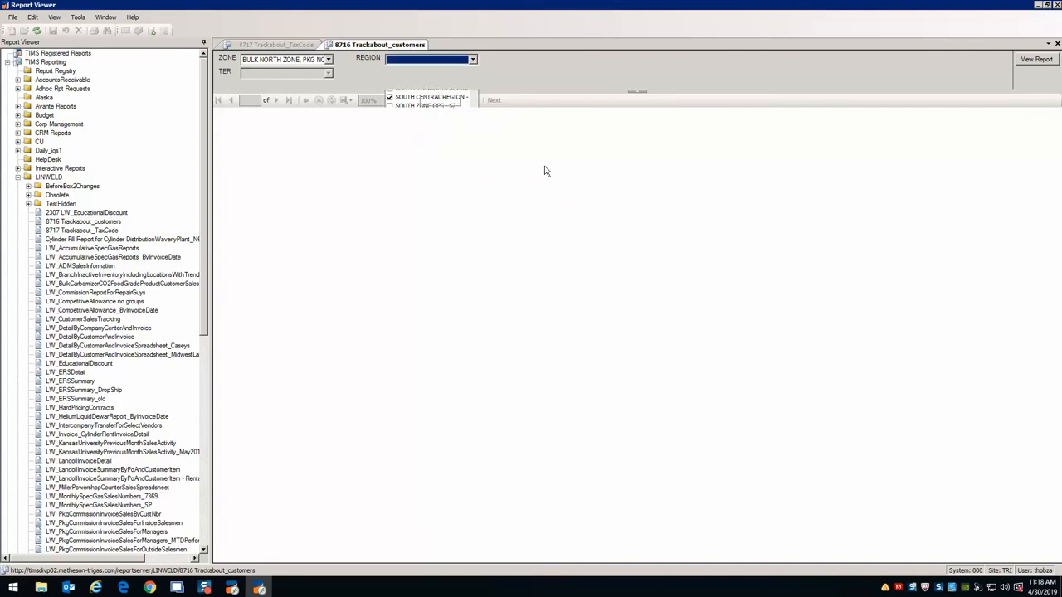
- Select territories B16, B26, B36 and B46 in the TER filter of the customers report
click(328, 75)
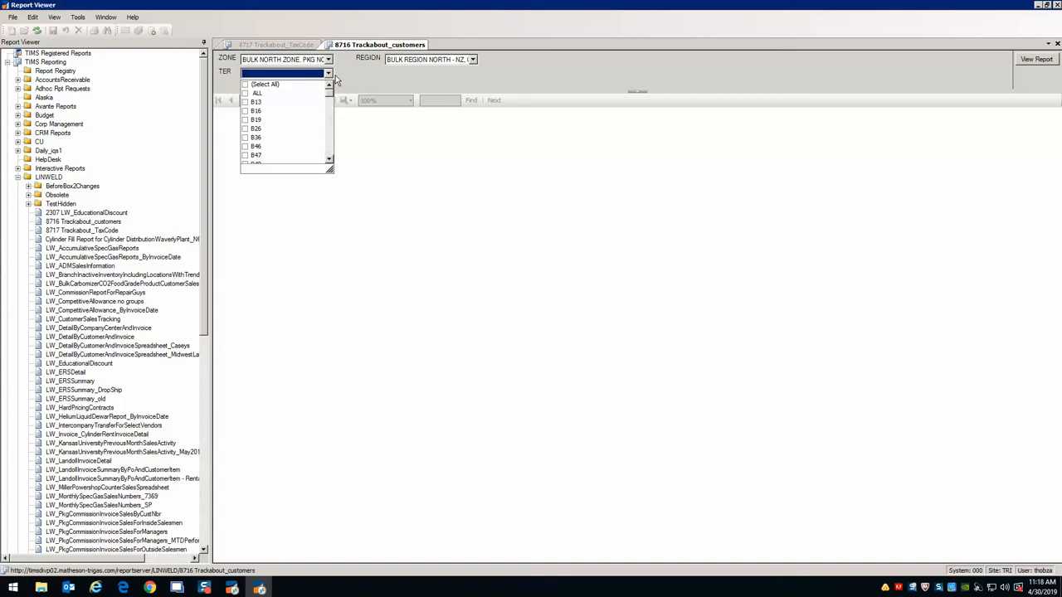
click(245, 112)
click(245, 128)
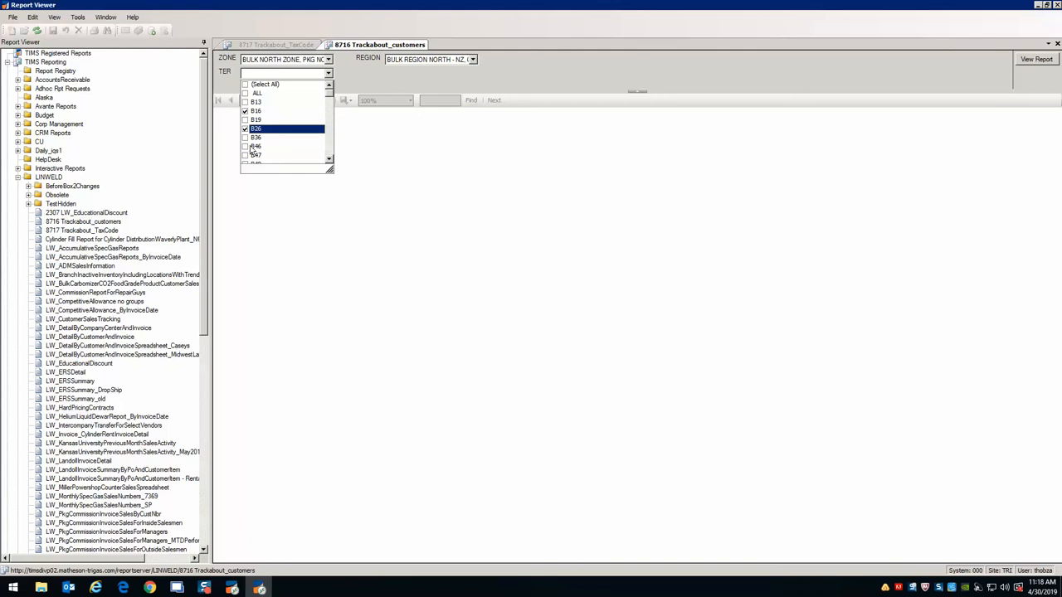
click(244, 138)
click(246, 147)
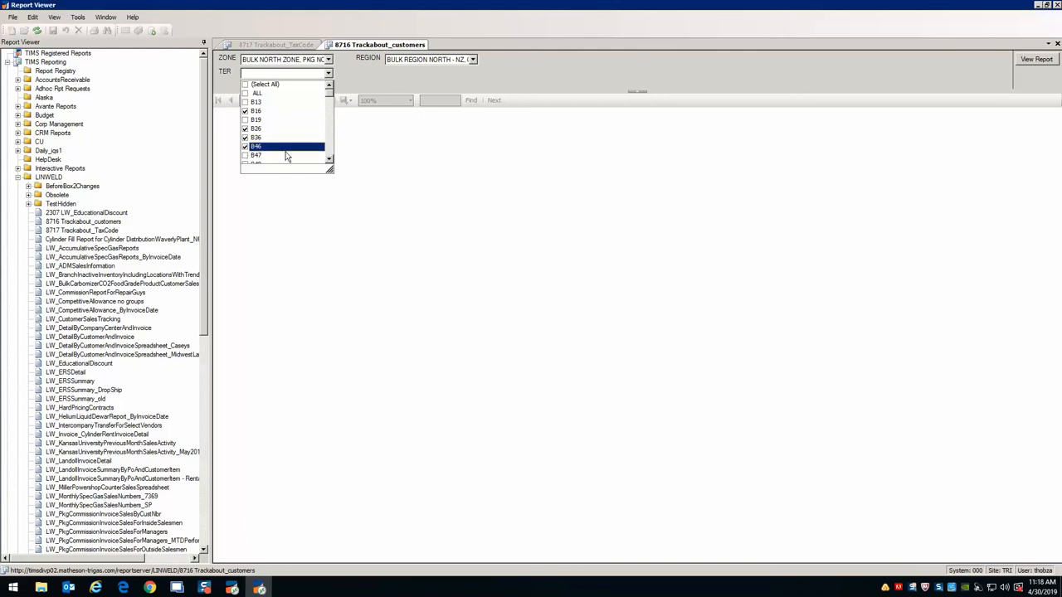
- Add territories B56, B66, B76, B86 and B96 to the TER filter
scroll(282, 149, down, 2)
click(245, 121)
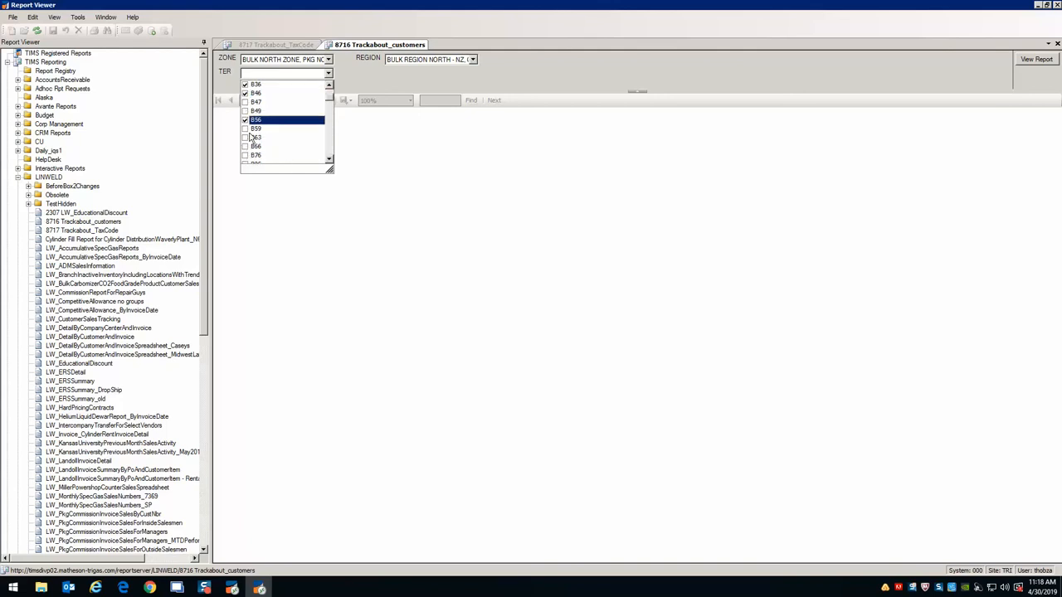
click(246, 147)
scroll(265, 146, down, 2)
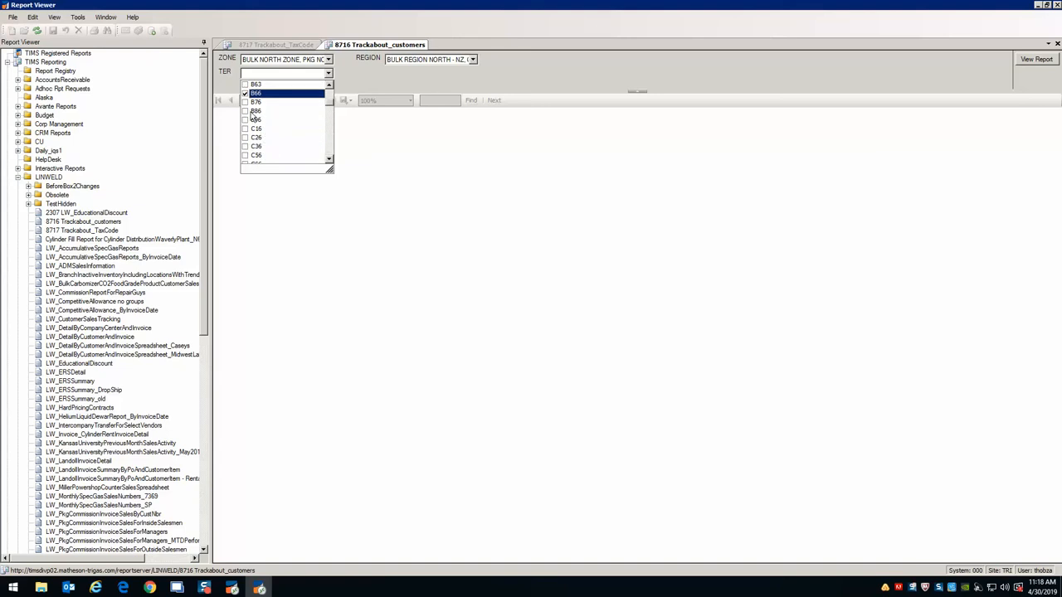
click(245, 103)
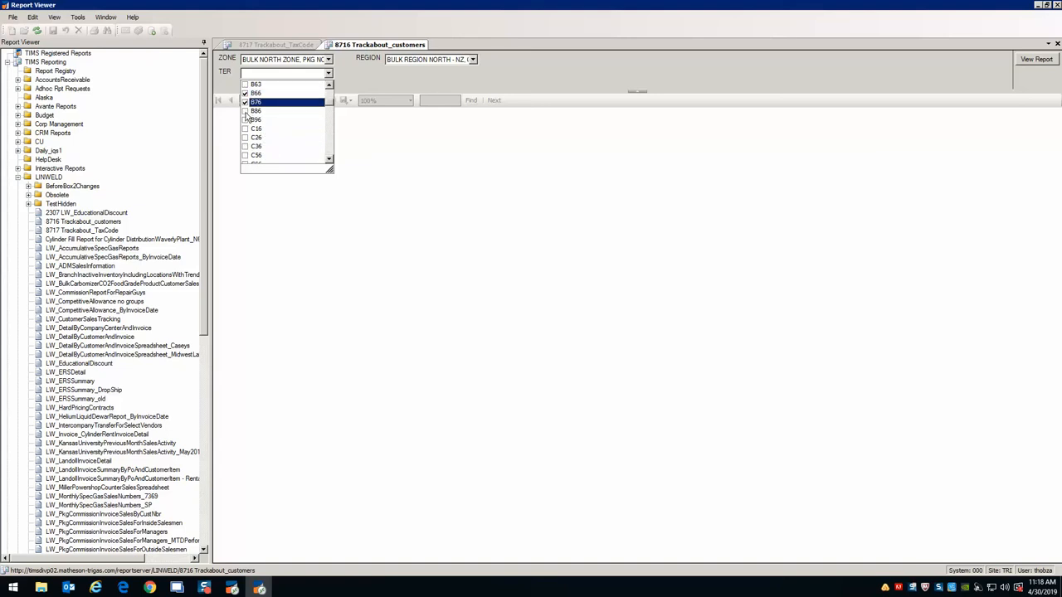
click(246, 111)
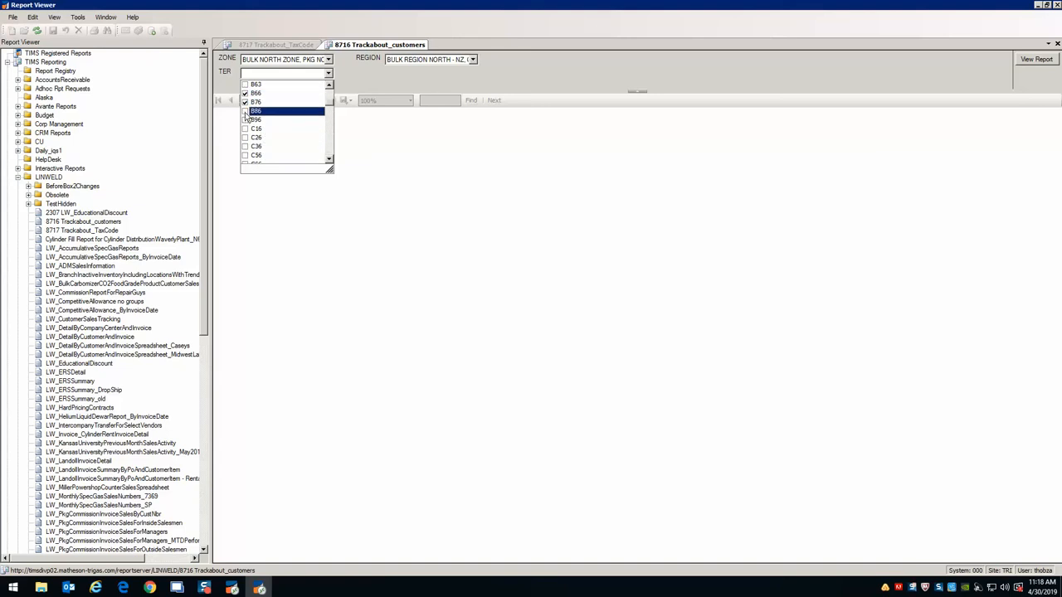
click(245, 120)
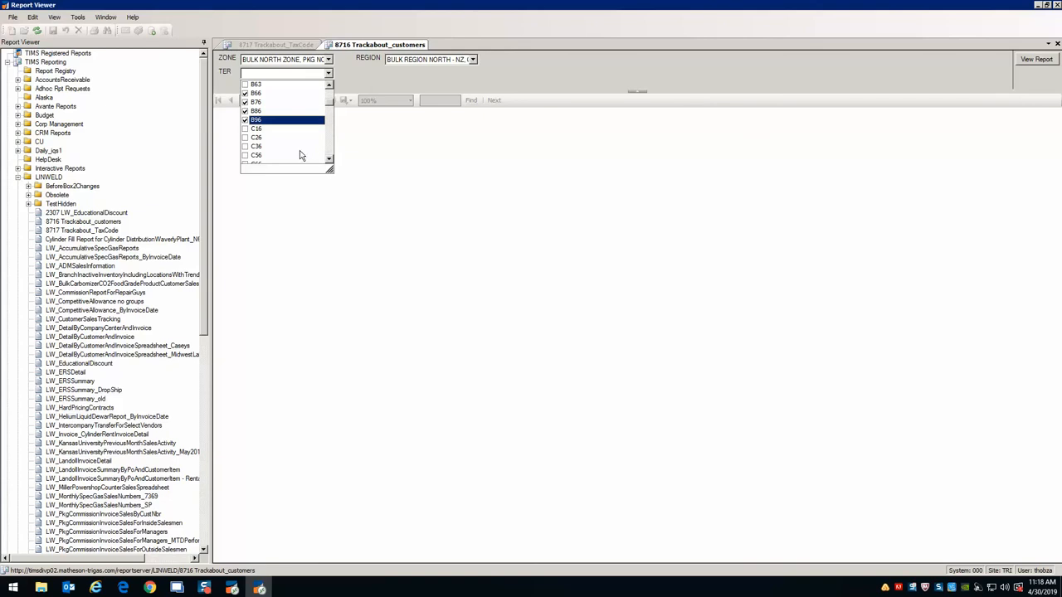
- Add territories C76, C86 and C96 to the TER filter, leaving C66 unselected
scroll(300, 151, down, 2)
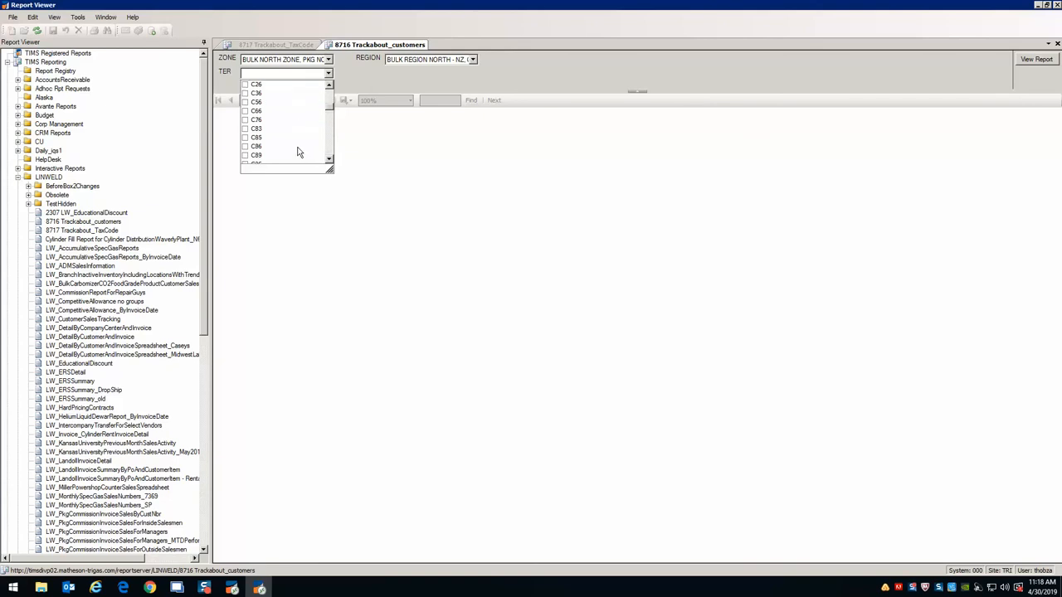
click(246, 112)
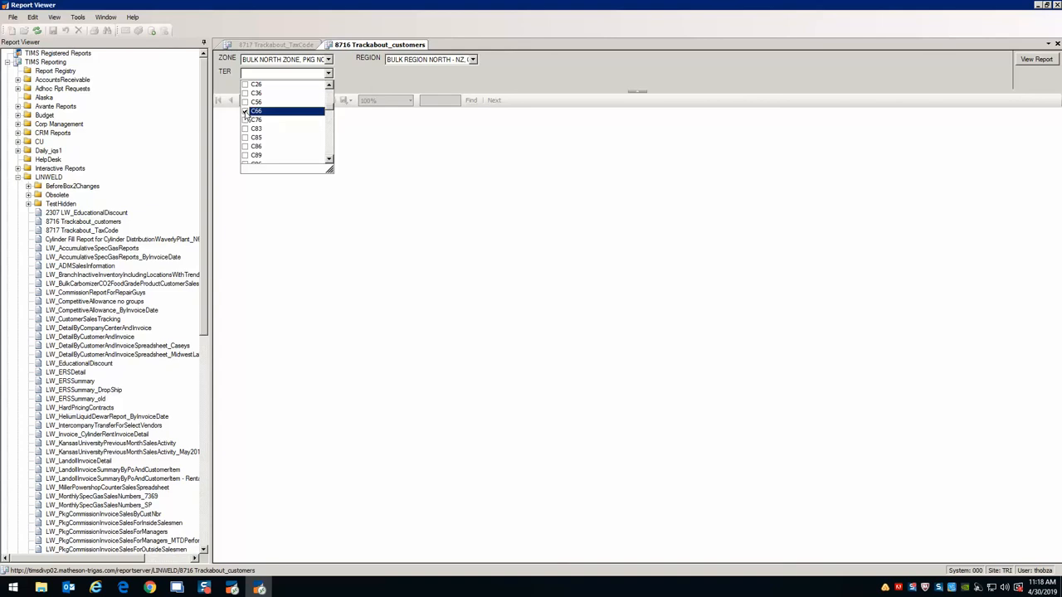
click(245, 121)
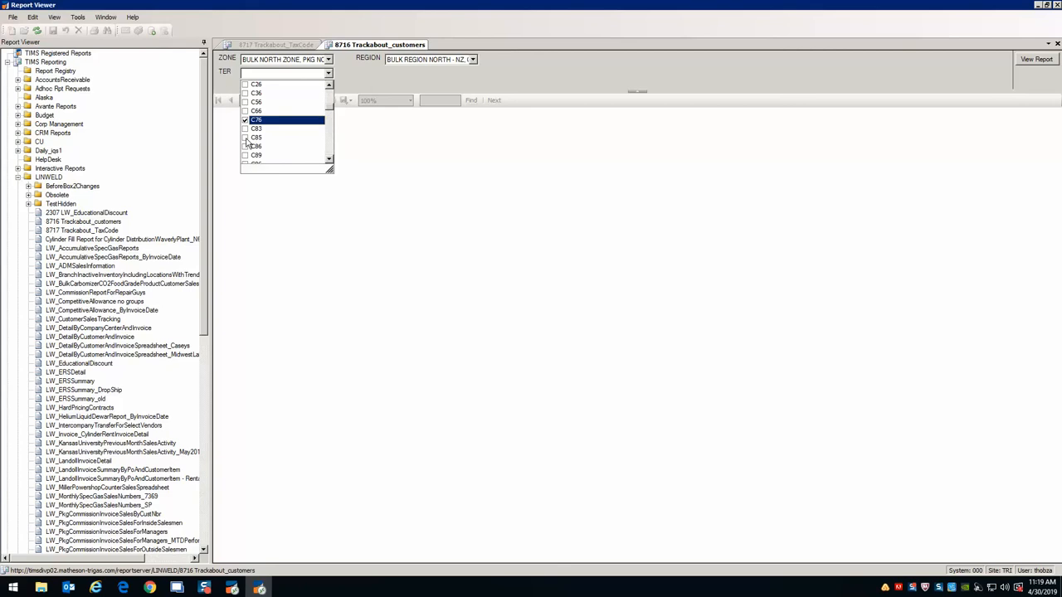
click(245, 146)
click(246, 148)
scroll(280, 157, down, 1)
click(245, 138)
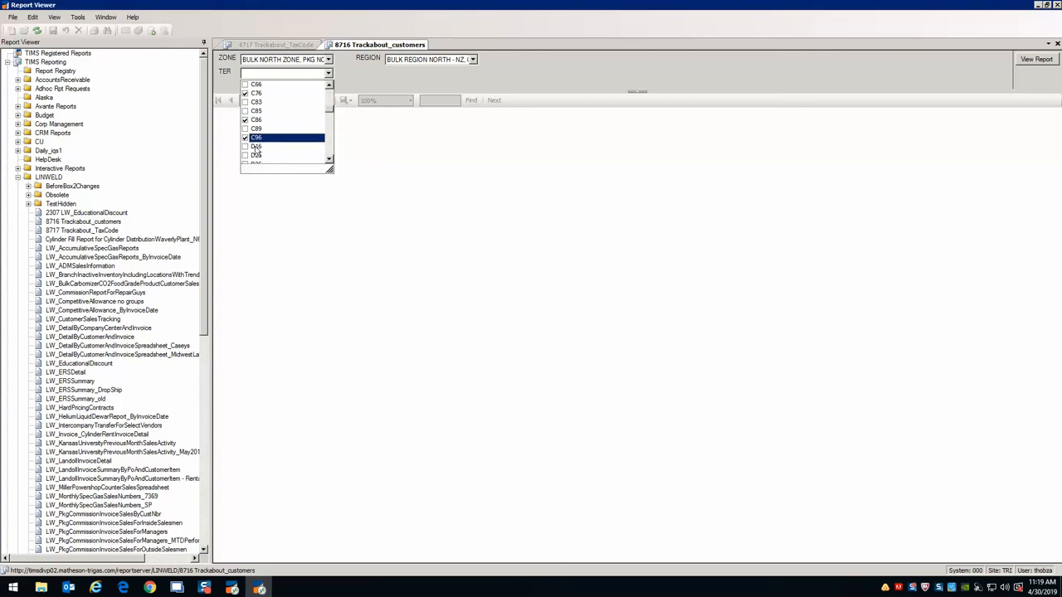
- Add territories D16, D26, D36, D46, D66, D76 and D86 to the TER filter
click(245, 147)
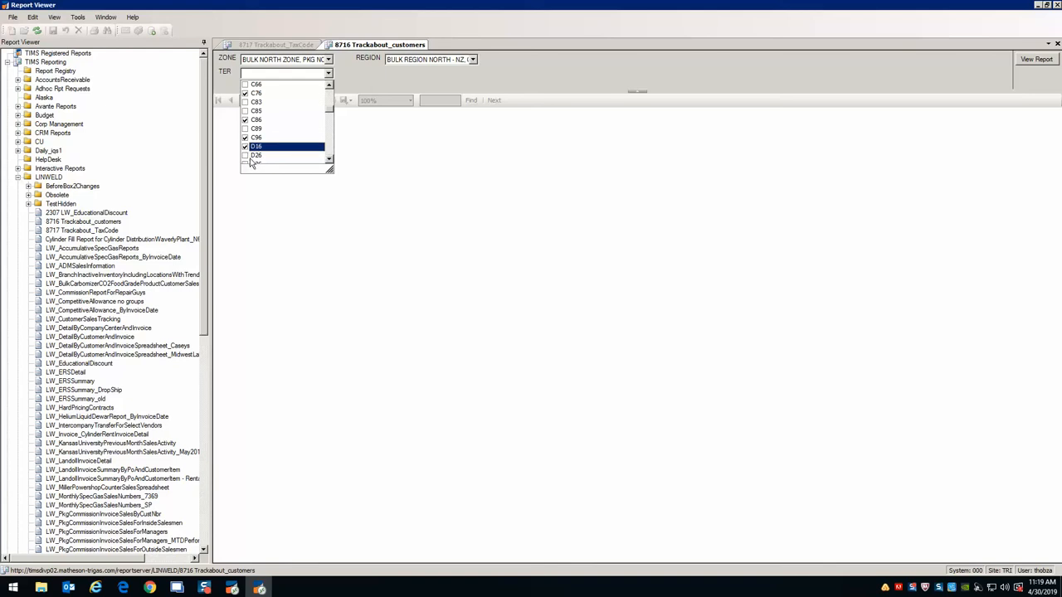
click(249, 156)
scroll(267, 152, down, 1)
scroll(267, 152, down, 2)
scroll(268, 152, up, 1)
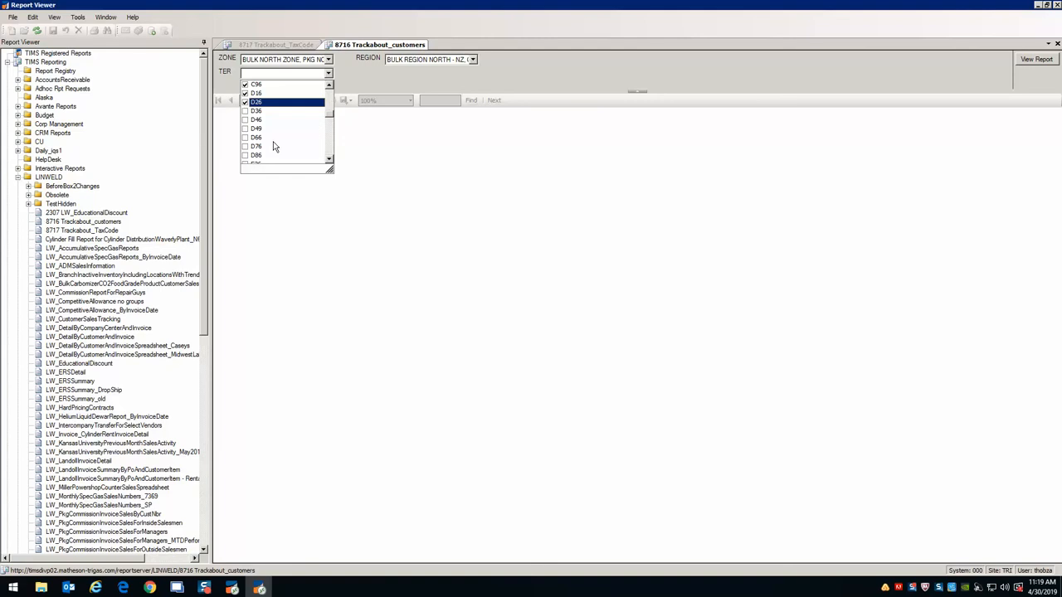
click(246, 111)
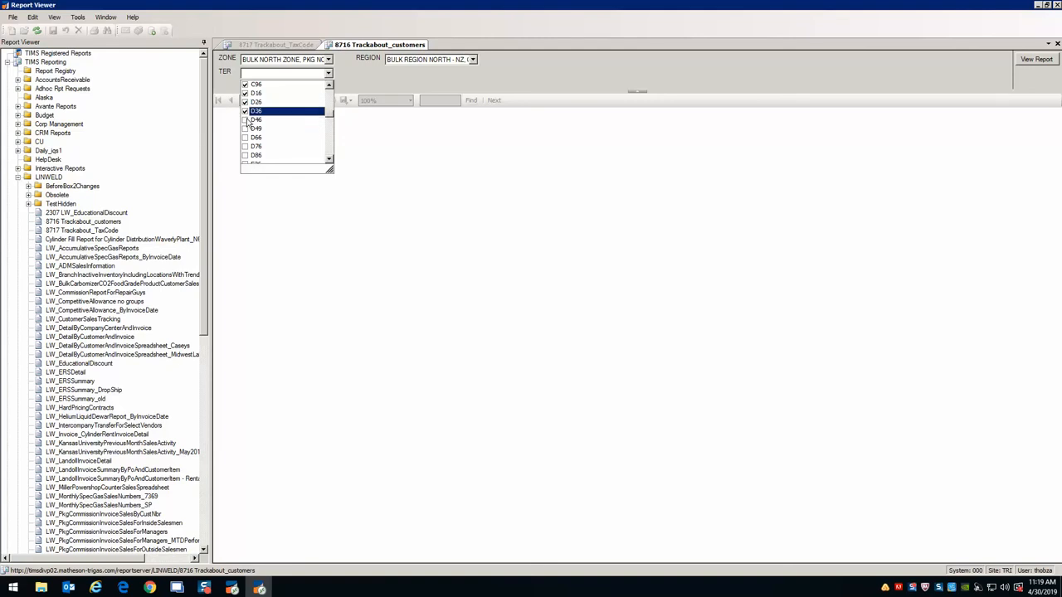
click(247, 120)
click(246, 120)
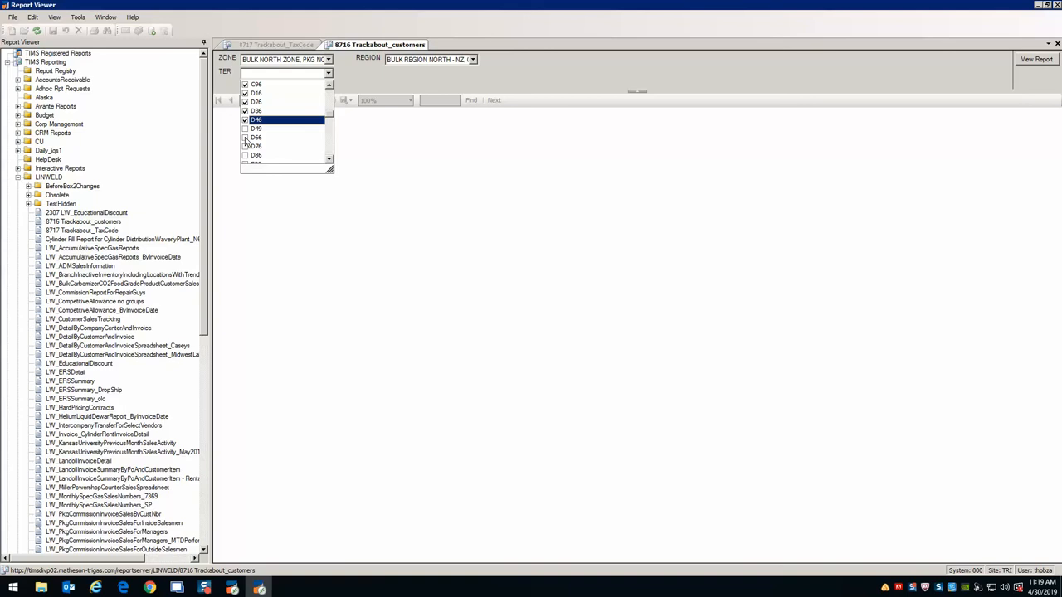
click(246, 137)
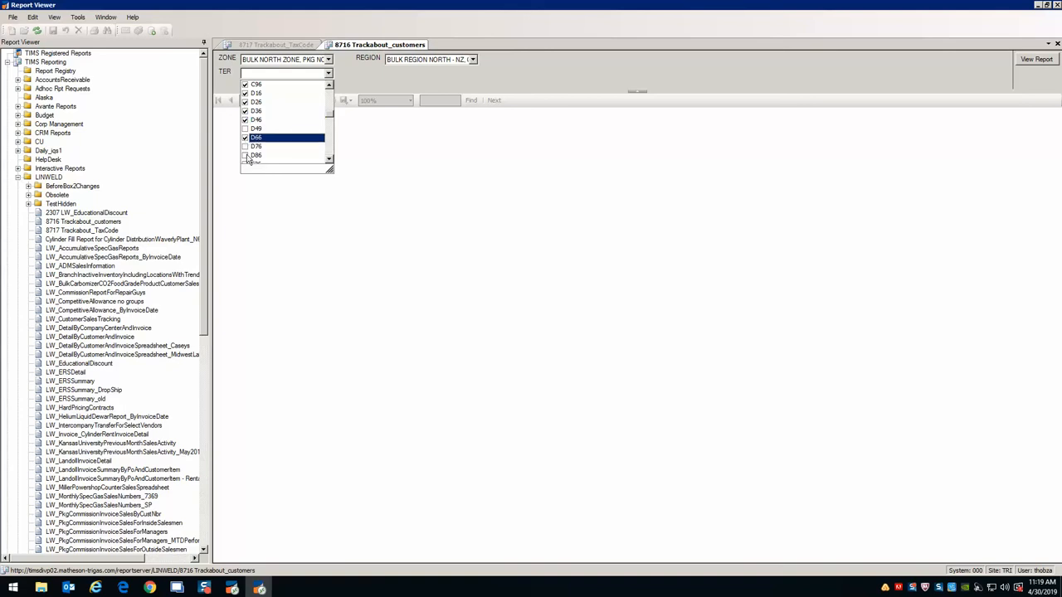
click(246, 147)
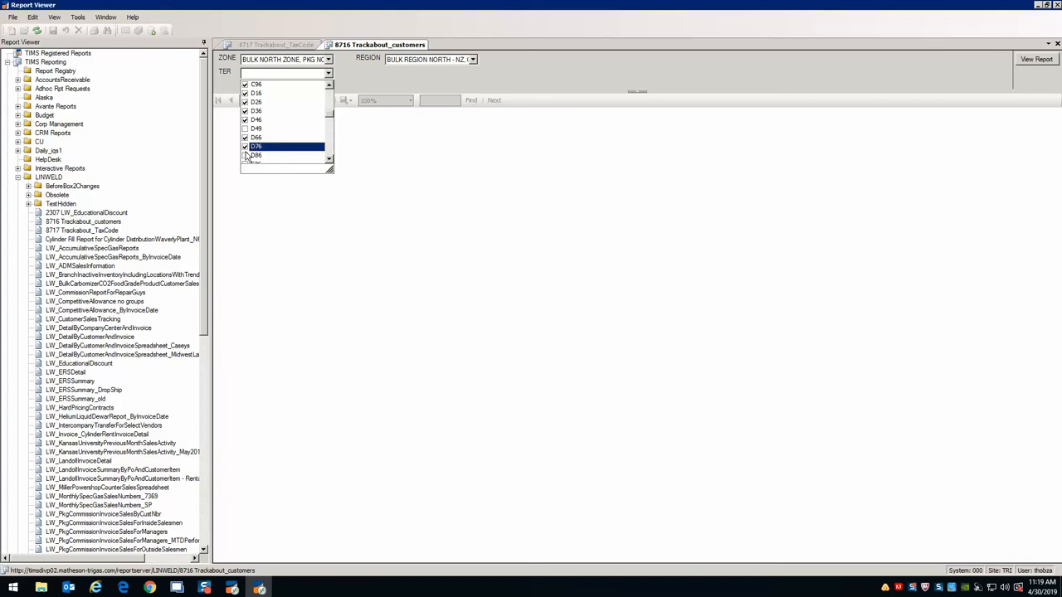
click(246, 156)
- Add territories E26, E36, E46, E56, E66 and E76 to the TER filter
scroll(247, 158, down, 2)
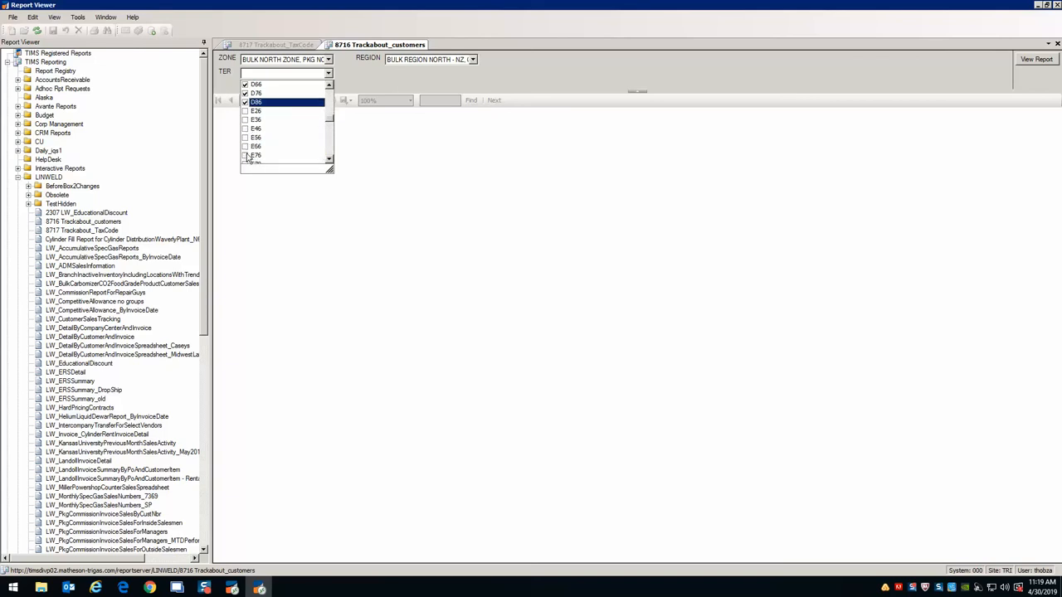
click(245, 111)
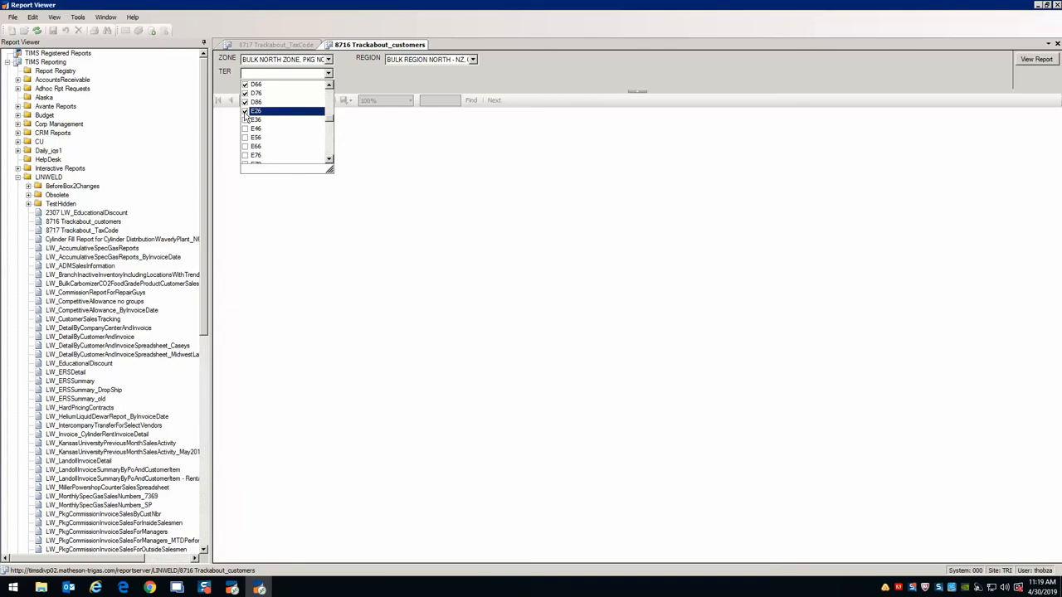
click(246, 120)
click(246, 129)
click(246, 138)
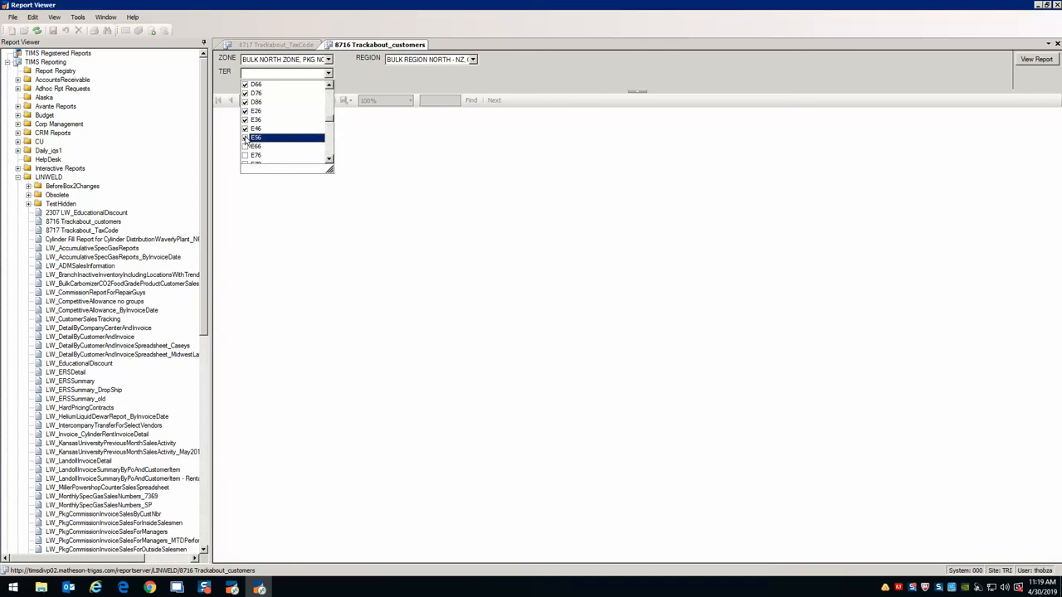
click(245, 147)
click(245, 155)
- Add territories E86 and E96 to the TER filter, leaving E79 unselected
scroll(252, 148, down, 1)
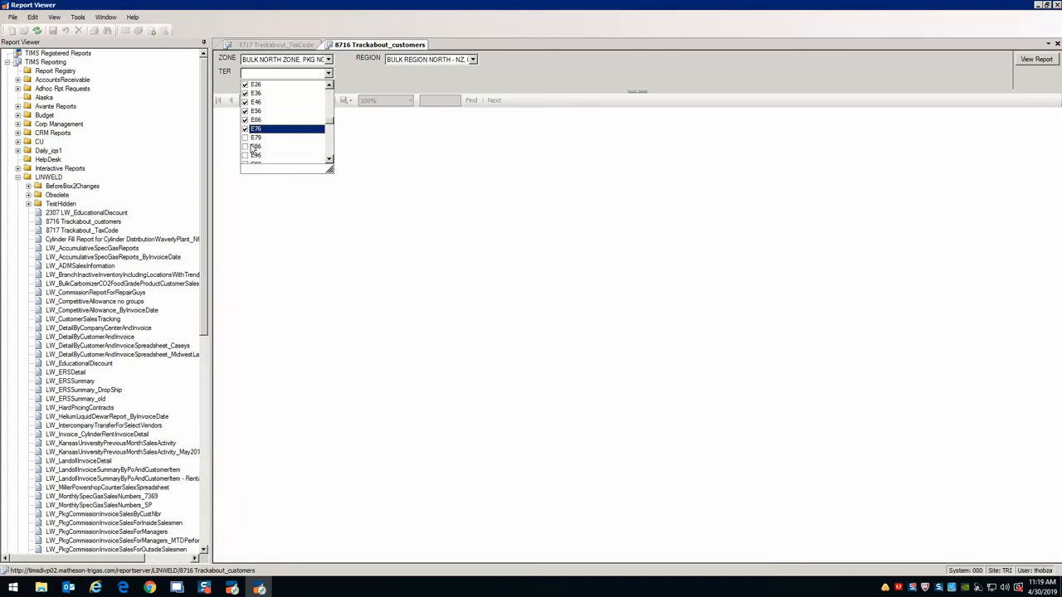
scroll(253, 147, down, 1)
click(244, 111)
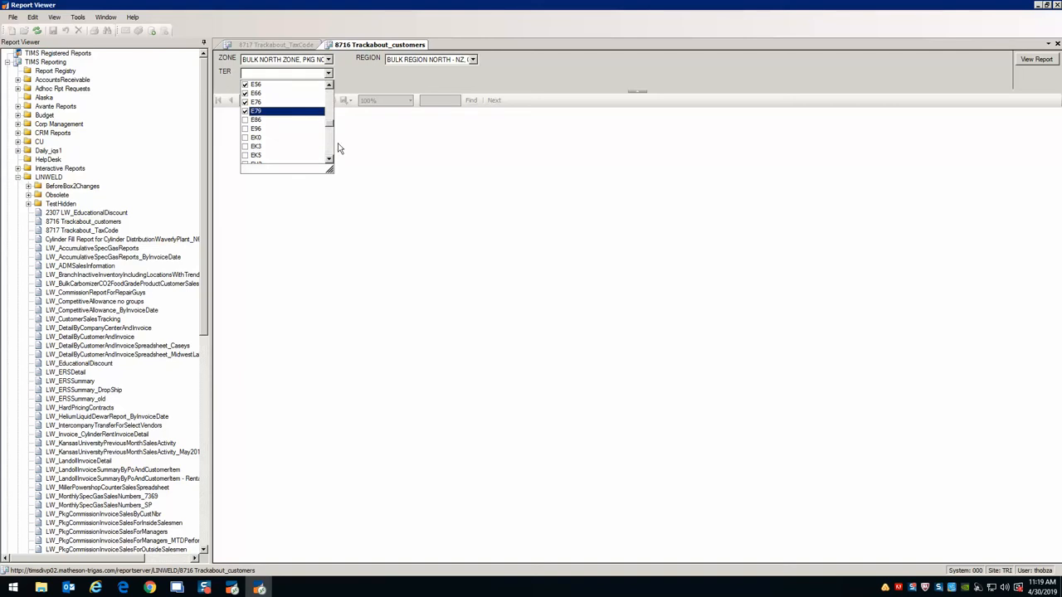
click(247, 121)
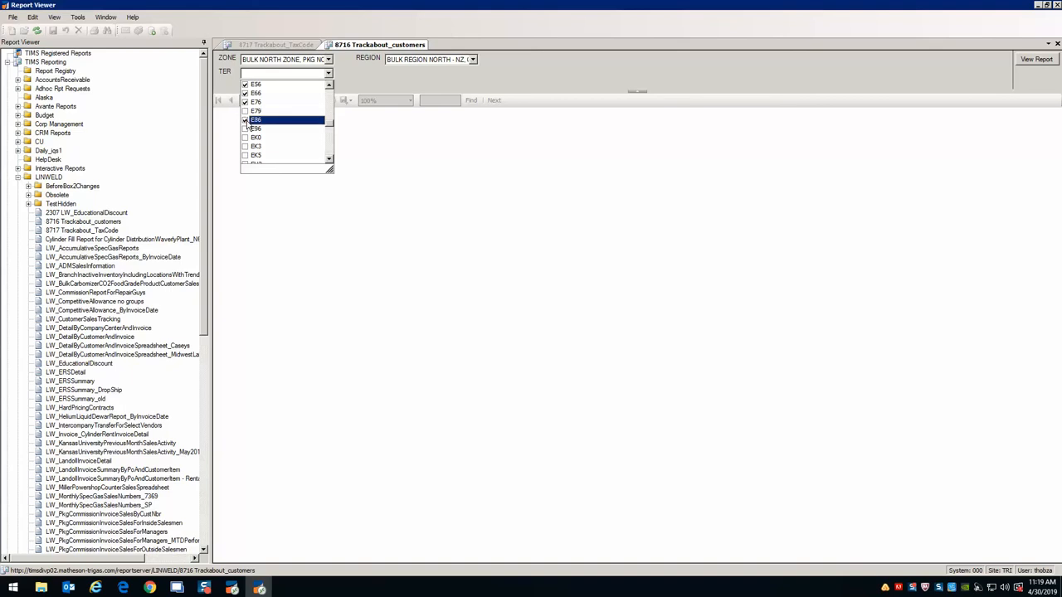
click(246, 130)
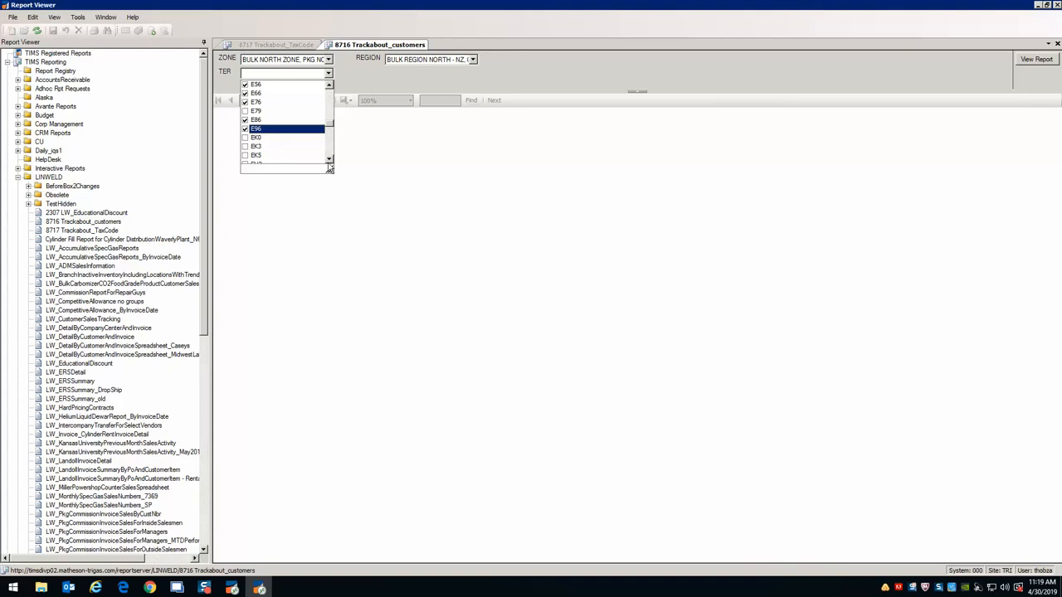
- Add territories EU6, EV6 and EW6 to the TER filter
click(328, 160)
click(329, 161)
click(329, 161)
click(330, 161)
click(329, 161)
click(330, 161)
click(330, 160)
click(330, 161)
click(330, 161)
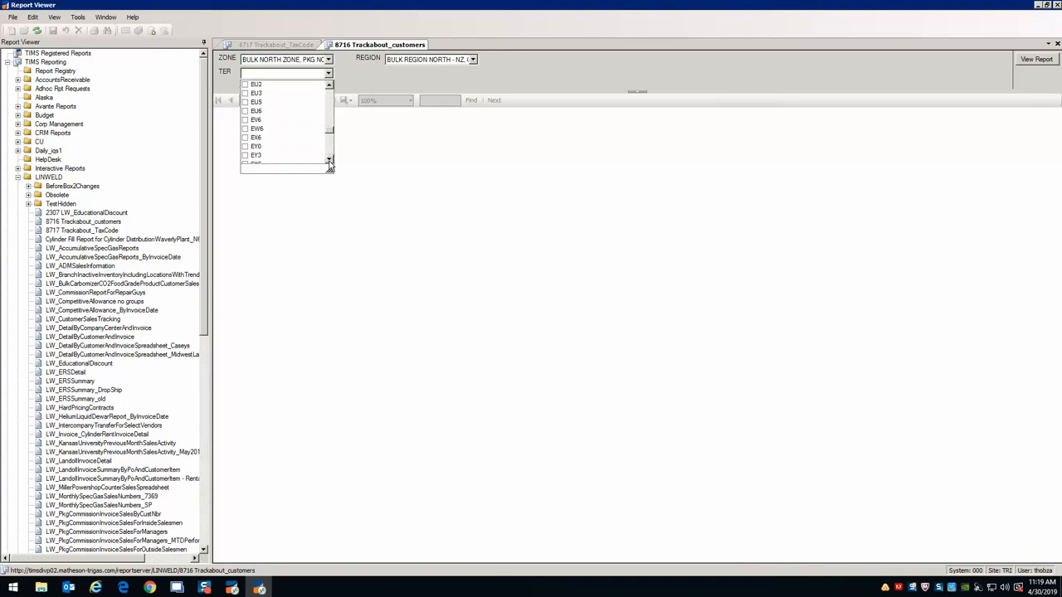
click(255, 110)
click(255, 120)
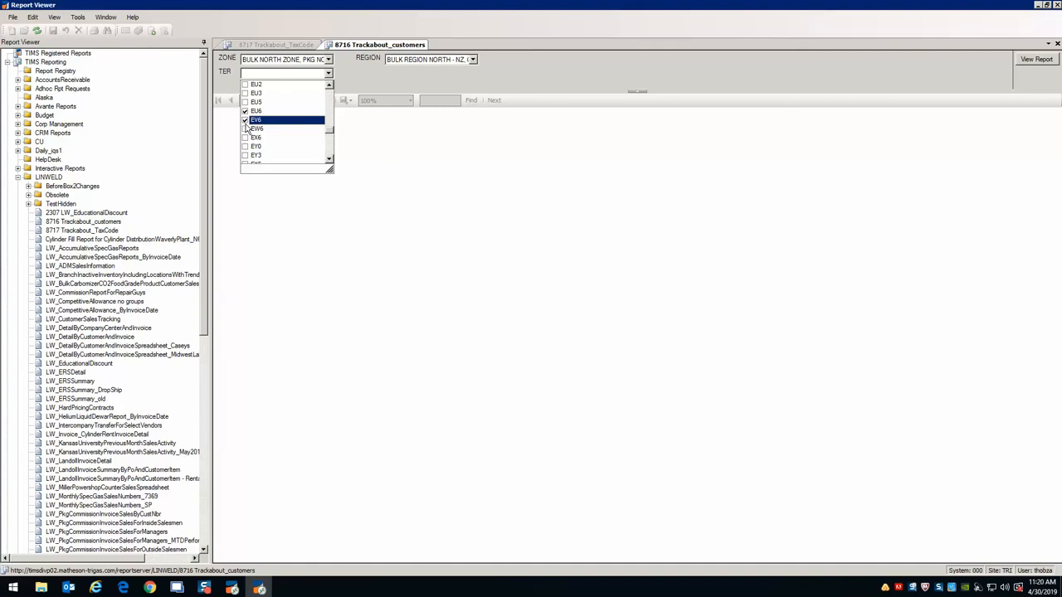
click(255, 129)
- Add territories F16 and F26 to the TER filter
click(329, 161)
click(329, 161)
click(328, 160)
click(329, 161)
click(328, 161)
click(328, 161)
click(328, 161)
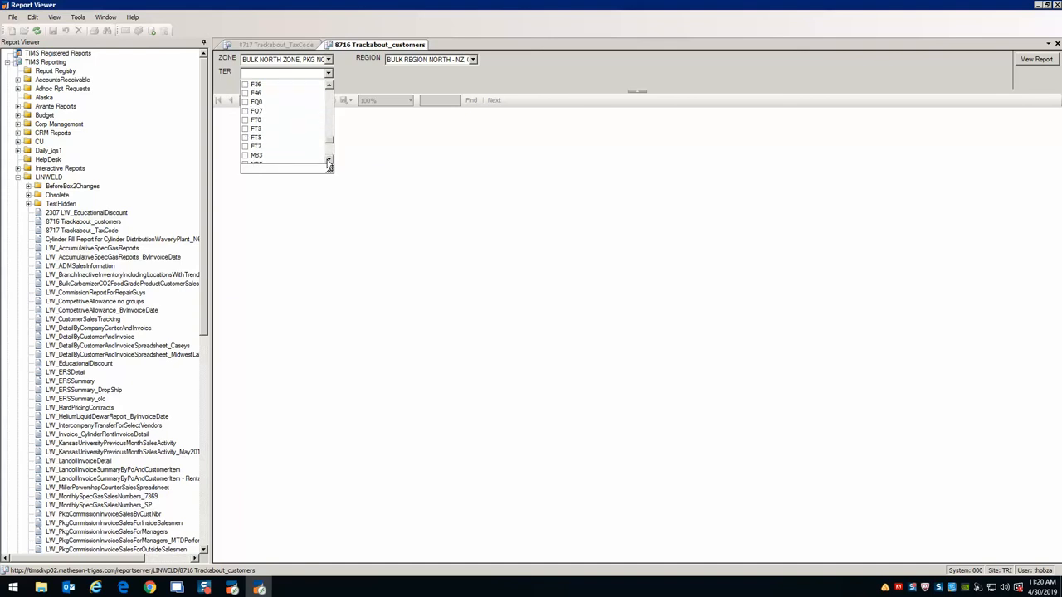
click(329, 85)
click(329, 84)
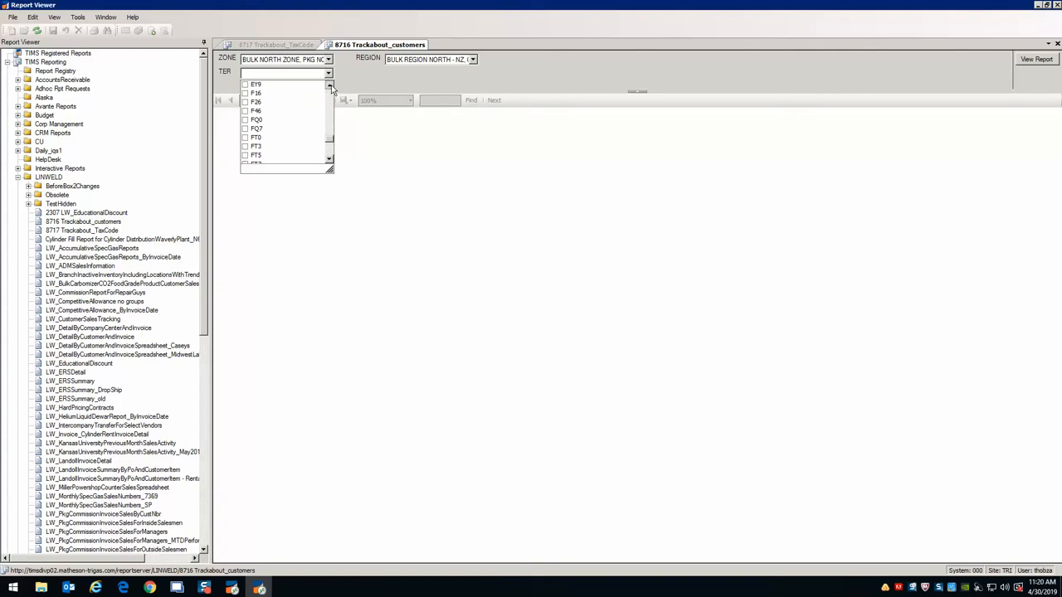
click(245, 93)
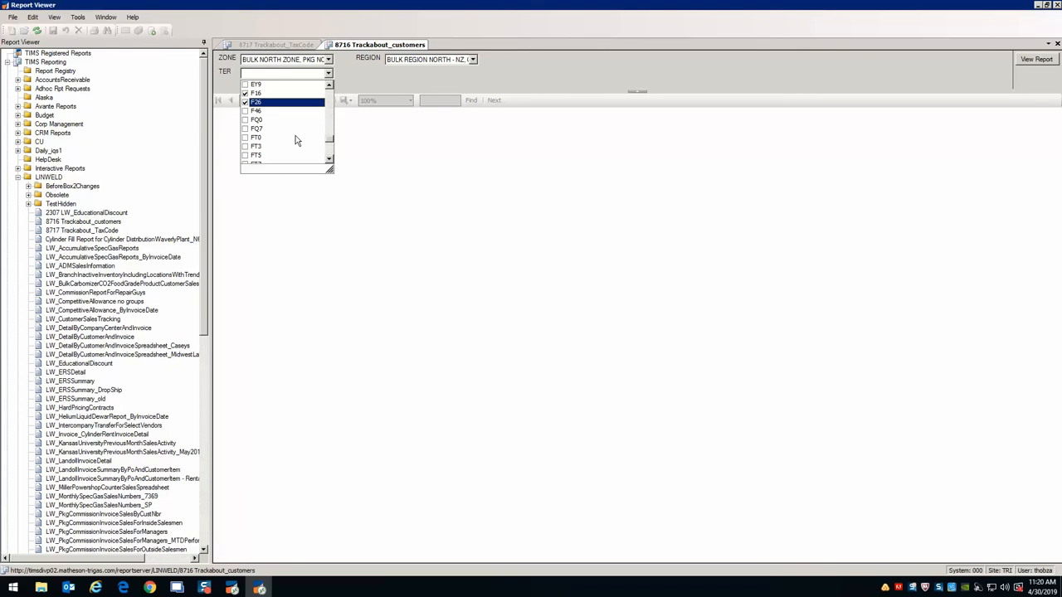
- Add territories N61, N63 and N70 to the TER filter and apply the territory selection
click(328, 159)
click(329, 160)
click(329, 160)
click(330, 160)
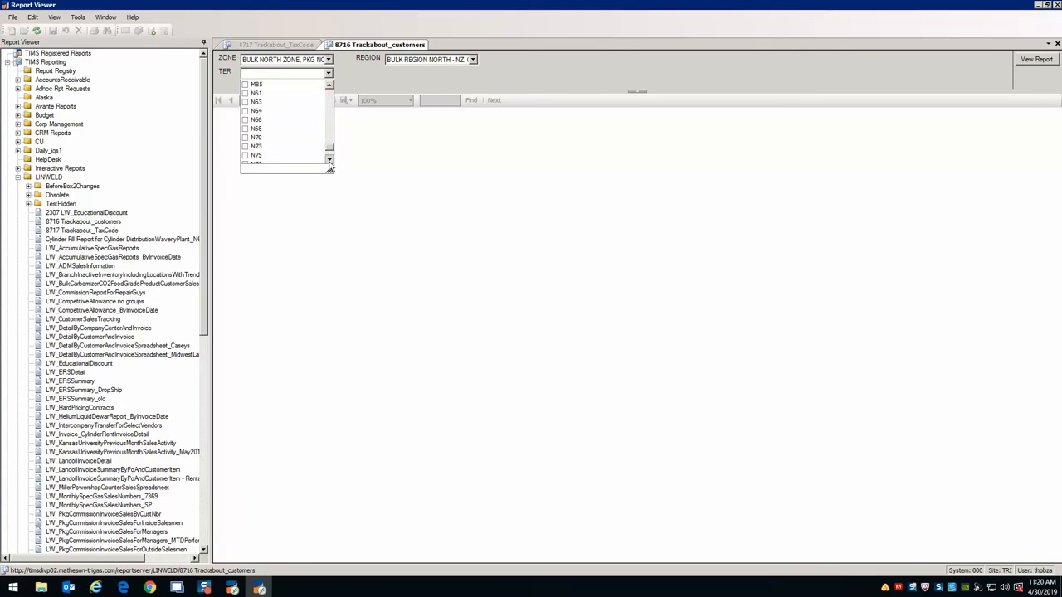
click(248, 103)
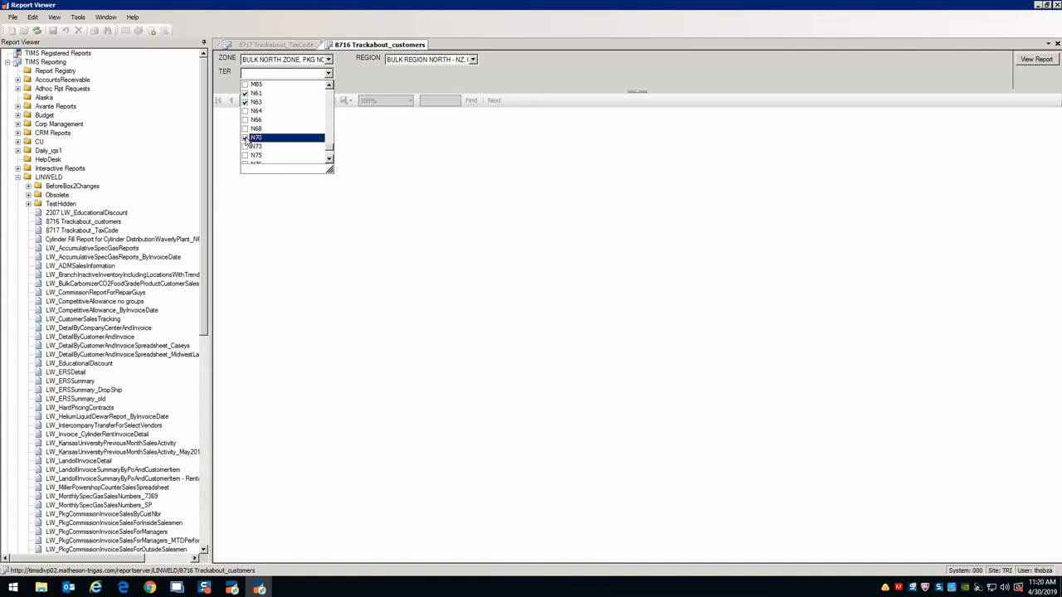
click(453, 207)
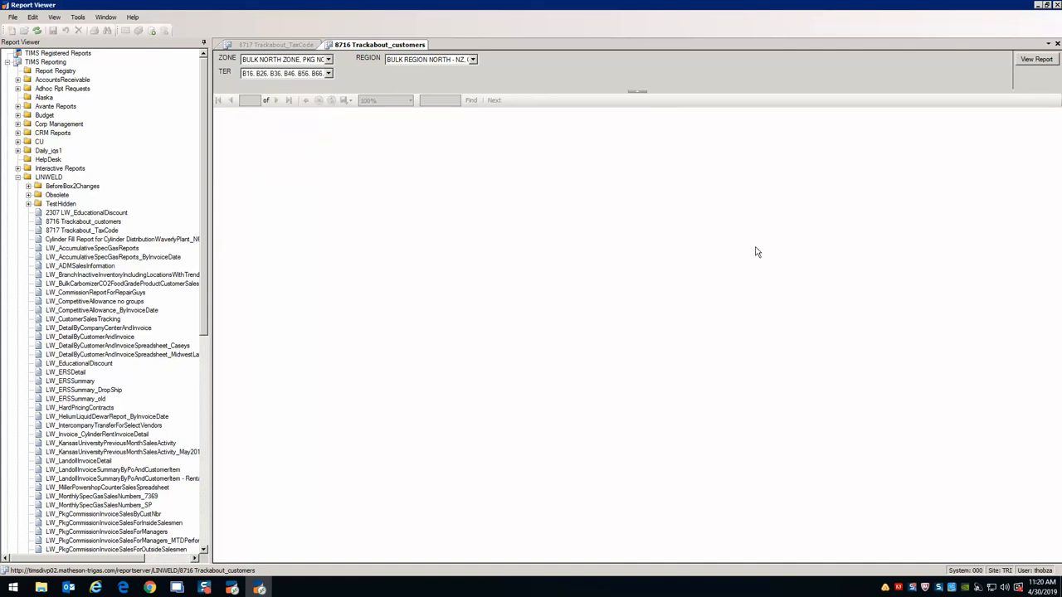
- Run the customers report and export it as a comma-delimited CSV named 8716 Trackabout_customers on the H: drive
click(1049, 62)
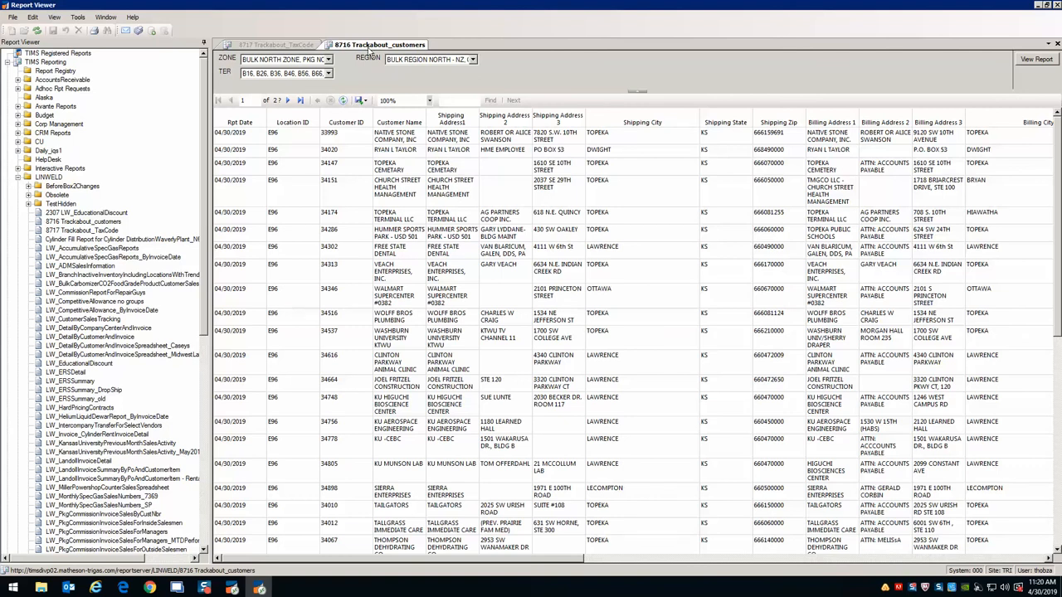
click(364, 101)
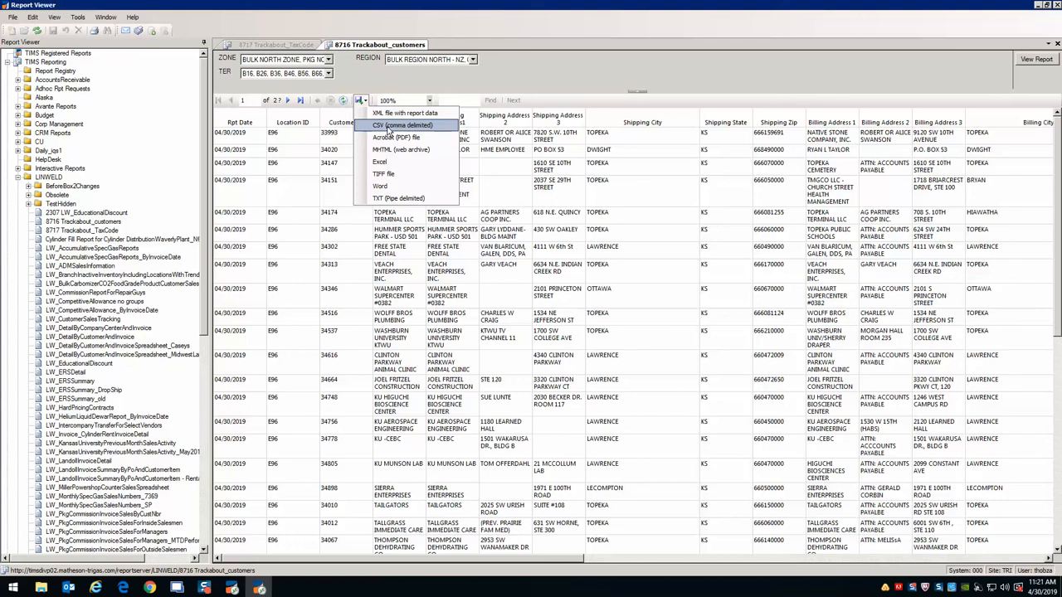
click(388, 126)
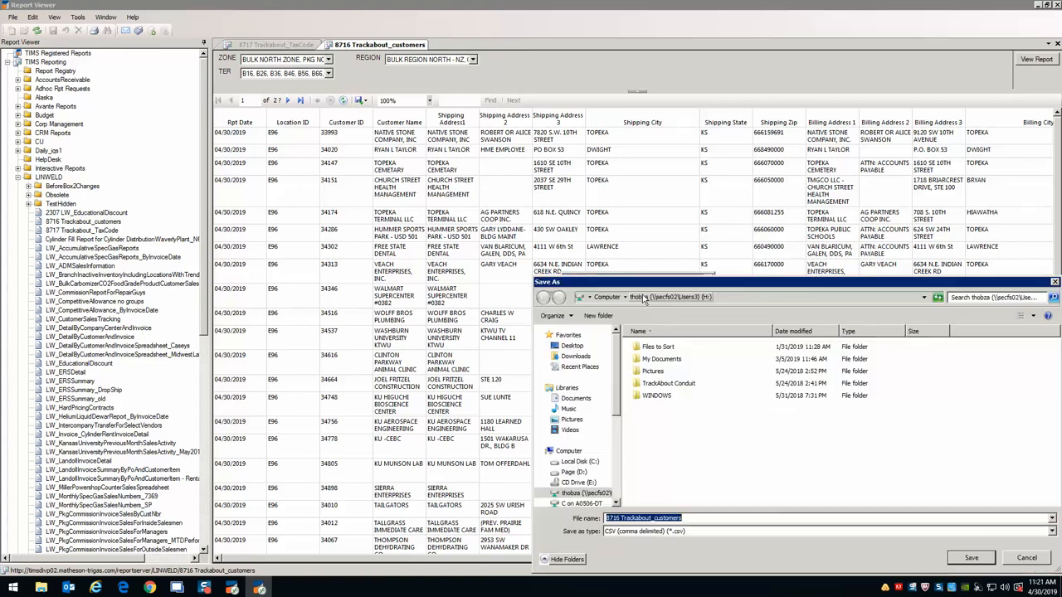
click(984, 563)
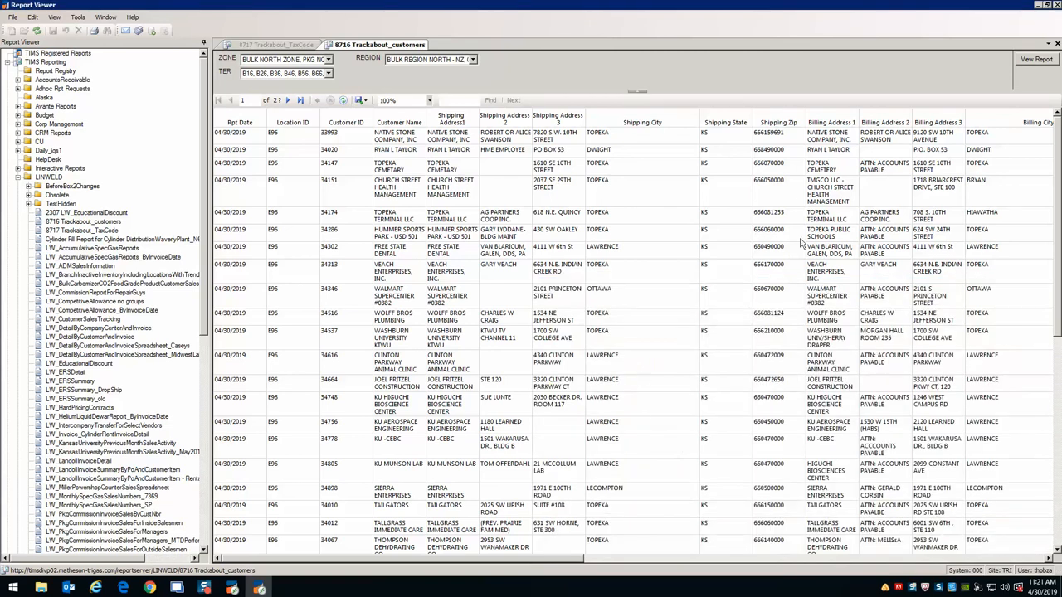
- Close both open reports and the Report Viewer, and minimize the TIMS main window
click(1057, 44)
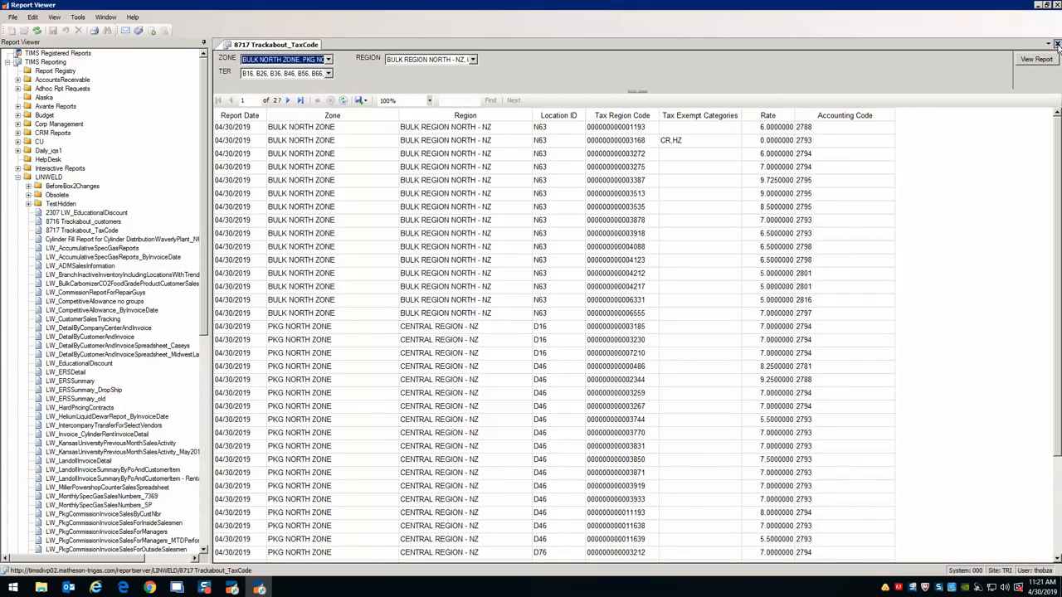
click(1057, 44)
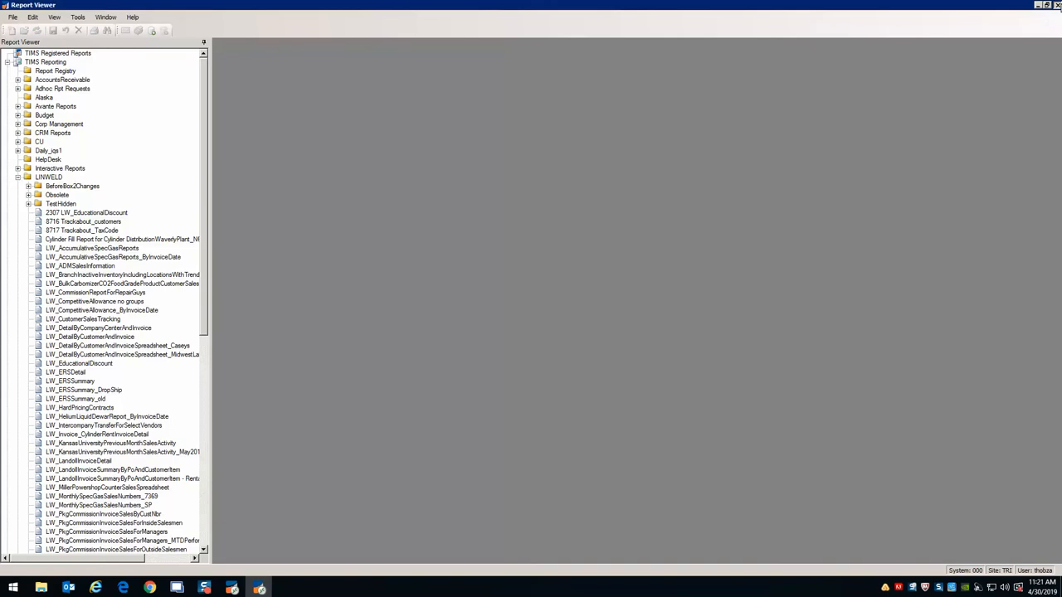
click(1058, 6)
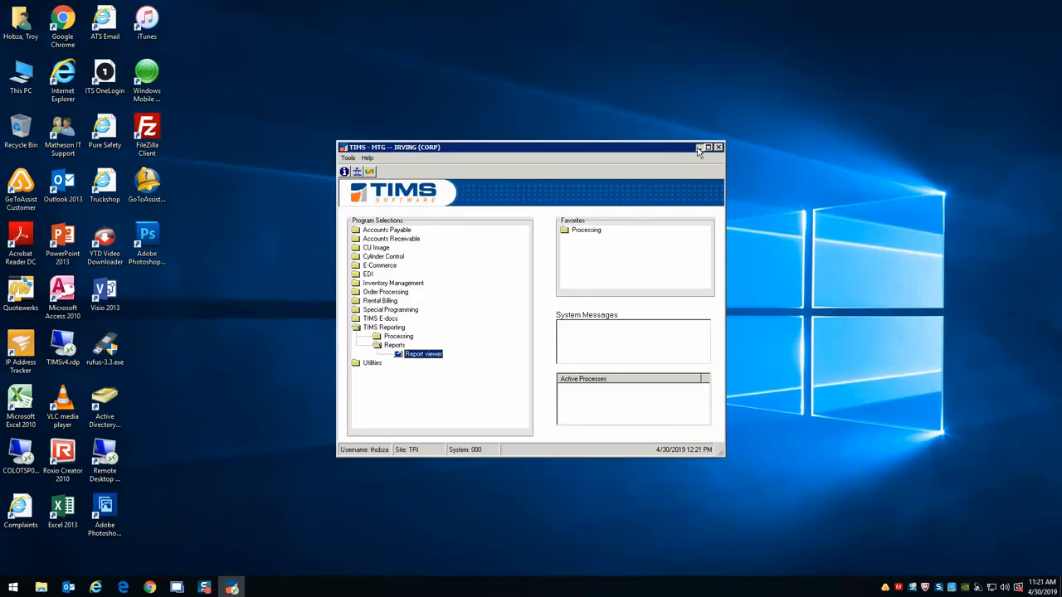
click(699, 148)
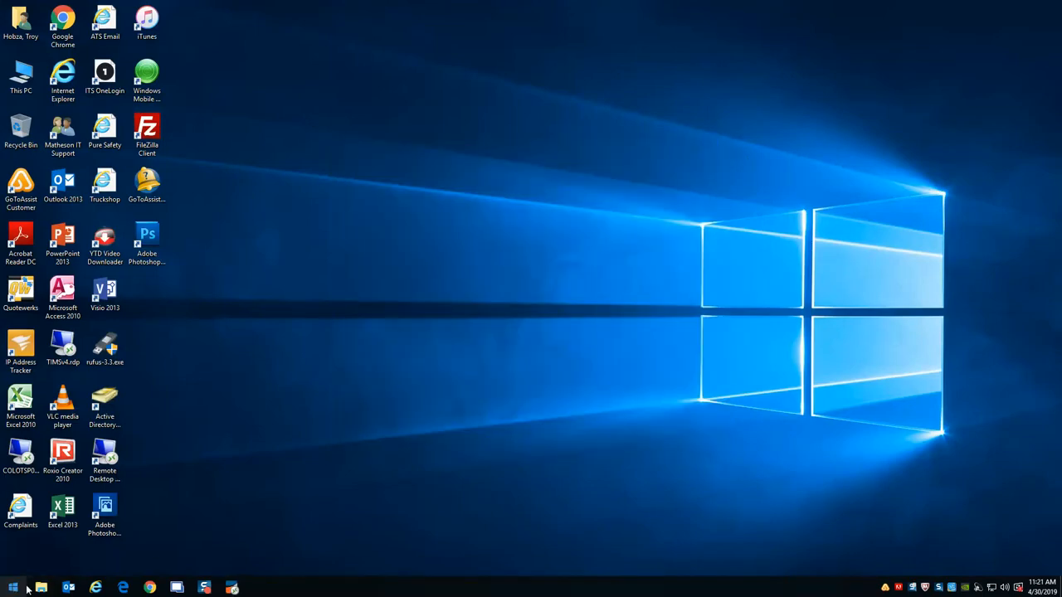
- Open the H: network drive in File Explorer and copy 8717 Trackabout_TaxCode.xls and 8716 Trackabout_customers.csv to the desktop
double_click(24, 79)
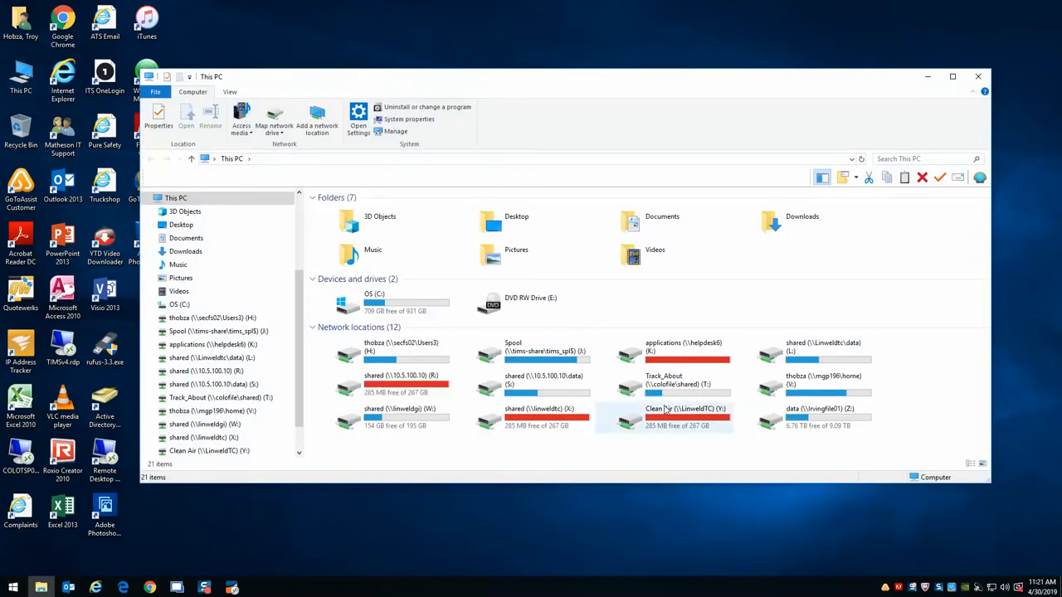
double_click(405, 350)
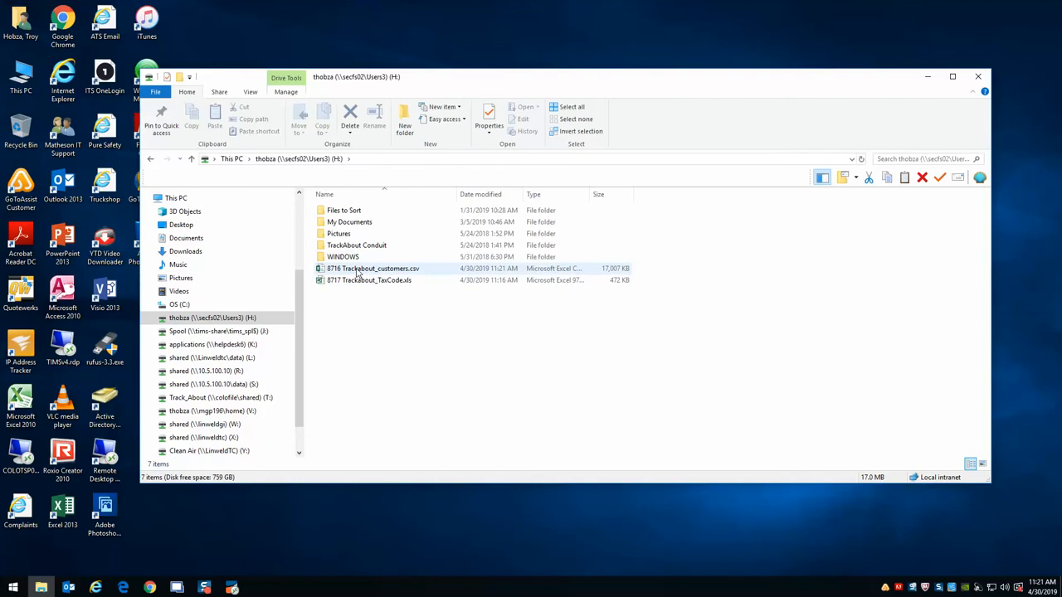
drag(347, 281, 868, 57)
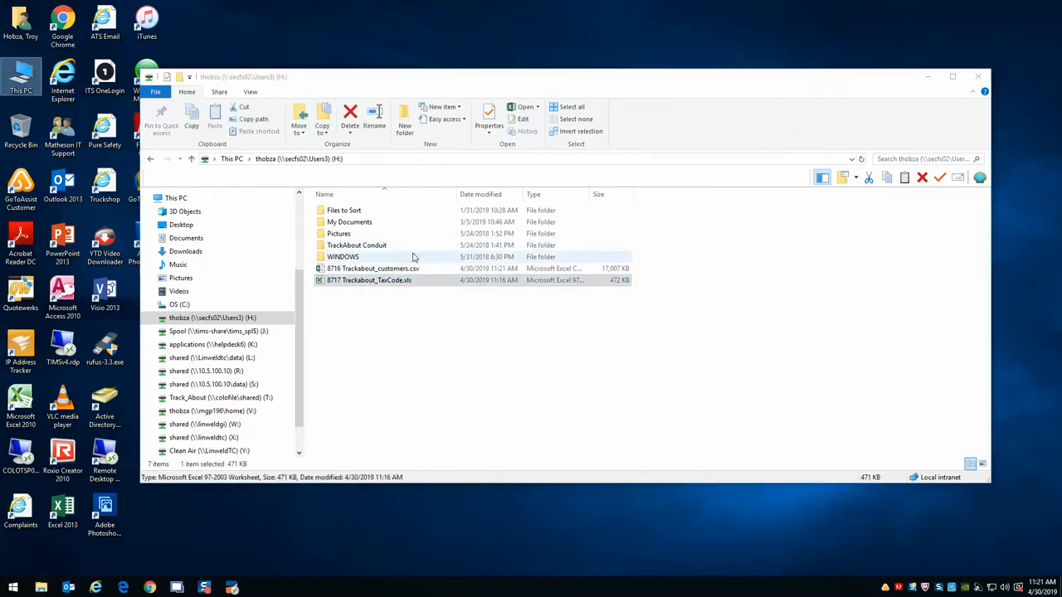
drag(361, 273, 927, 53)
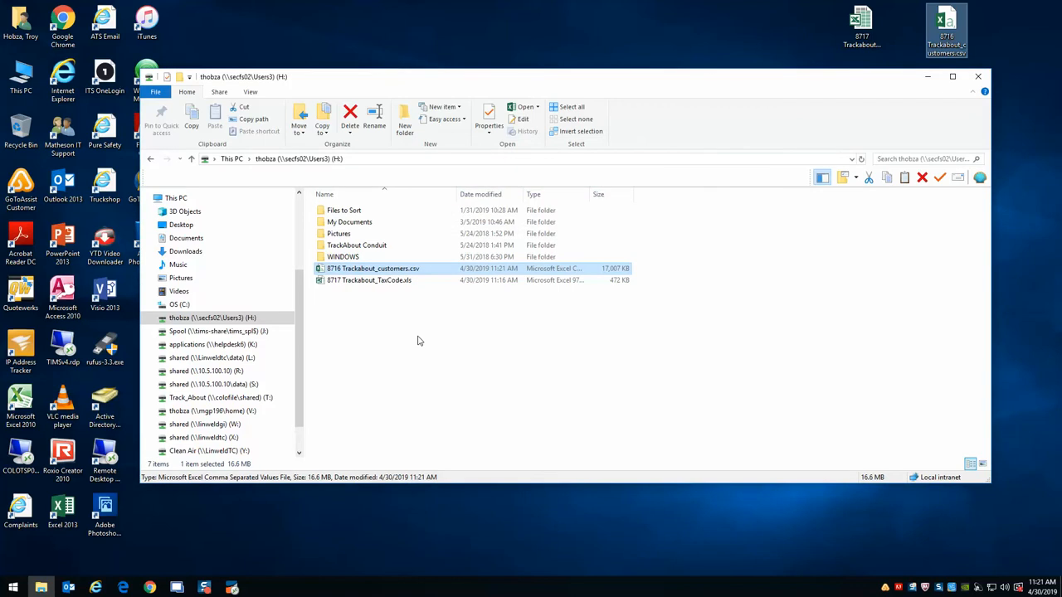
- Permanently delete 8717 Trackabout_TaxCode.xls and 8716 Trackabout_customers.csv from the H: drive and close File Explorer
right_click(375, 283)
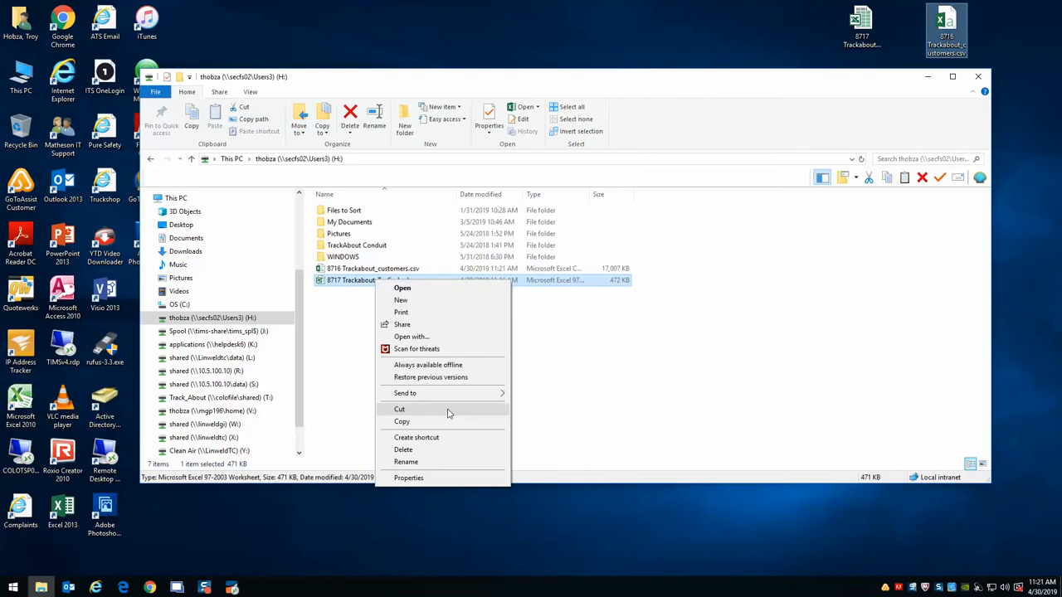
click(405, 453)
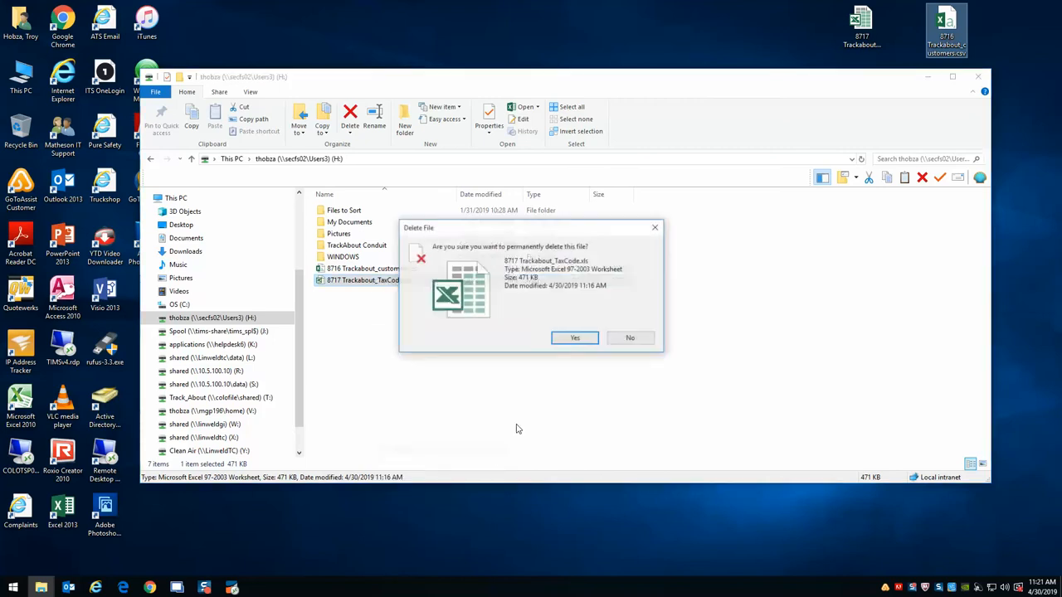
click(575, 337)
right_click(349, 268)
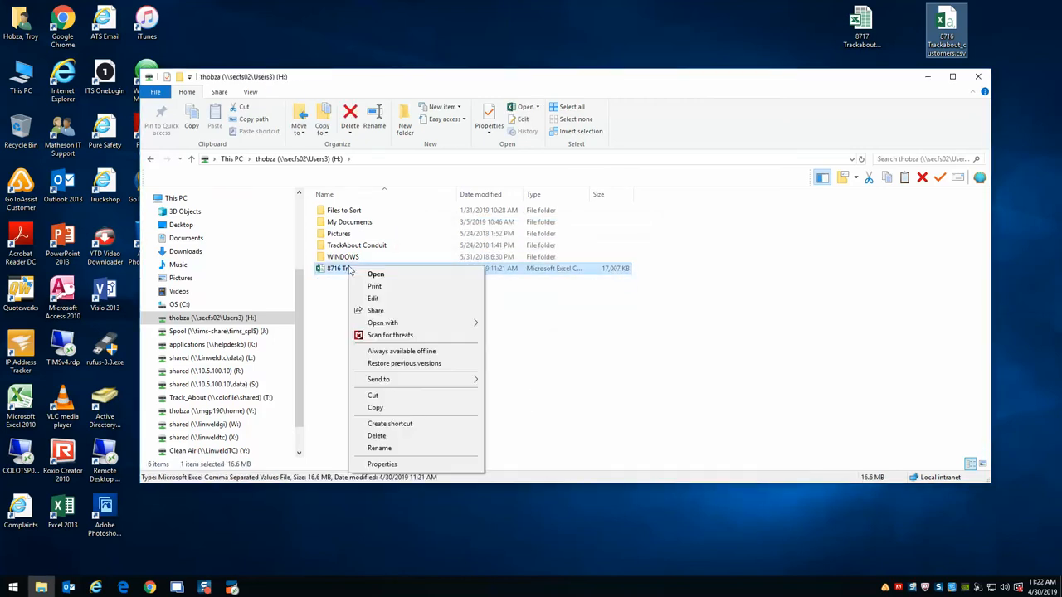
click(377, 436)
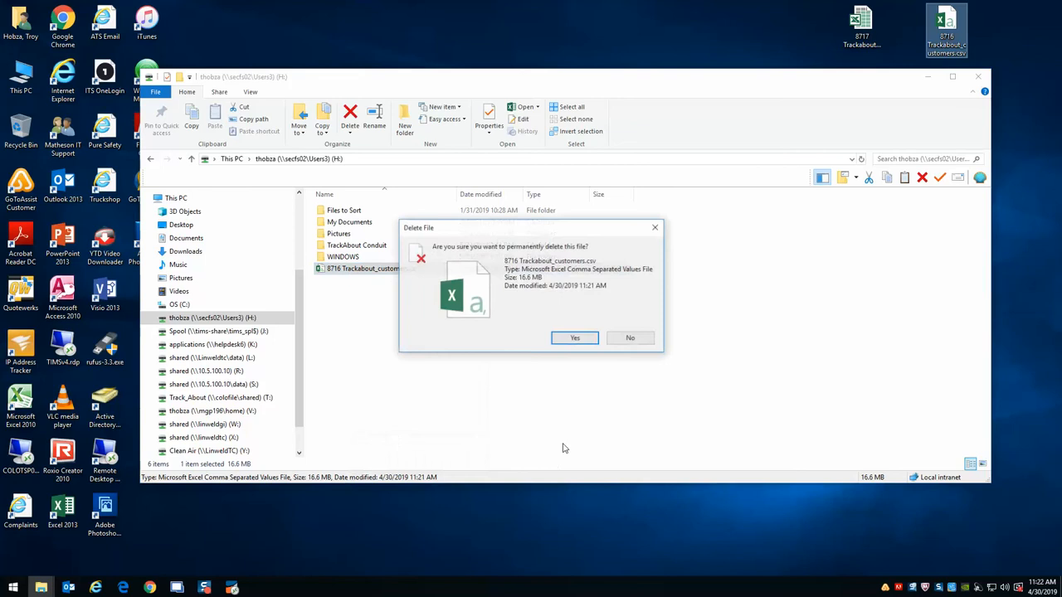
click(580, 339)
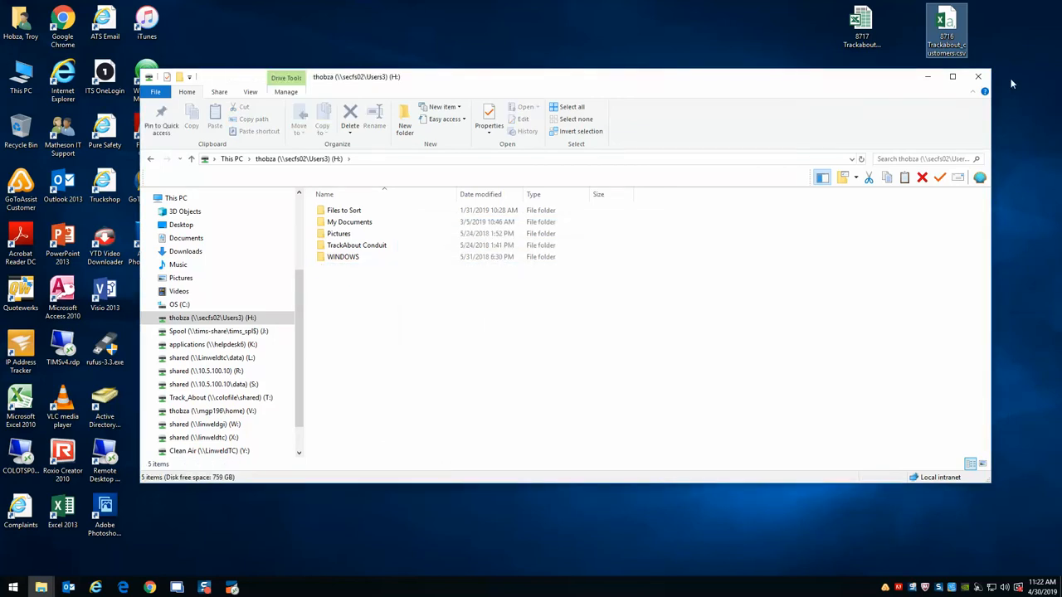
click(979, 77)
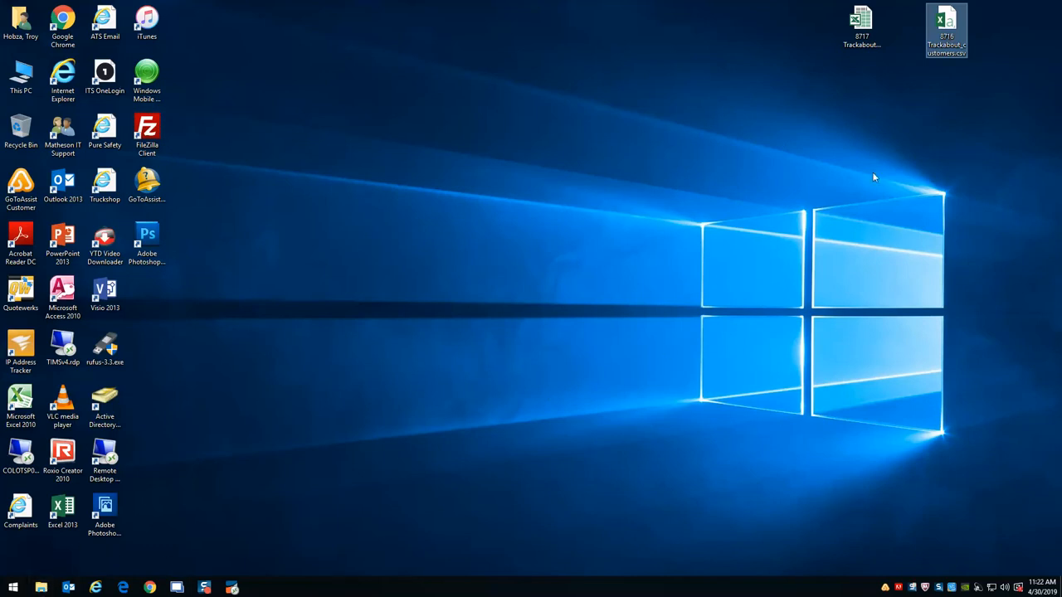
- Open 8717 Trackabout_TaxCode.xls from the desktop in Excel and delete the Report Date, Zone, Region and Location ID columns
click(870, 30)
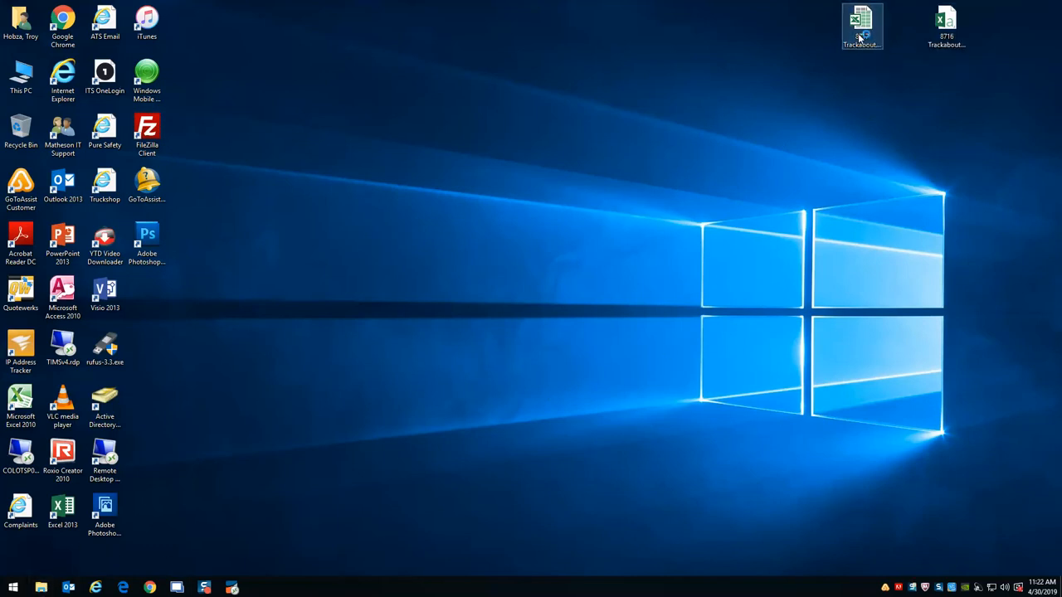
double_click(860, 37)
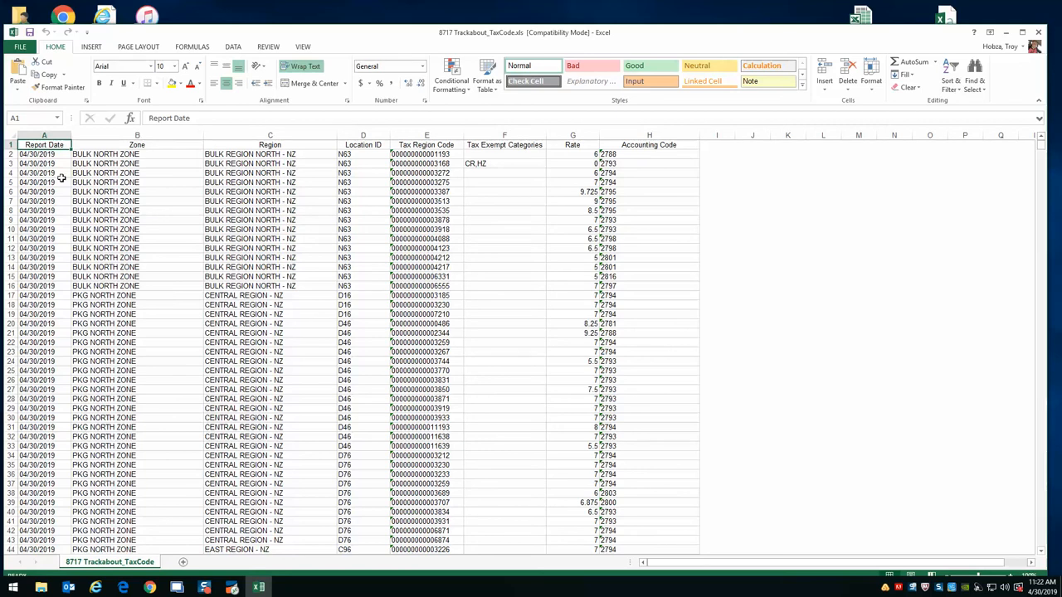
drag(48, 135, 362, 143)
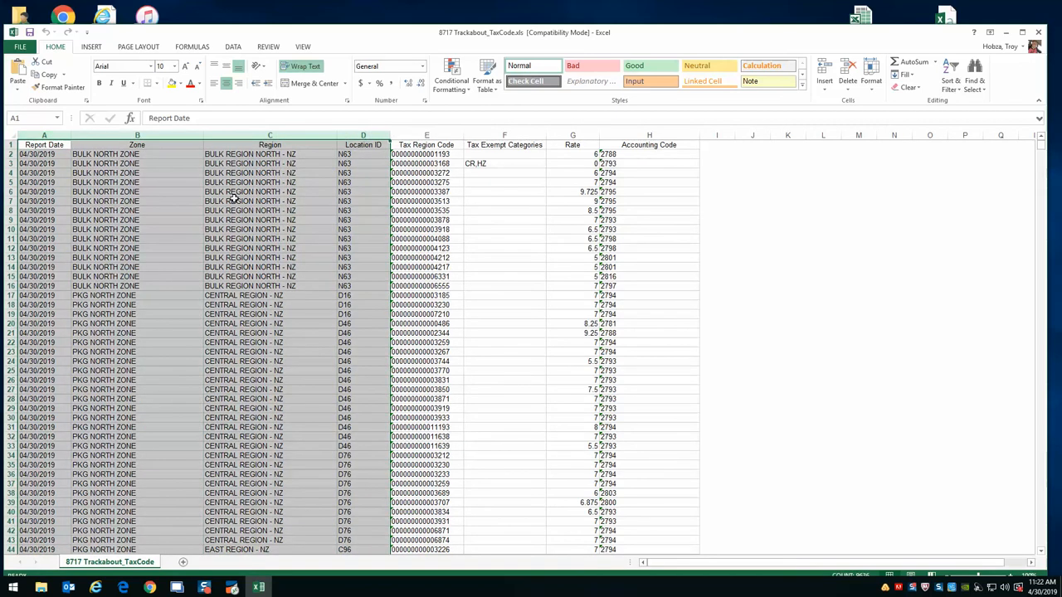
right_click(154, 209)
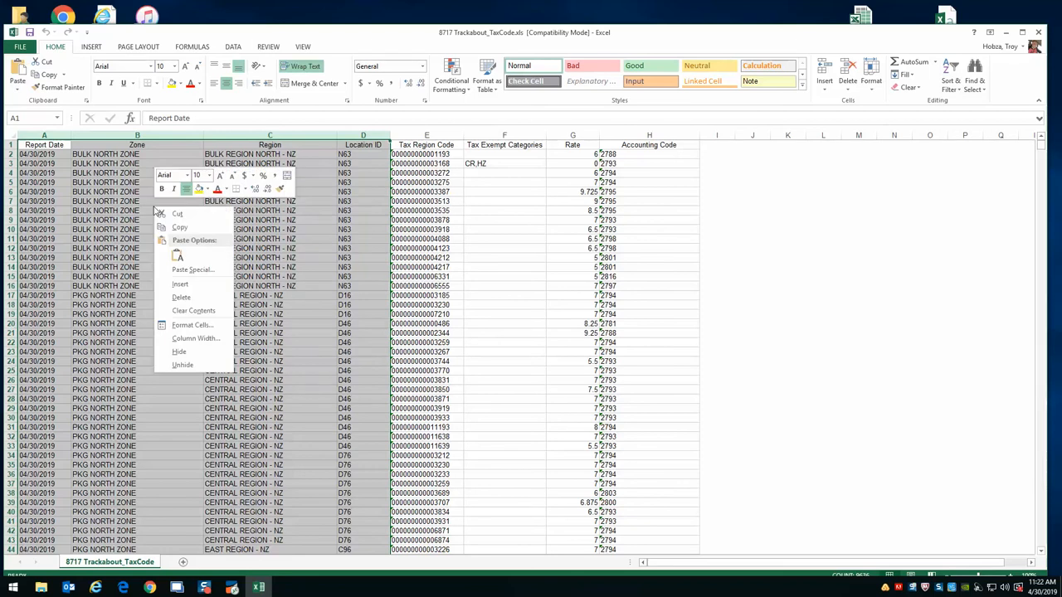
click(181, 297)
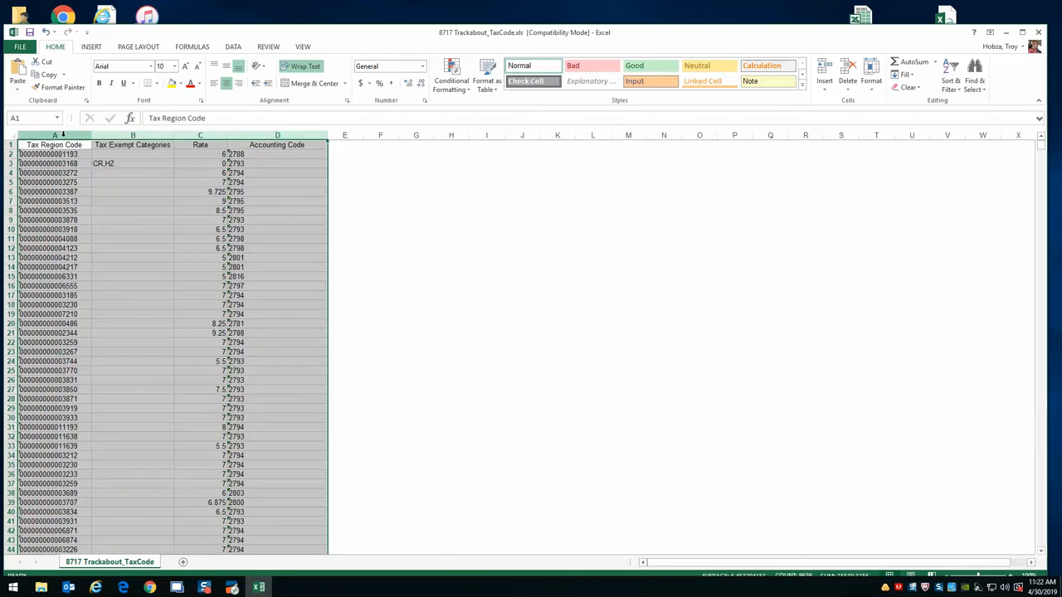
- Delete the header row from the tax code sheet
click(7, 145)
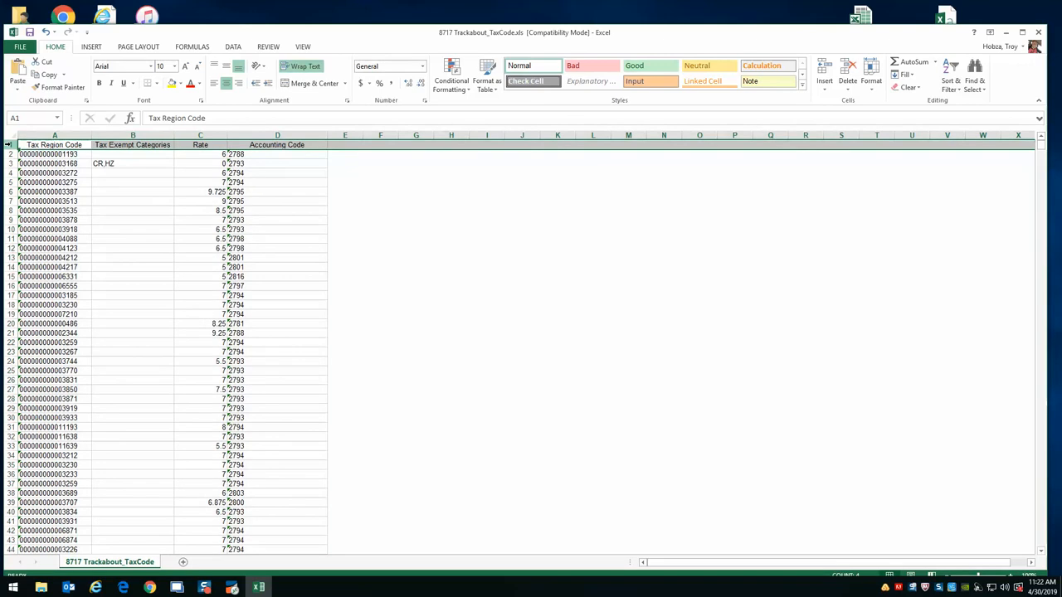
right_click(7, 144)
click(40, 237)
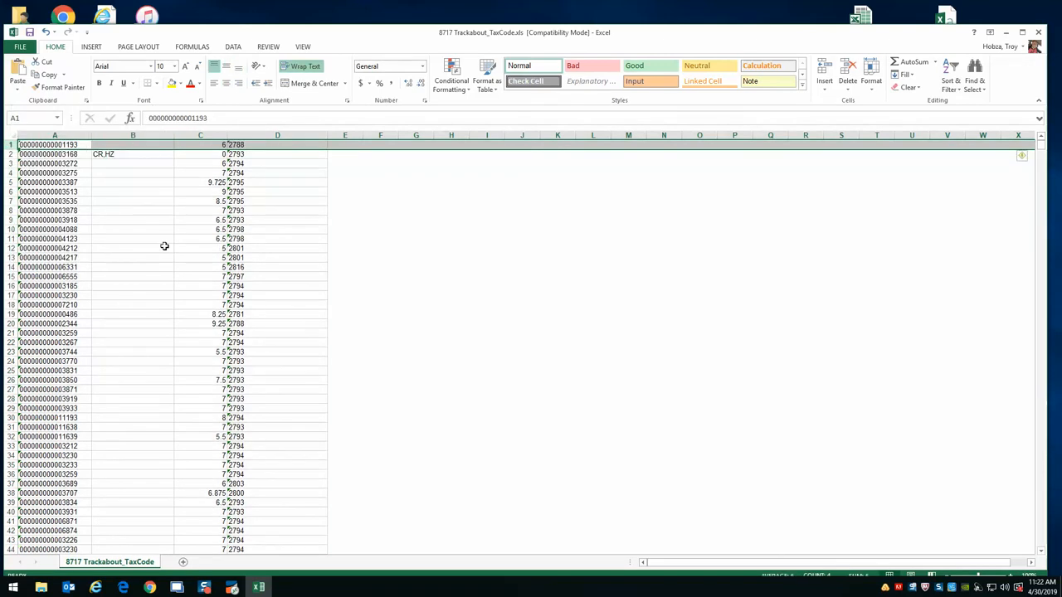
- Format the rate values in column C with three decimal places and narrow columns A to D to fit their contents
click(203, 135)
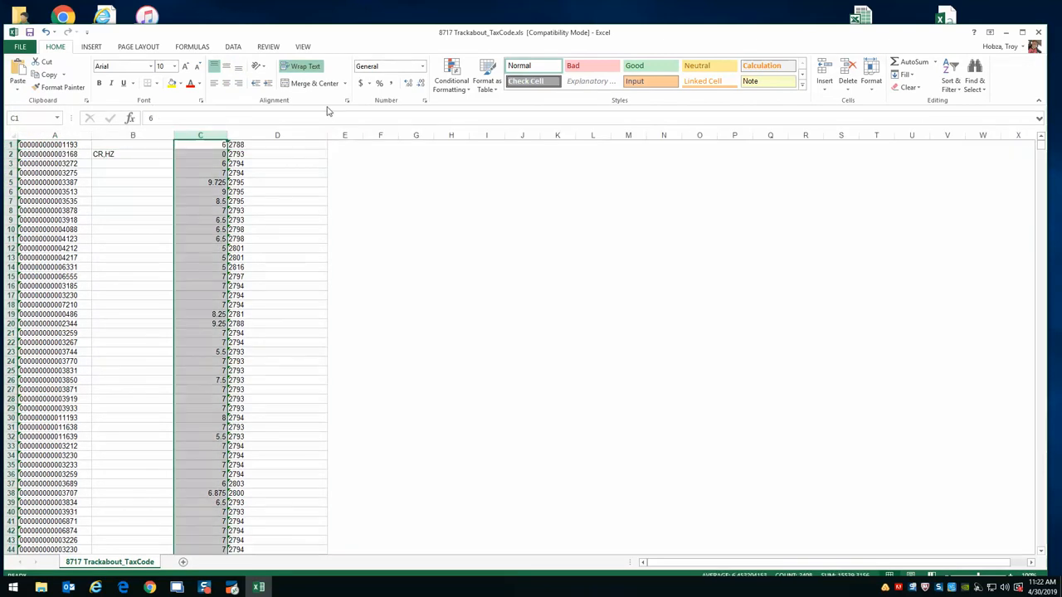
click(407, 84)
click(408, 84)
click(407, 83)
drag(91, 135, 80, 135)
double_click(163, 135)
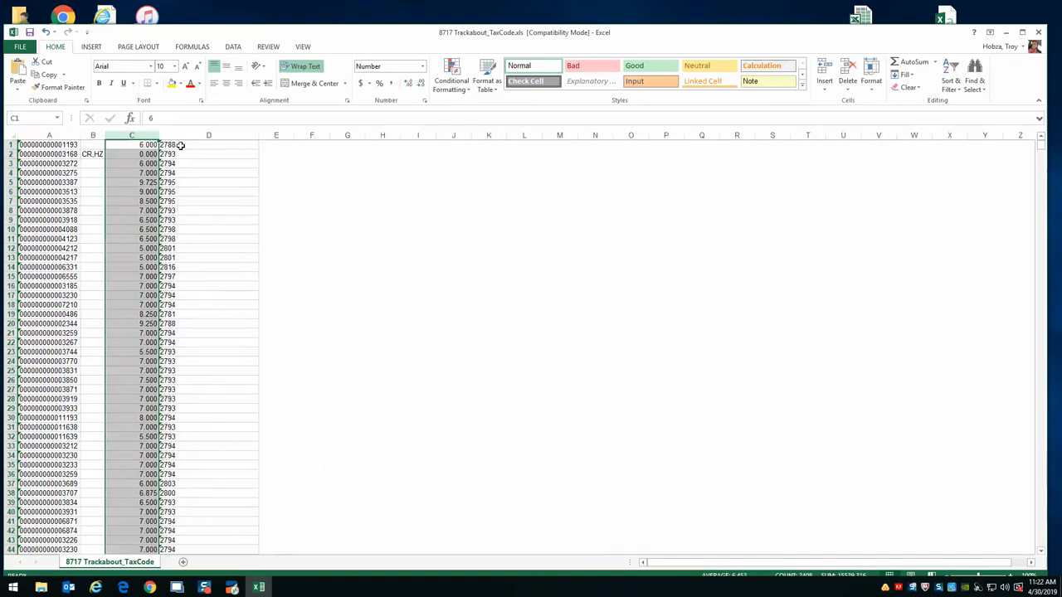
double_click(161, 135)
double_click(231, 135)
click(47, 145)
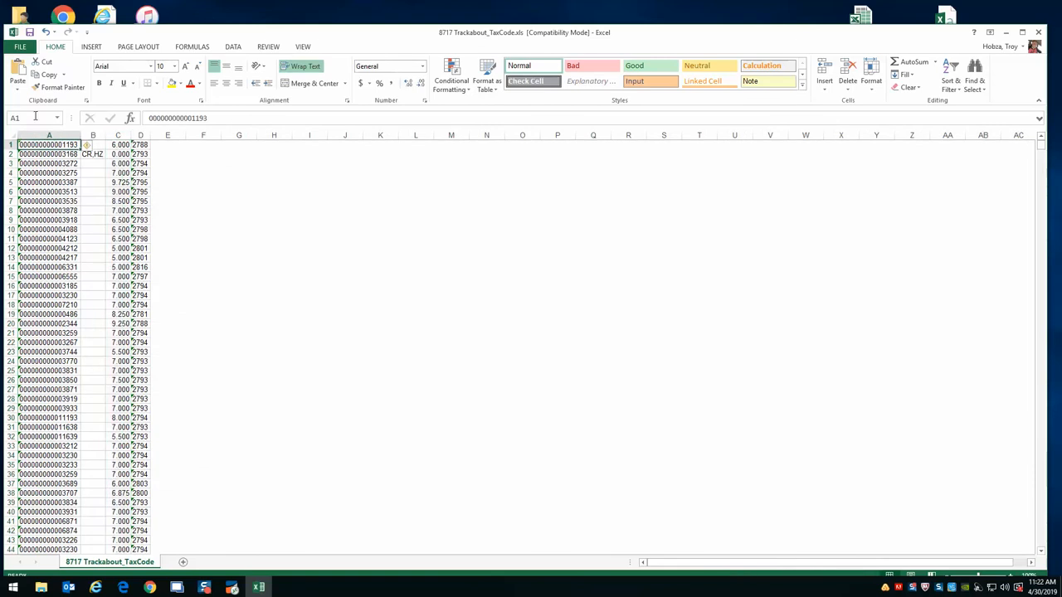
- Save the tax code workbook to the desktop as the Text (Tab delimited) file 8717 Trackabout_TaxCode.txt, keeping that format
click(22, 49)
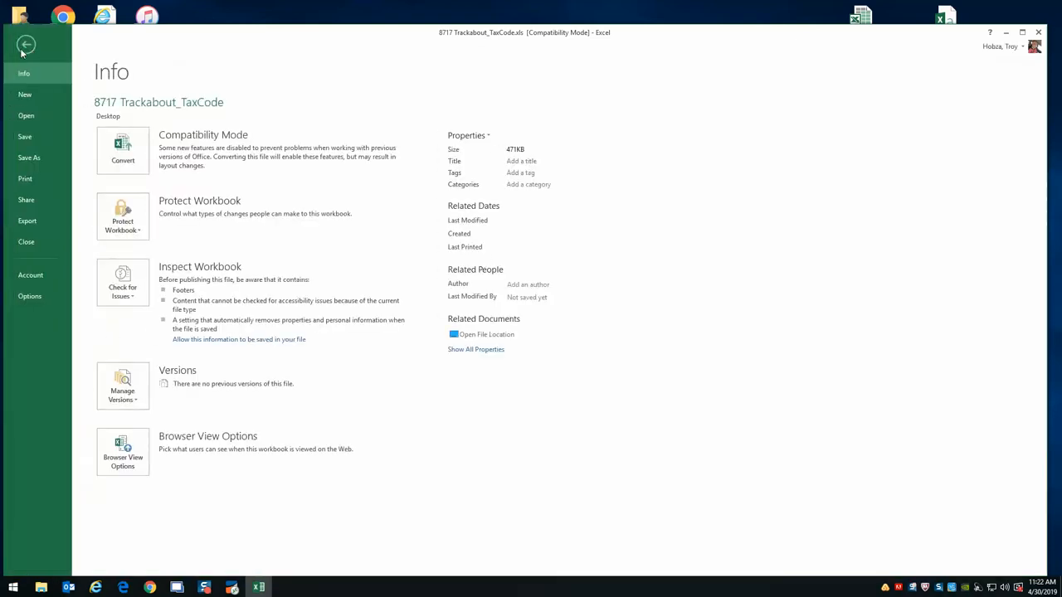
click(21, 158)
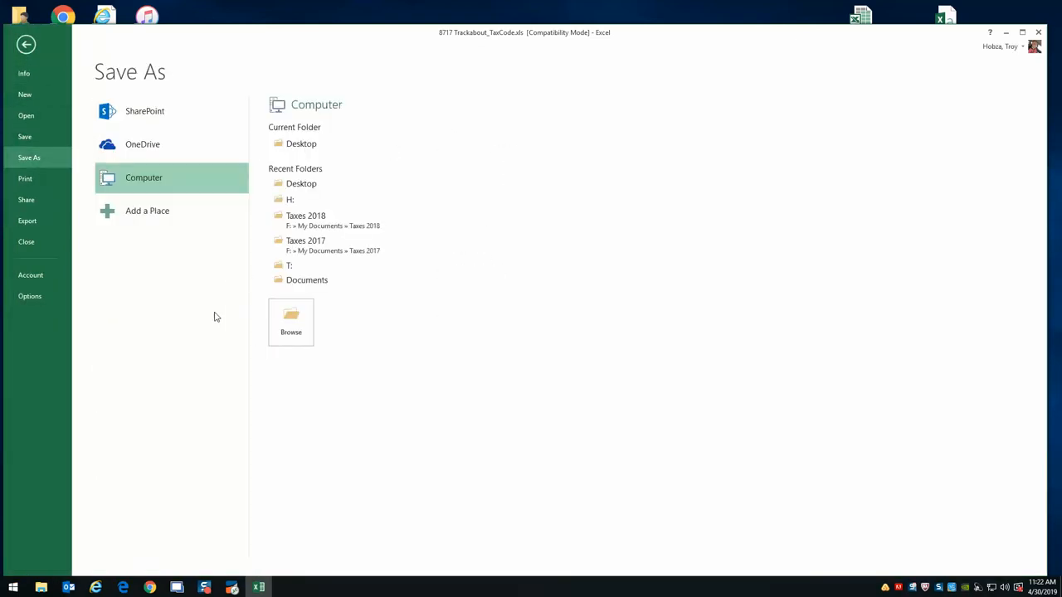
click(308, 145)
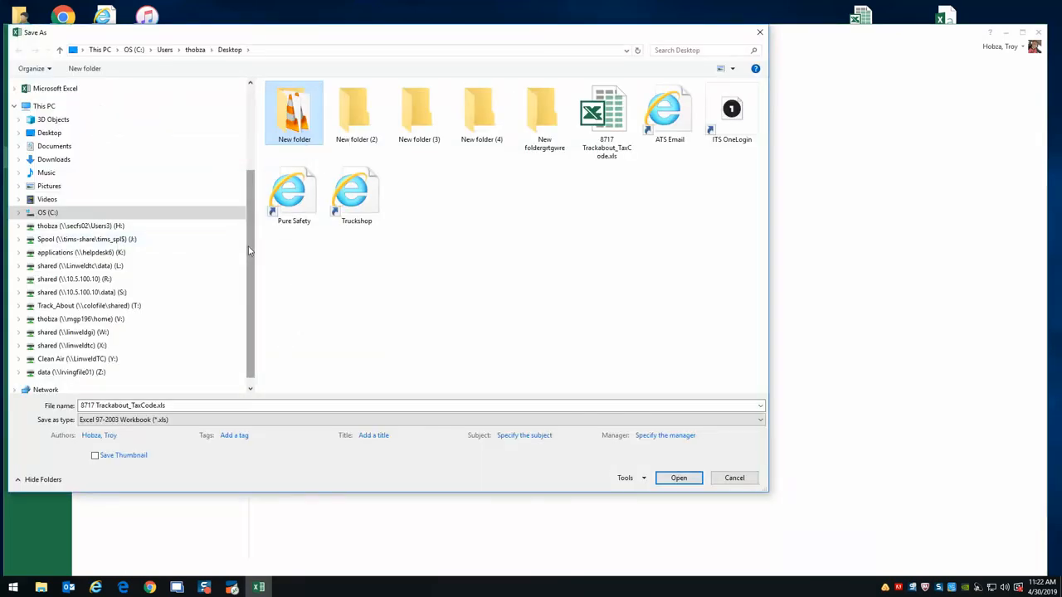
scroll(160, 113, up, 3)
click(60, 108)
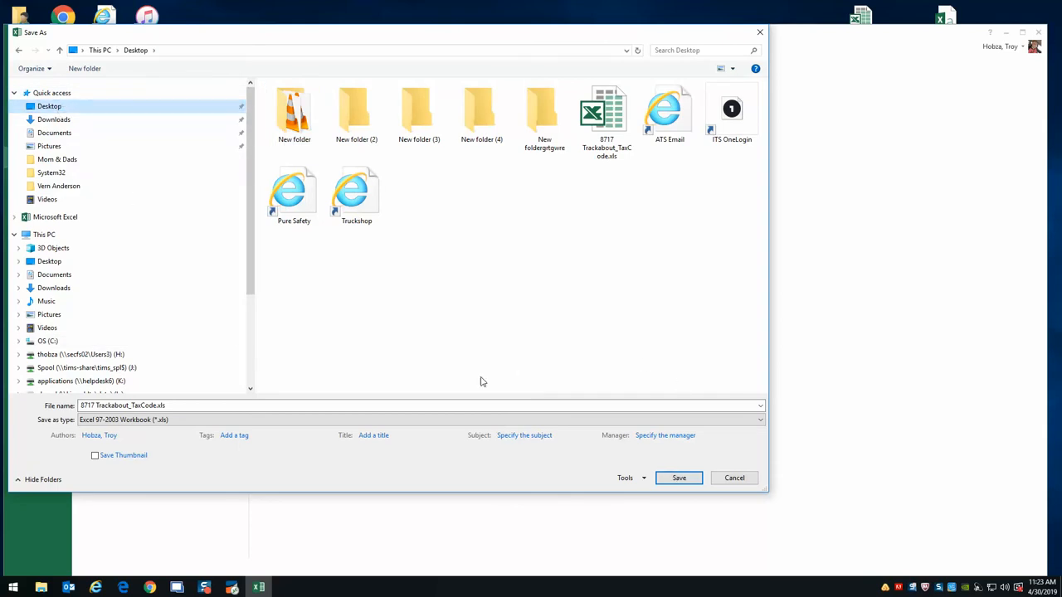
click(187, 405)
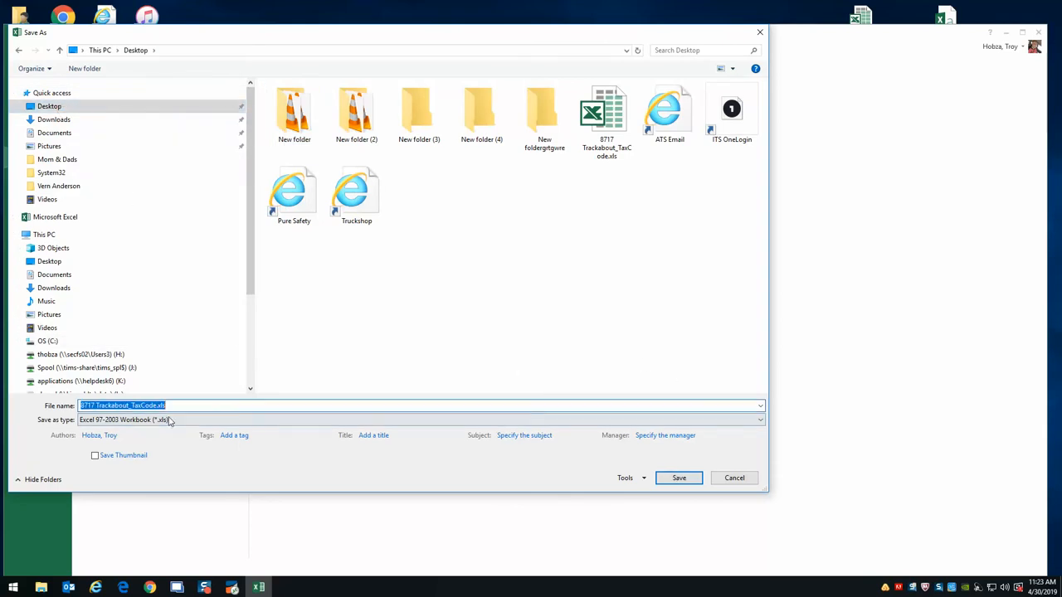
click(177, 420)
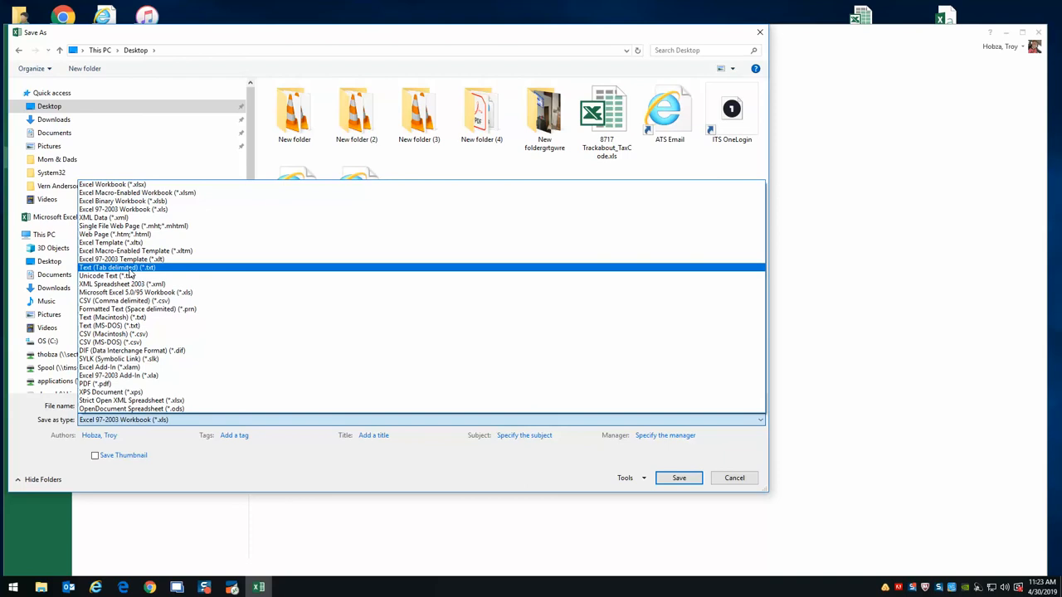
click(130, 270)
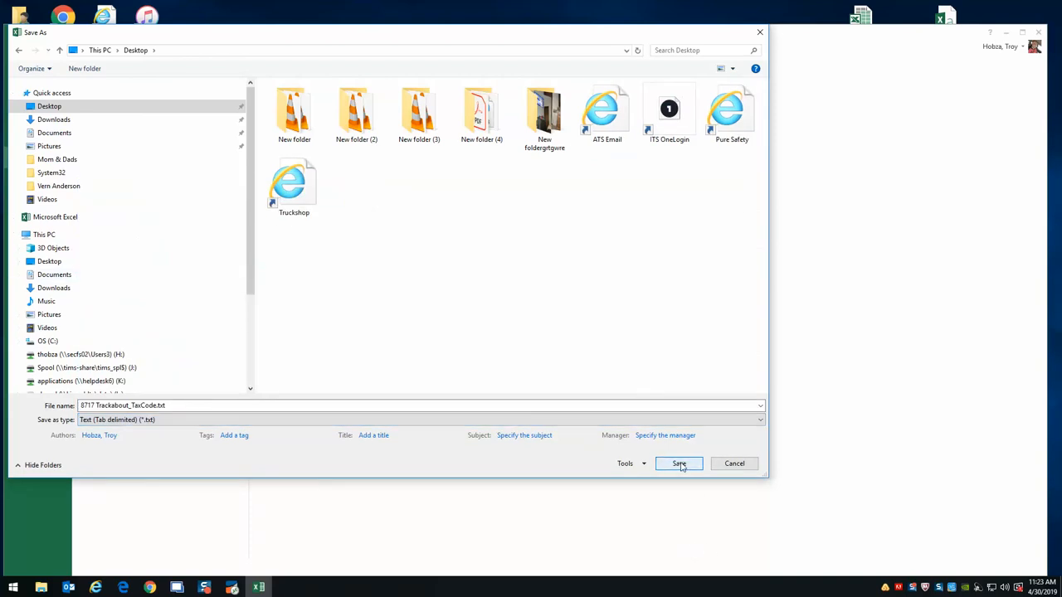
click(681, 465)
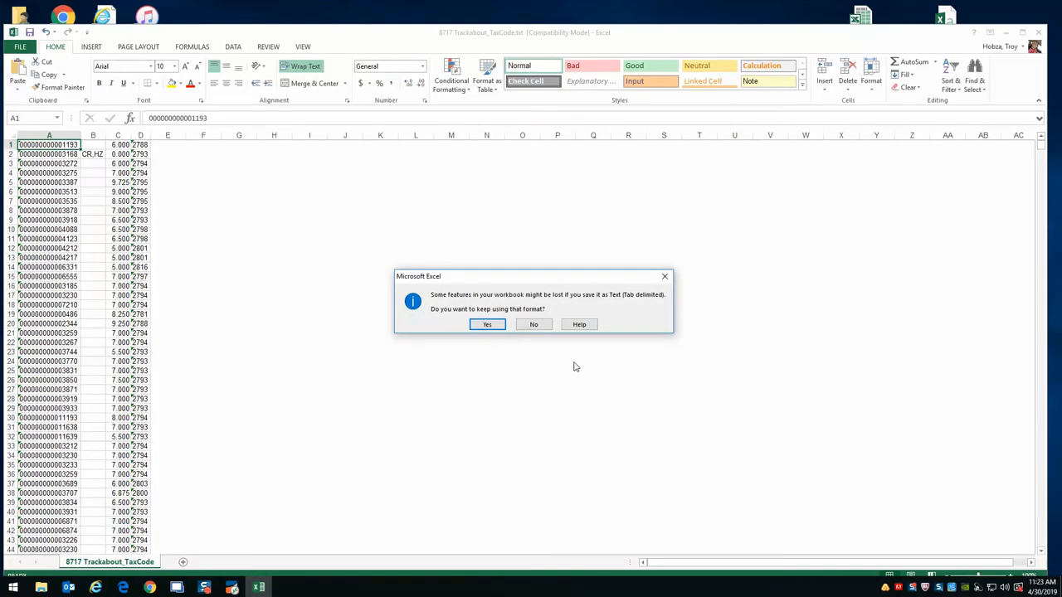
click(487, 325)
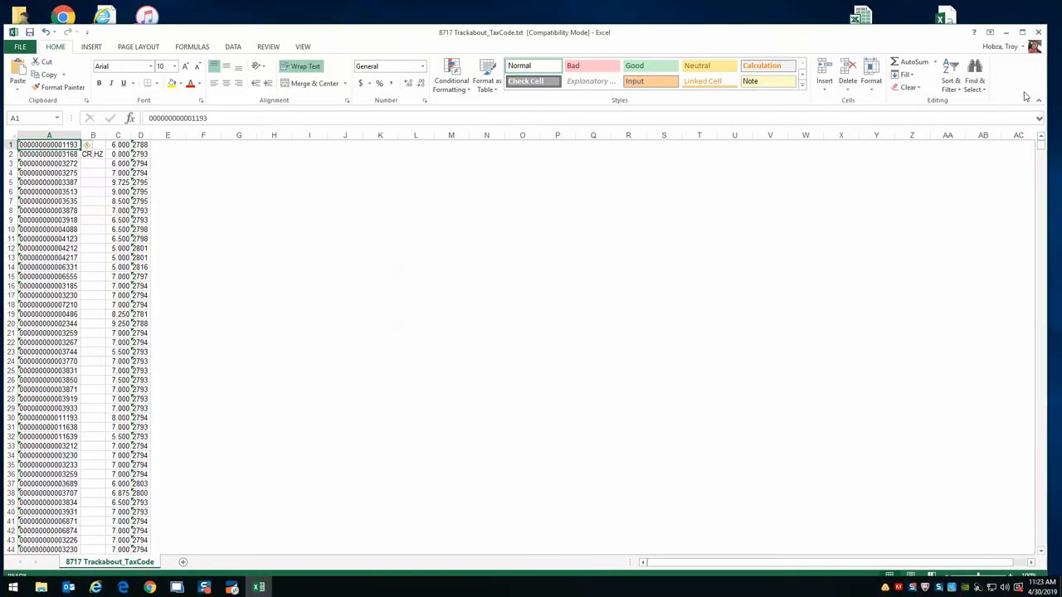
- Close the tax code workbook without saving again and move 8717 Trackabout_TaxCode.txt near the other Trackabout files on the desktop
click(1039, 32)
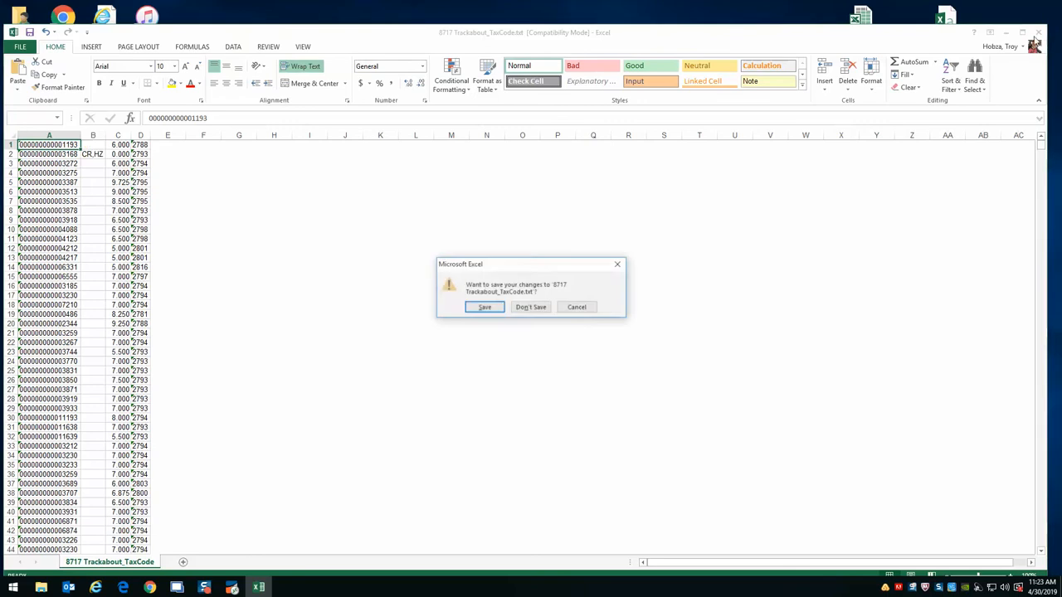
click(529, 307)
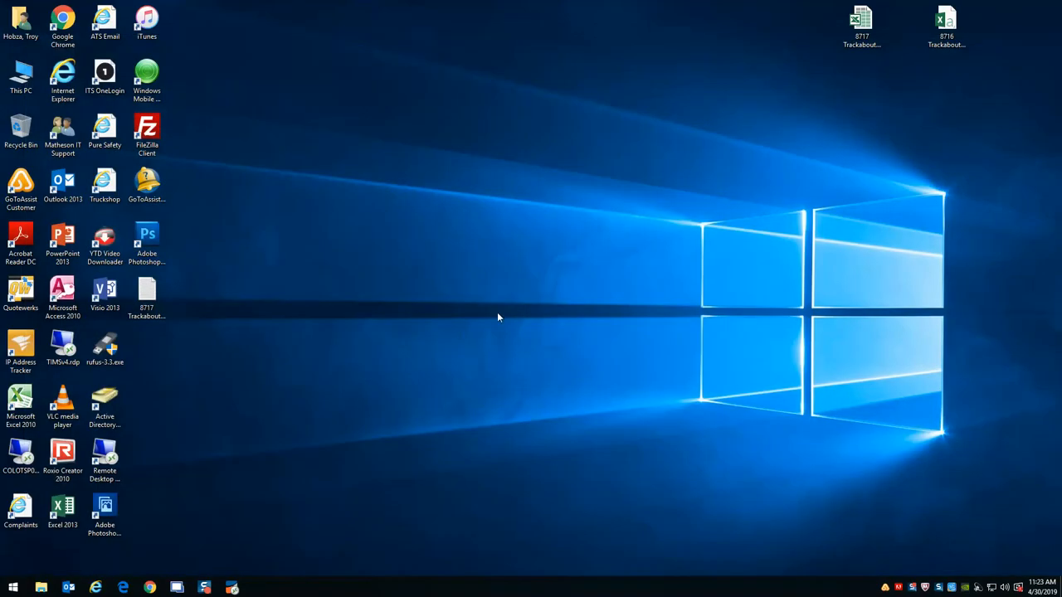
drag(152, 289, 682, 236)
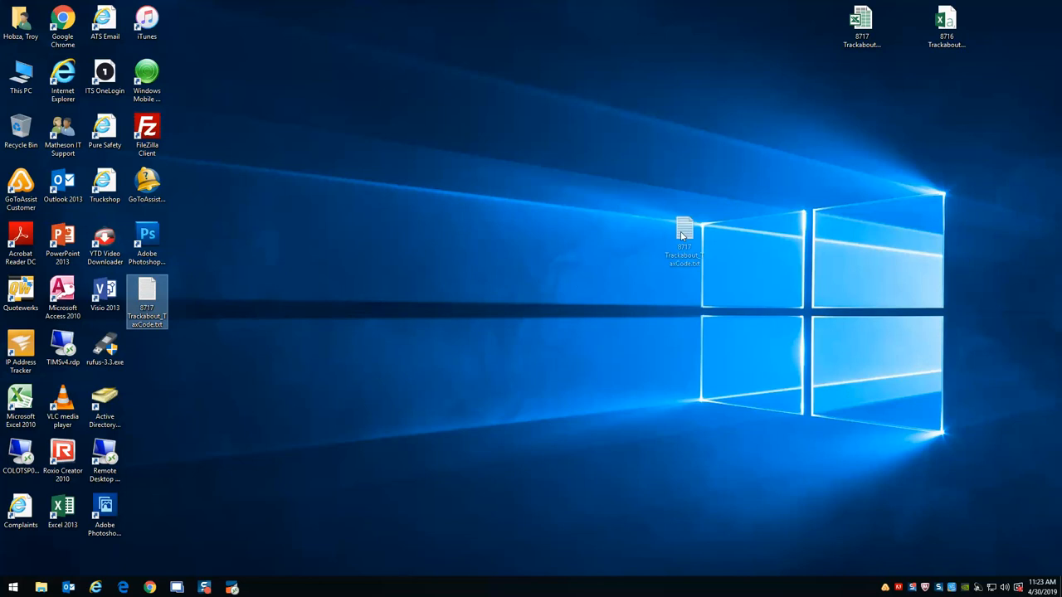
drag(682, 236, 709, 28)
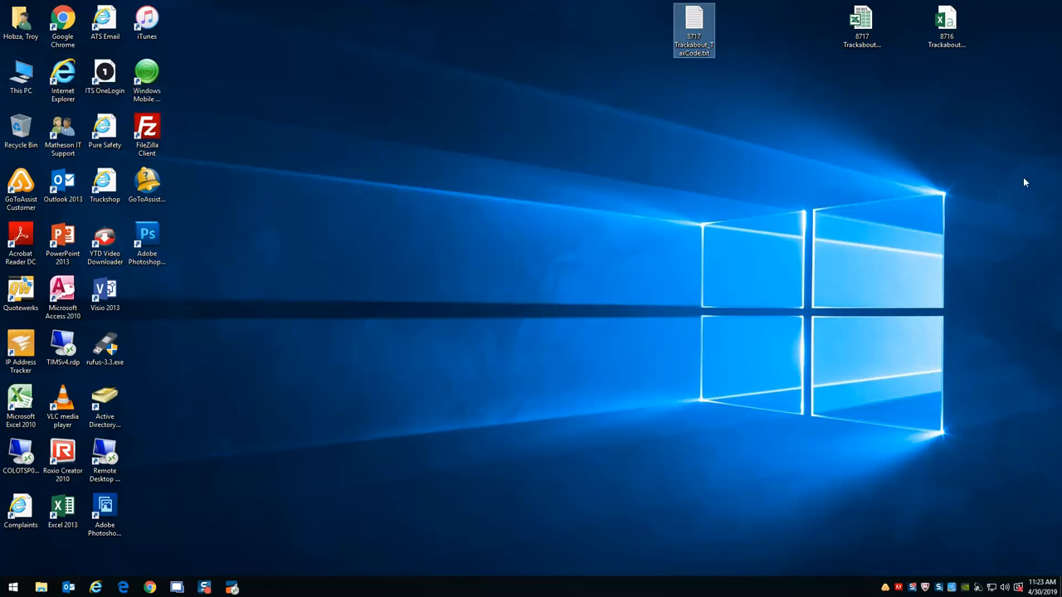
- Open 8716 Trackabout_customers.csv from the desktop and fit the Rpt_Date column's width to its contents
double_click(953, 25)
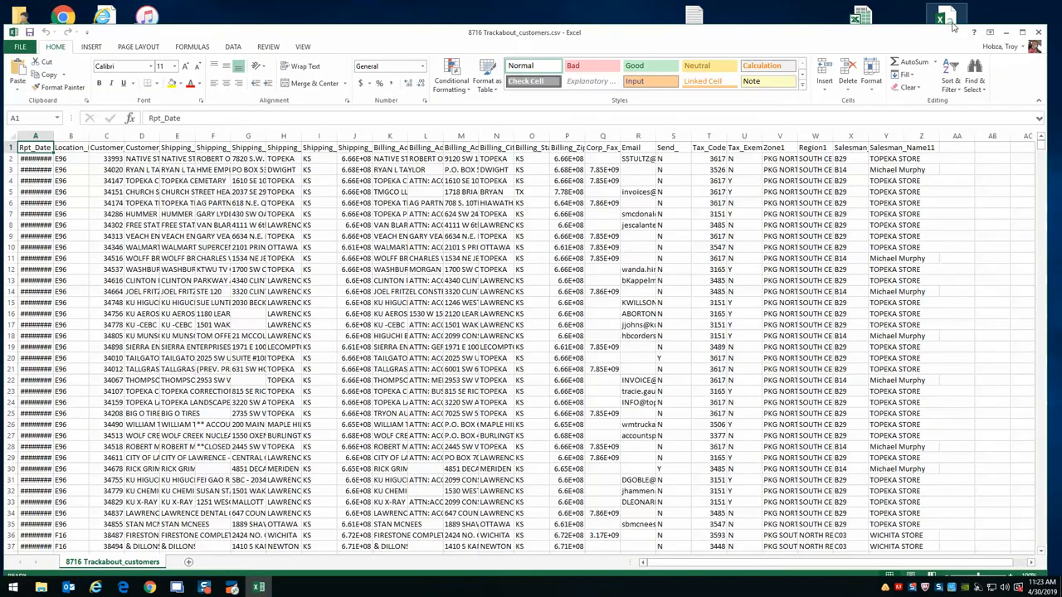
double_click(53, 135)
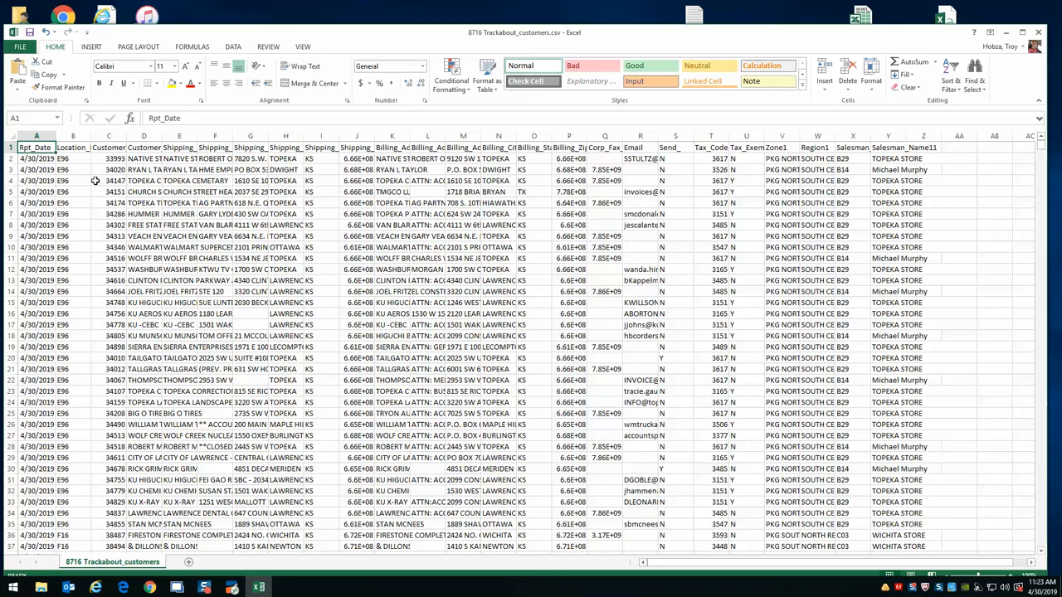
- Try deleting the Rpt_Date column from the customers sheet and undo the deletion
click(42, 135)
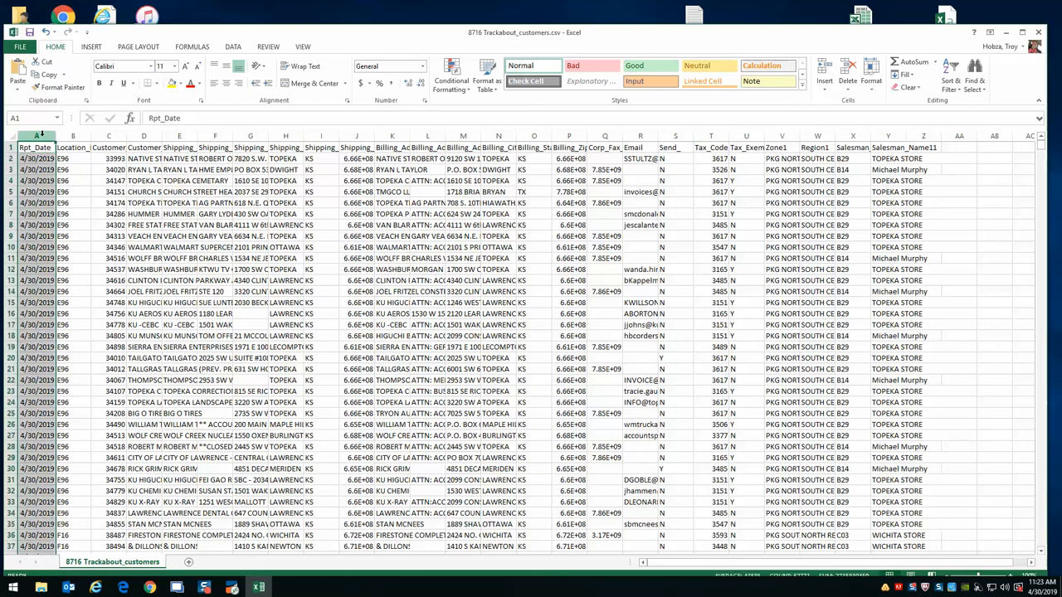
right_click(41, 135)
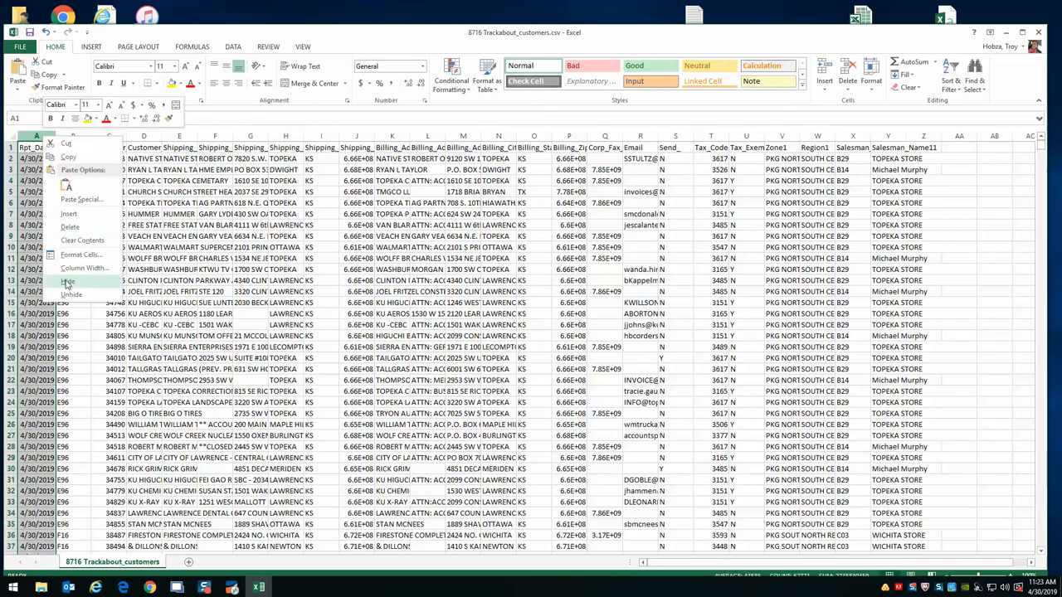
click(70, 227)
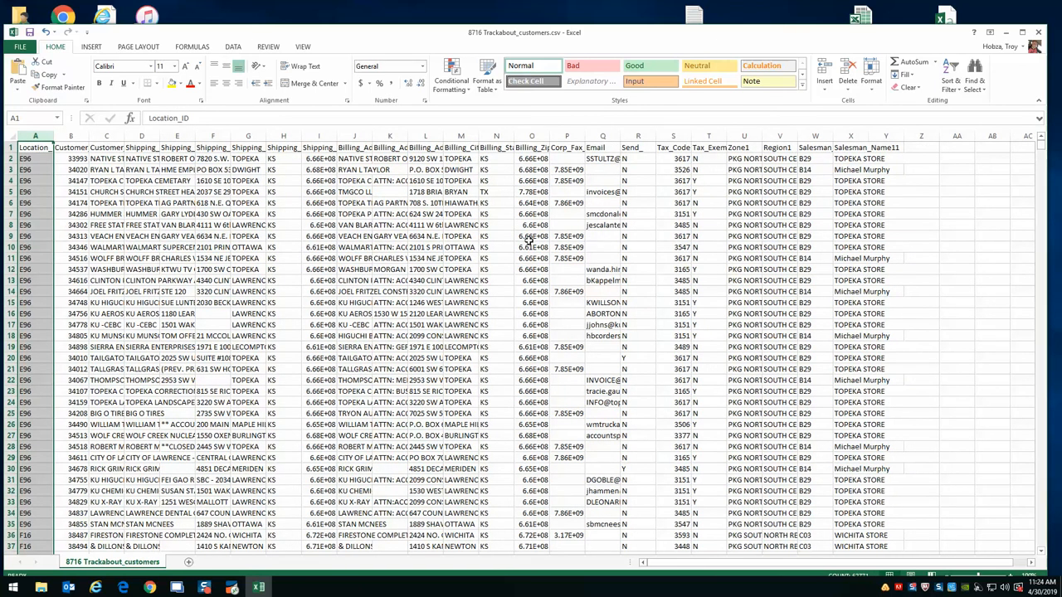
click(47, 32)
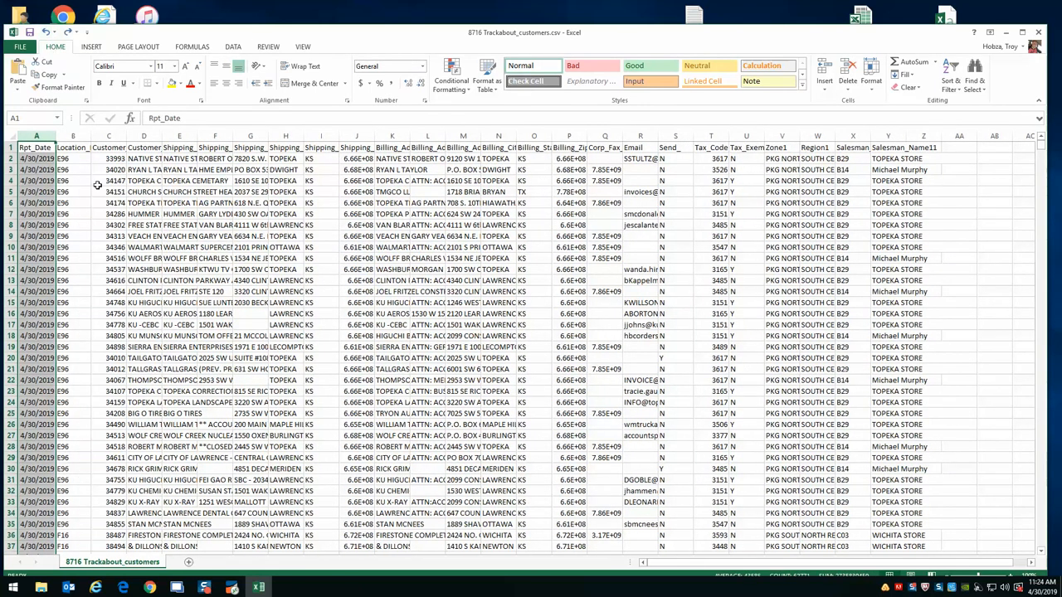
- Delete the Rpt_Date column and the trailing columns from Zone1 through Salesman_Name11 from the customers sheet
right_click(46, 130)
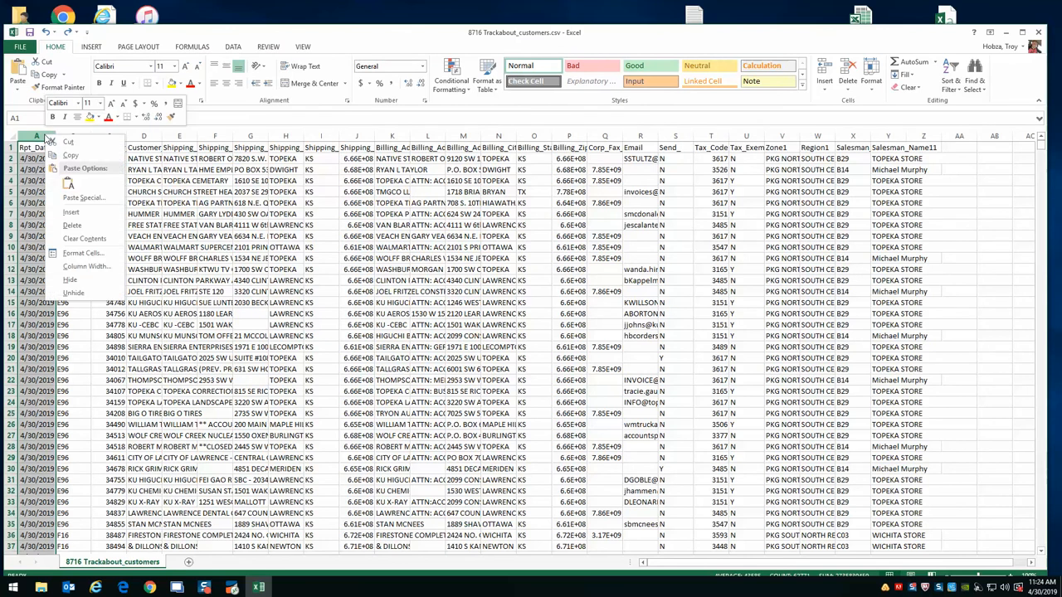
click(72, 226)
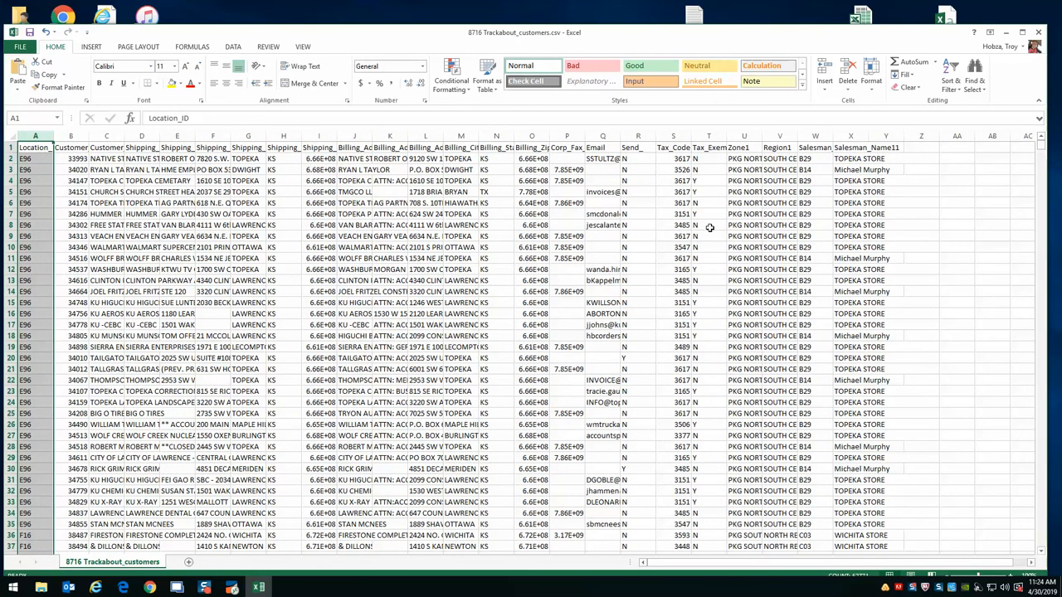
drag(755, 133, 863, 153)
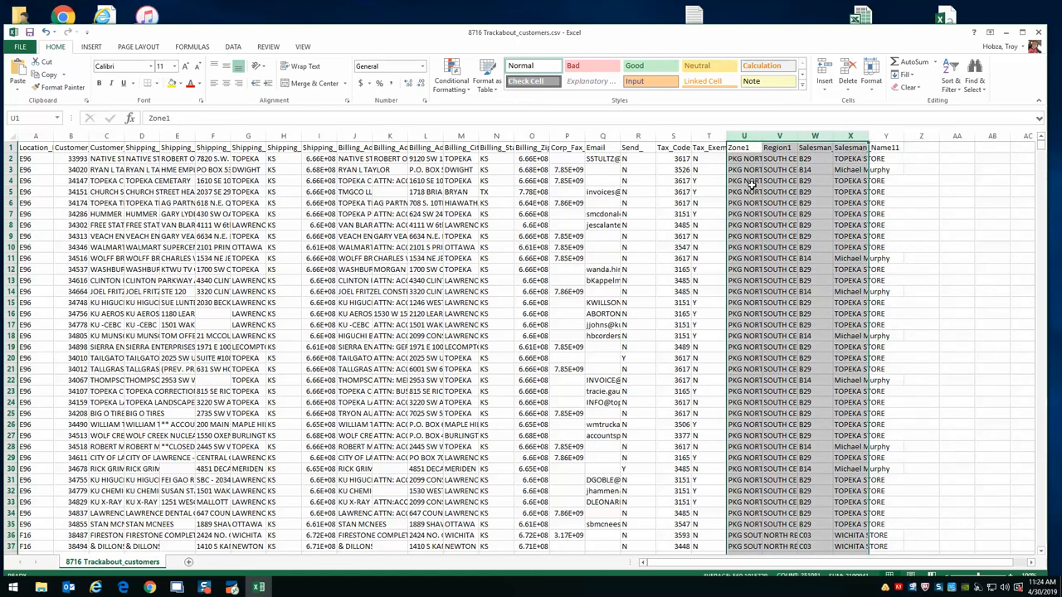
click(890, 136)
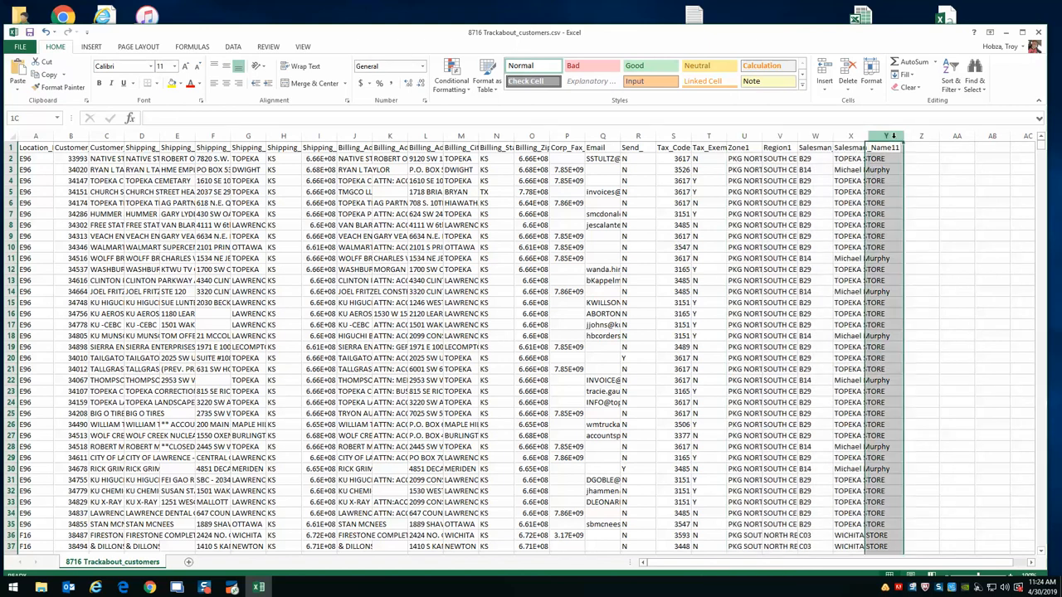
drag(733, 136, 886, 138)
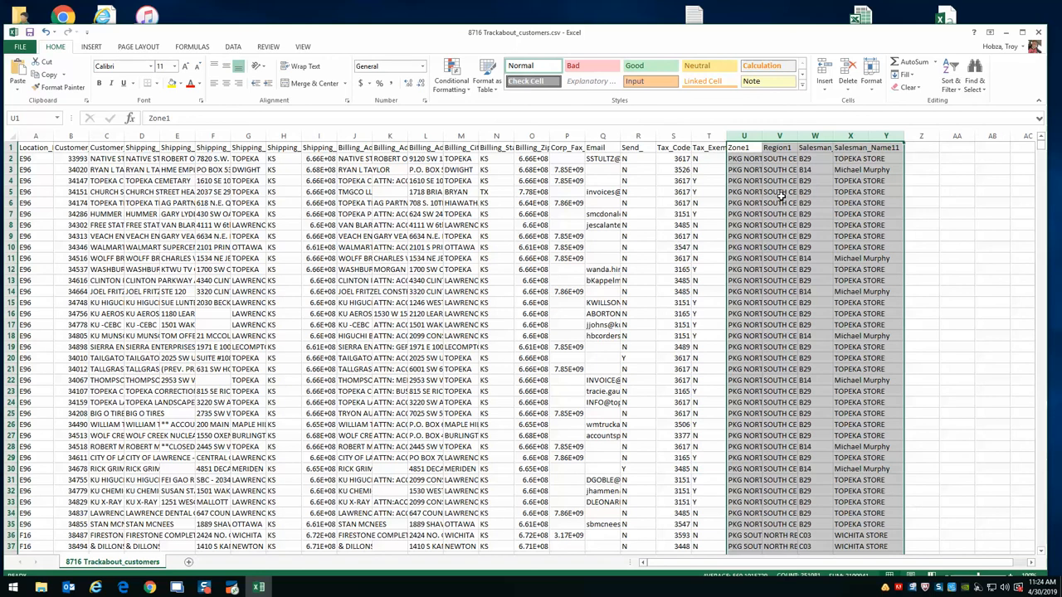
right_click(781, 196)
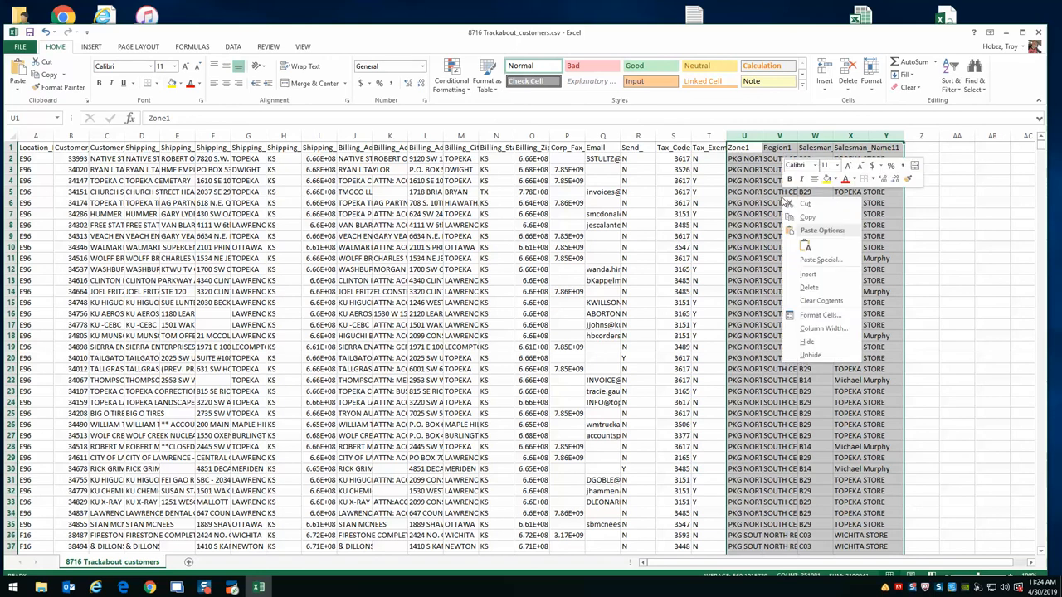
click(807, 288)
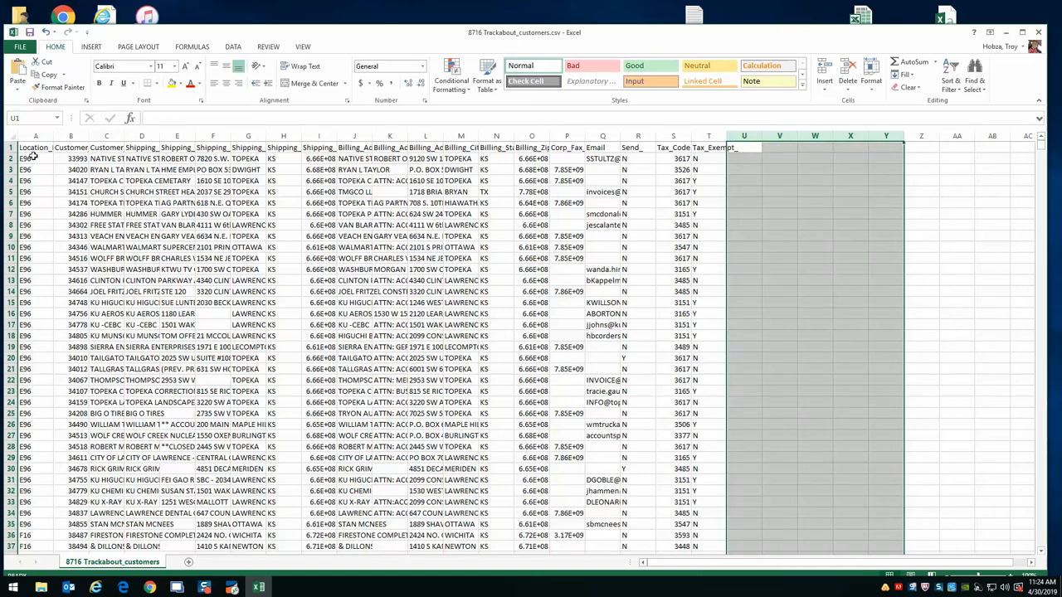
- Delete the header row from the customers sheet
click(9, 147)
right_click(8, 147)
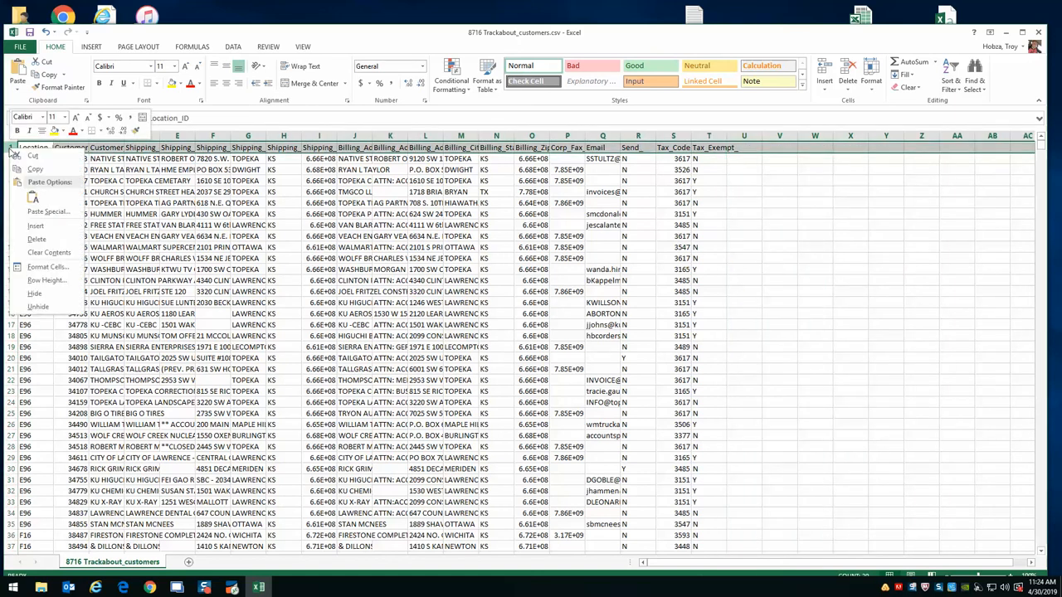
click(36, 239)
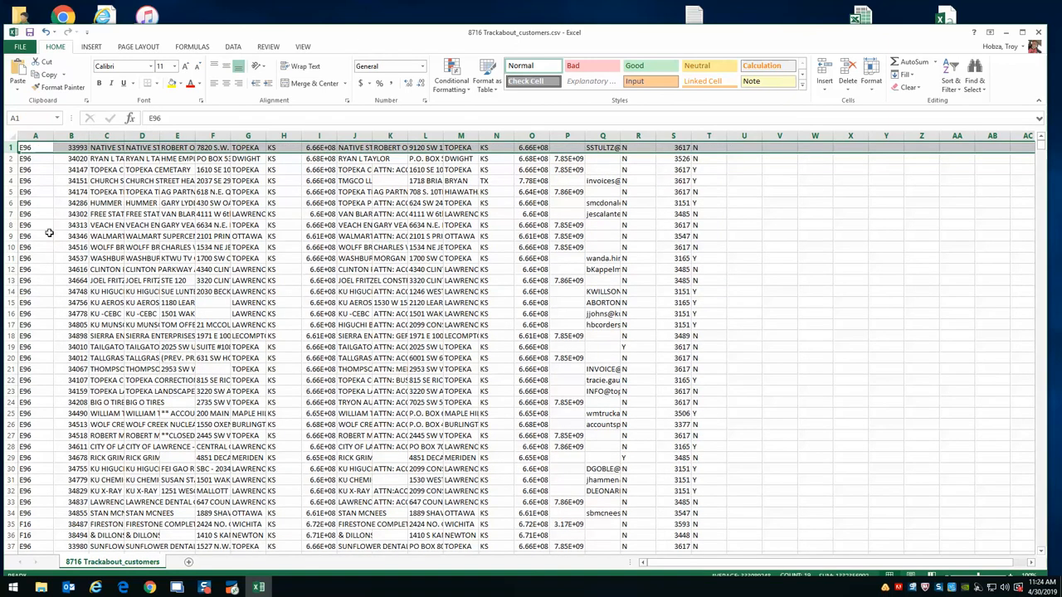
- Adjust the widths of columns A through G so the location, customer and shipping data is readable
double_click(53, 134)
drag(72, 134, 75, 135)
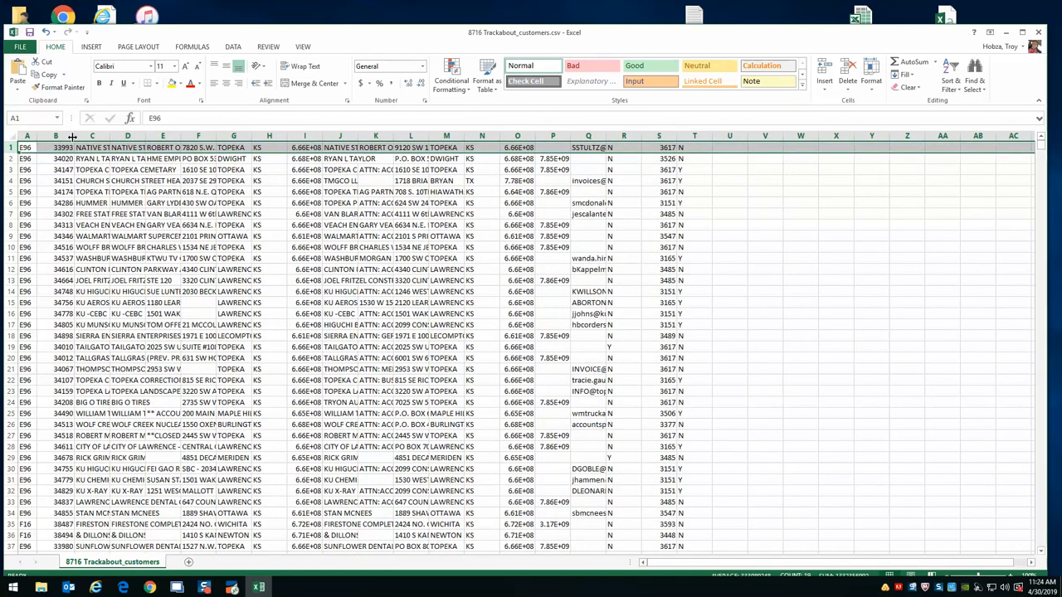
double_click(75, 135)
drag(83, 136, 121, 136)
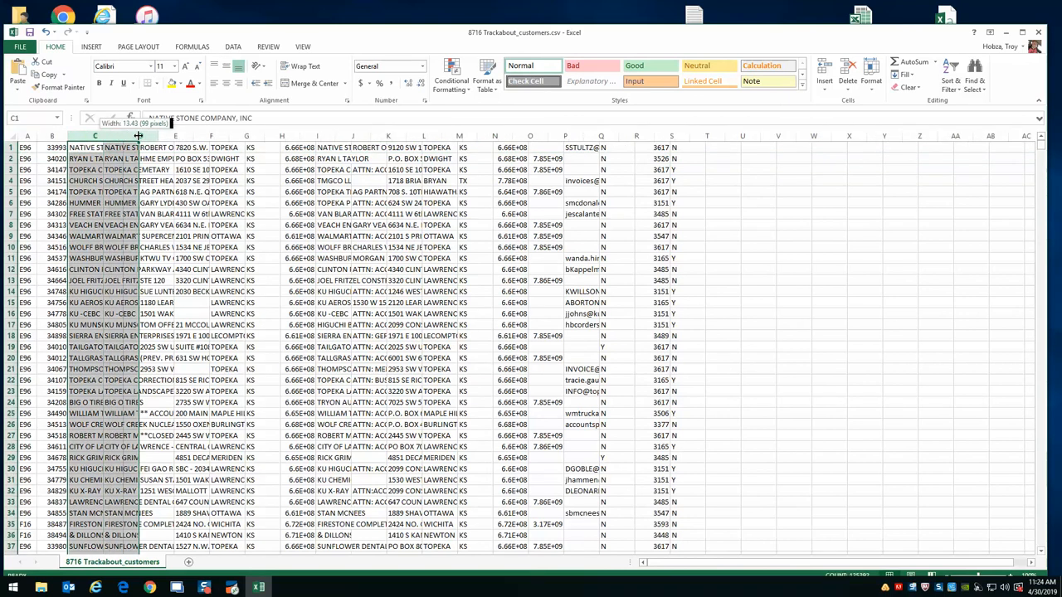
double_click(139, 135)
click(239, 136)
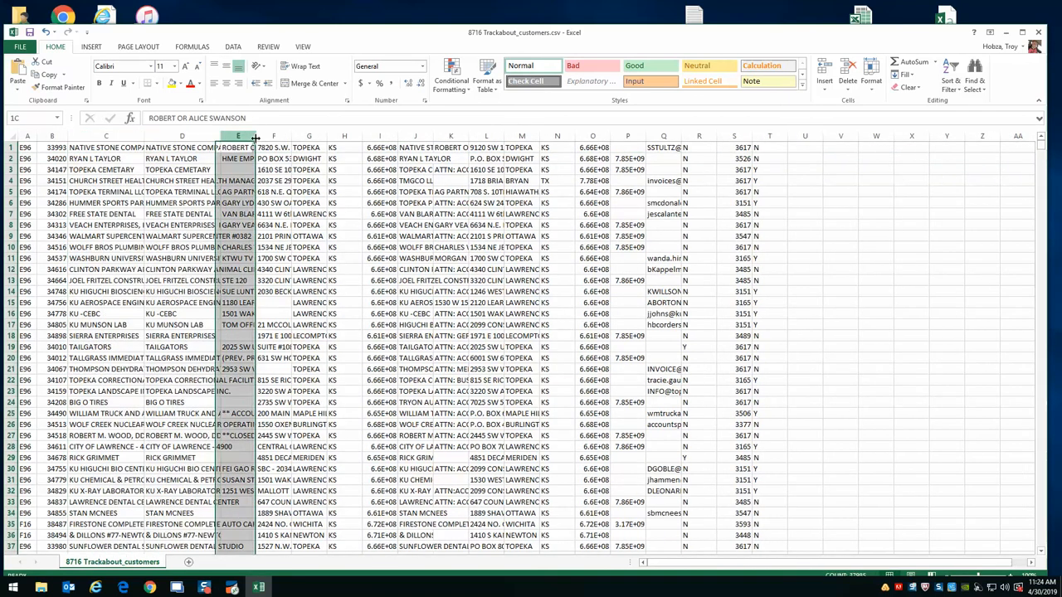
drag(255, 136, 416, 136)
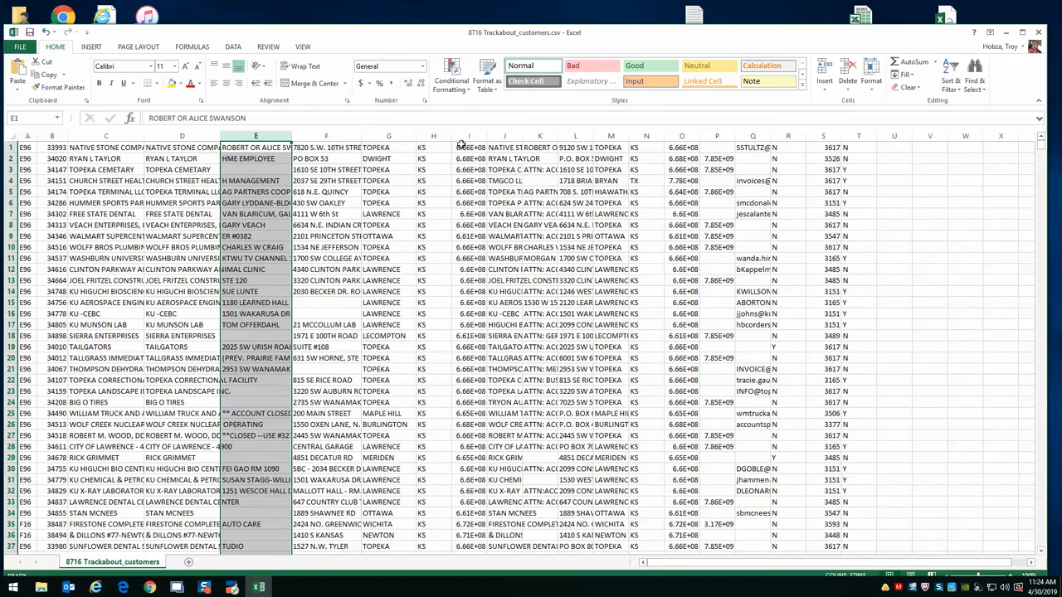
- Adjust the widths of columns H through T so the full ZIP and fax numbers, billing details and email addresses are readable
double_click(451, 136)
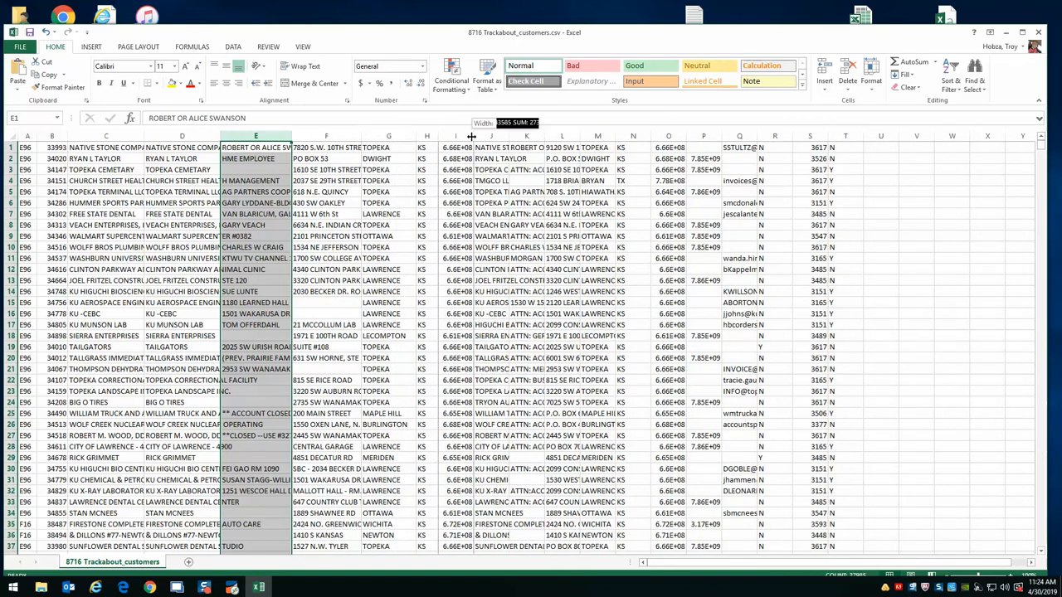
double_click(474, 136)
drag(511, 136, 712, 136)
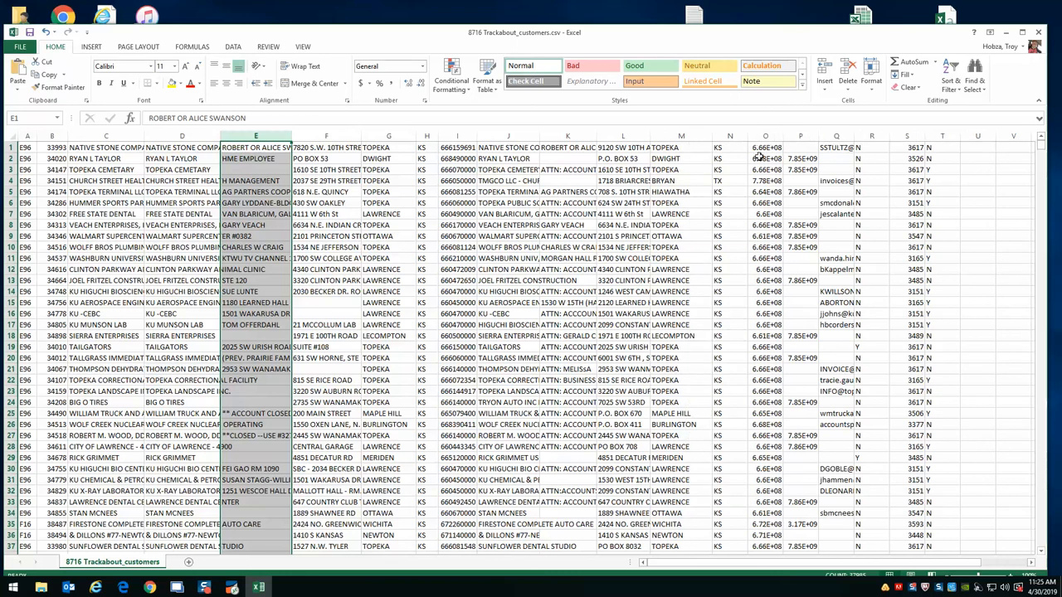
double_click(748, 136)
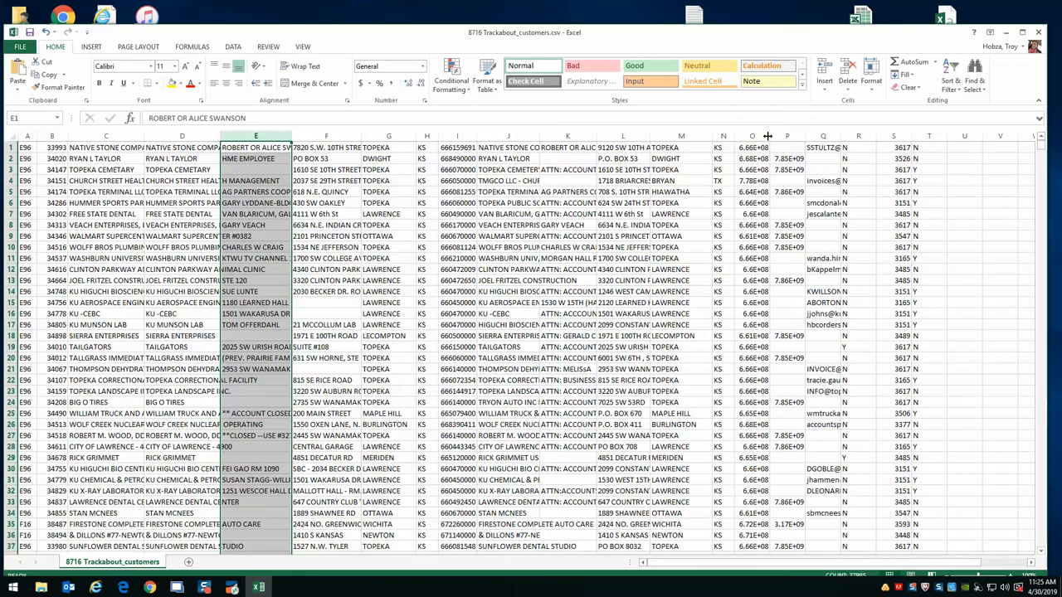
double_click(770, 136)
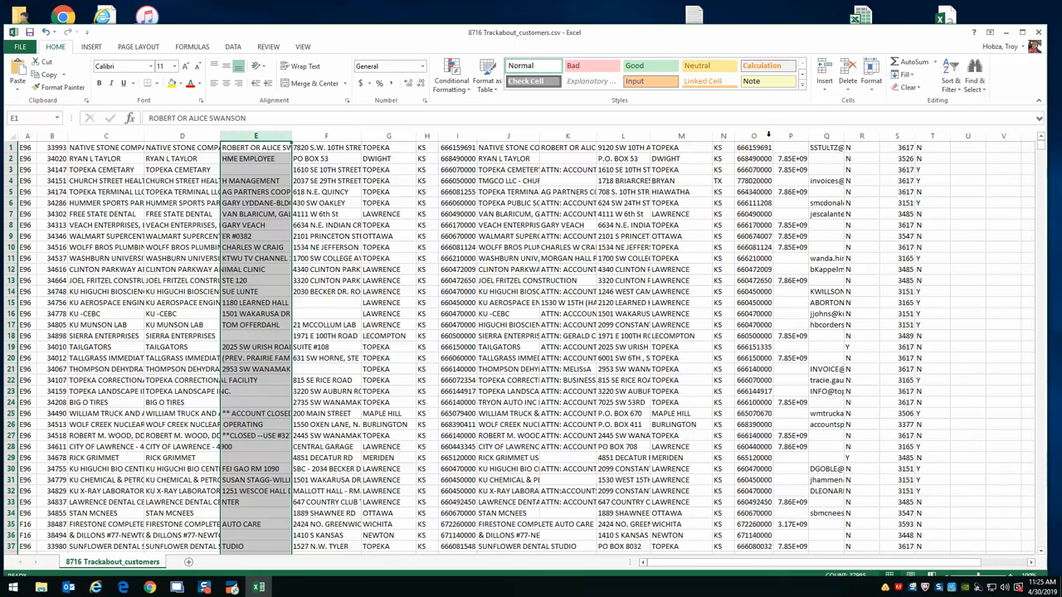
double_click(809, 136)
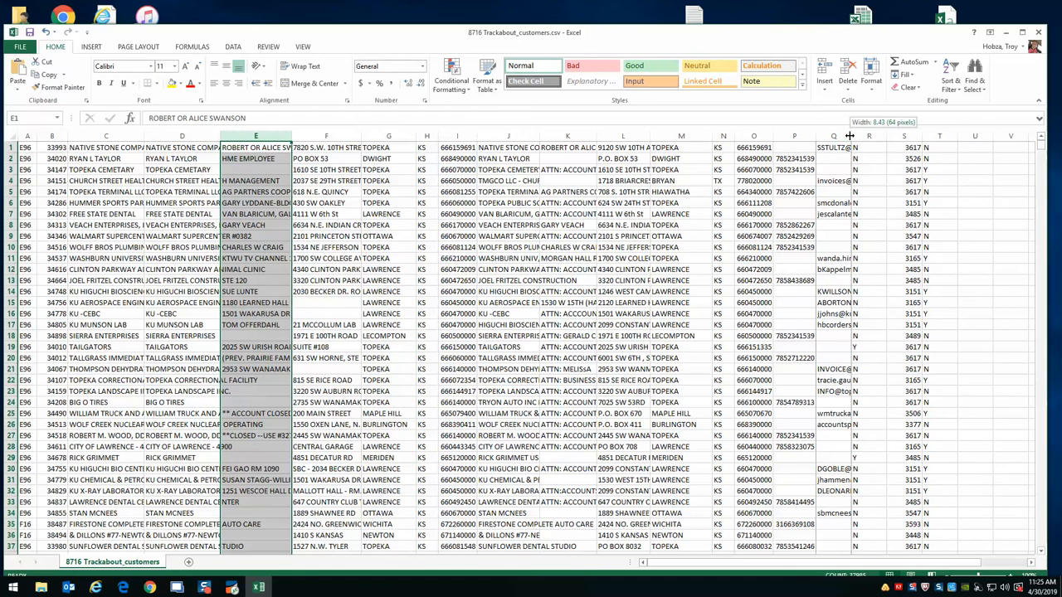
double_click(849, 136)
drag(1007, 137, 922, 138)
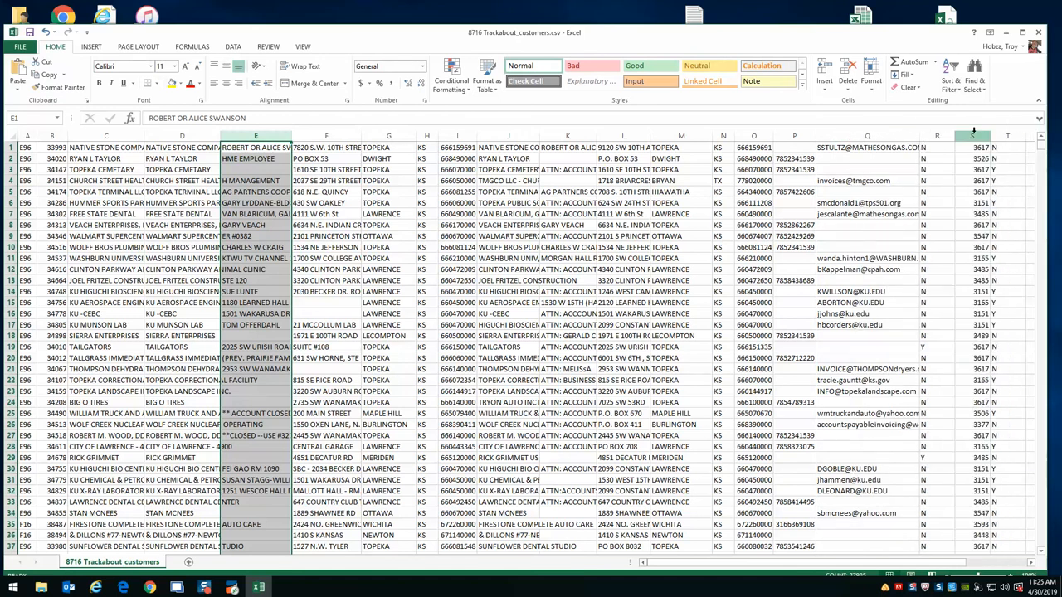
double_click(955, 135)
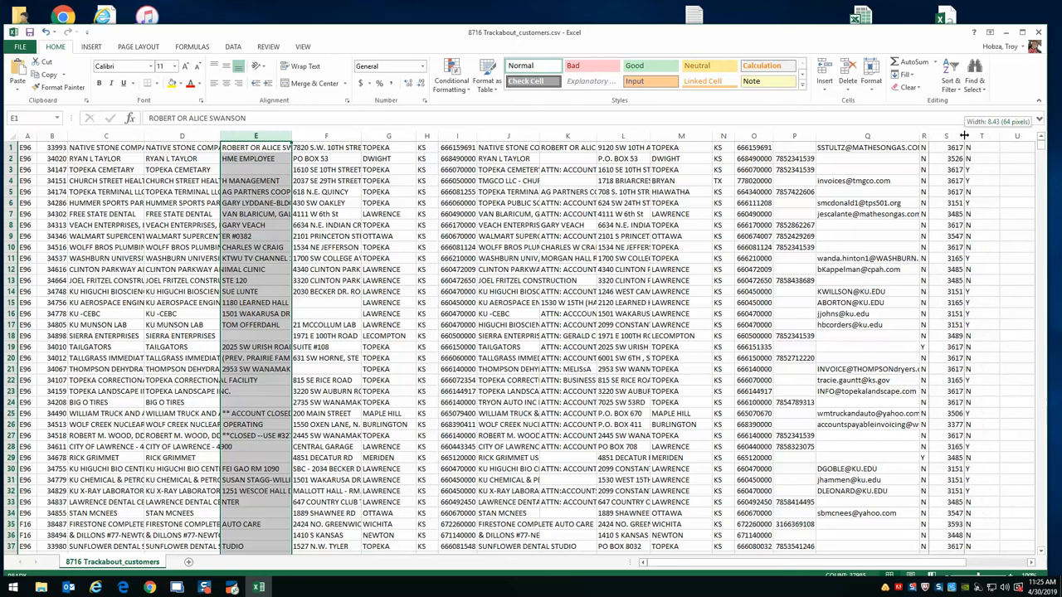
double_click(964, 135)
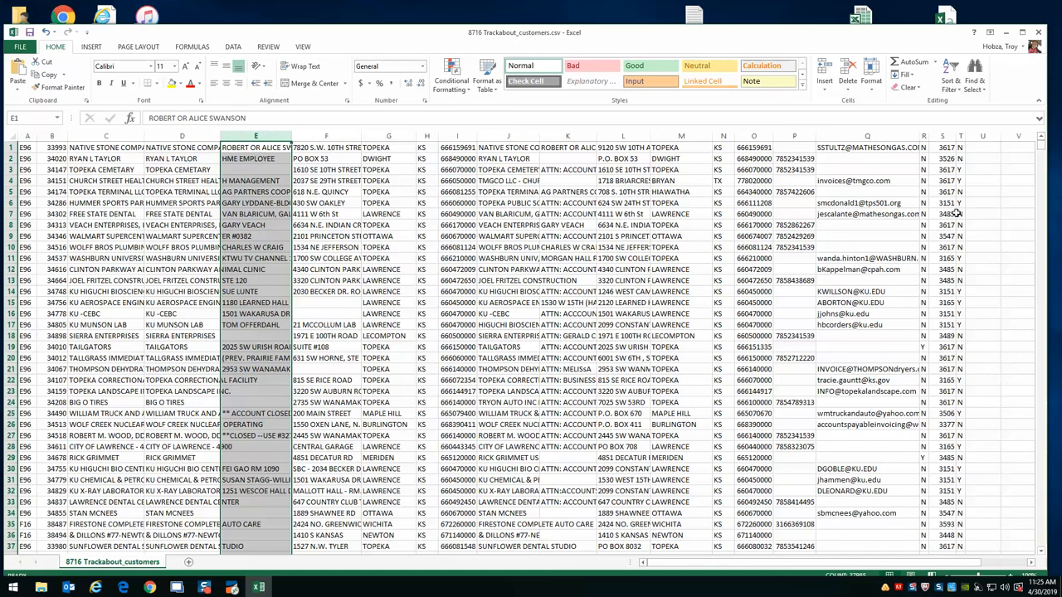
click(944, 135)
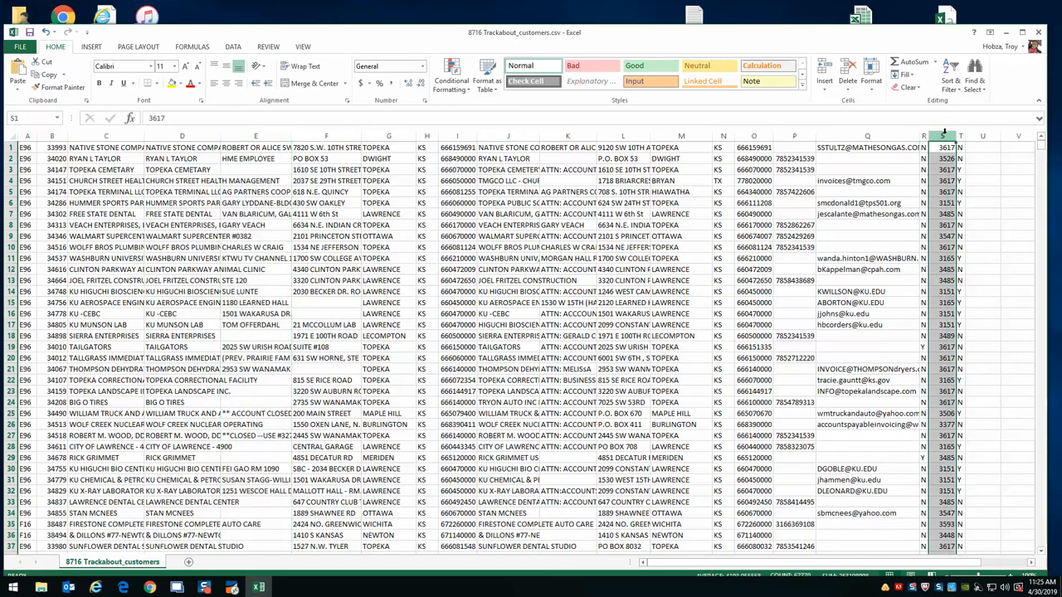
click(422, 66)
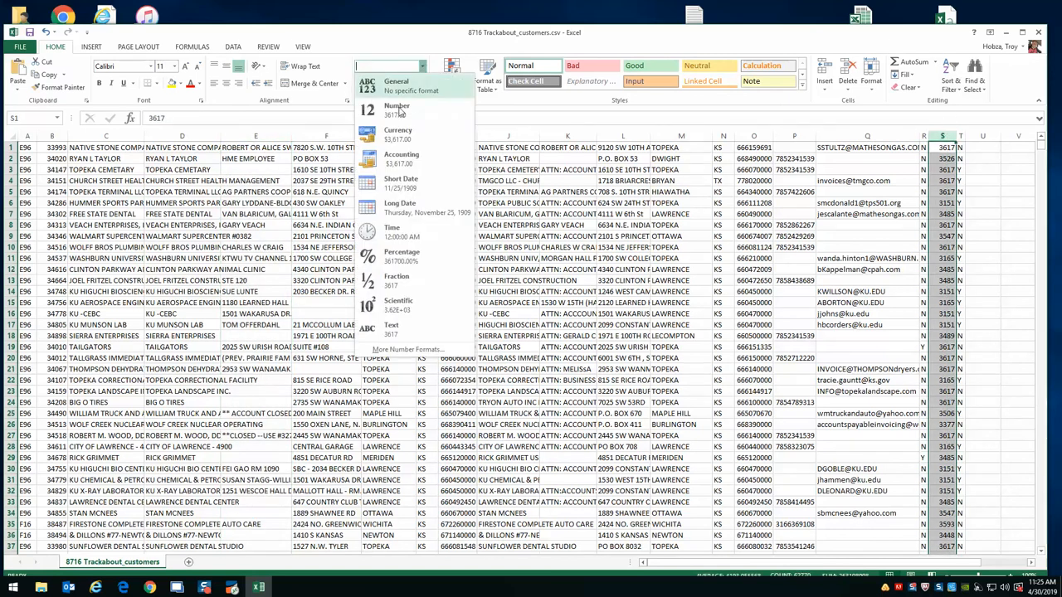
click(370, 349)
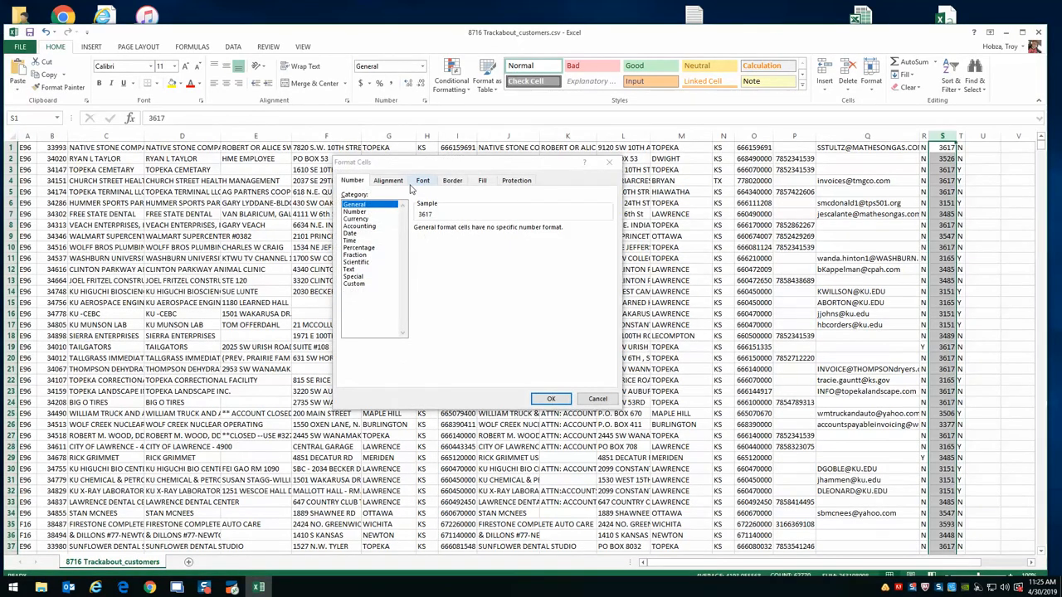
click(355, 284)
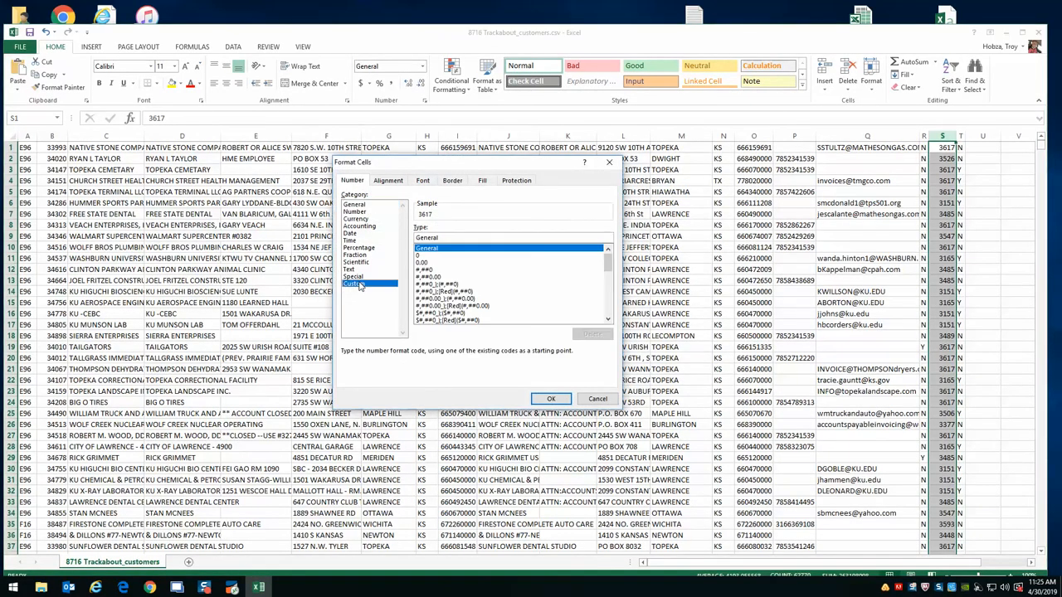
click(422, 255)
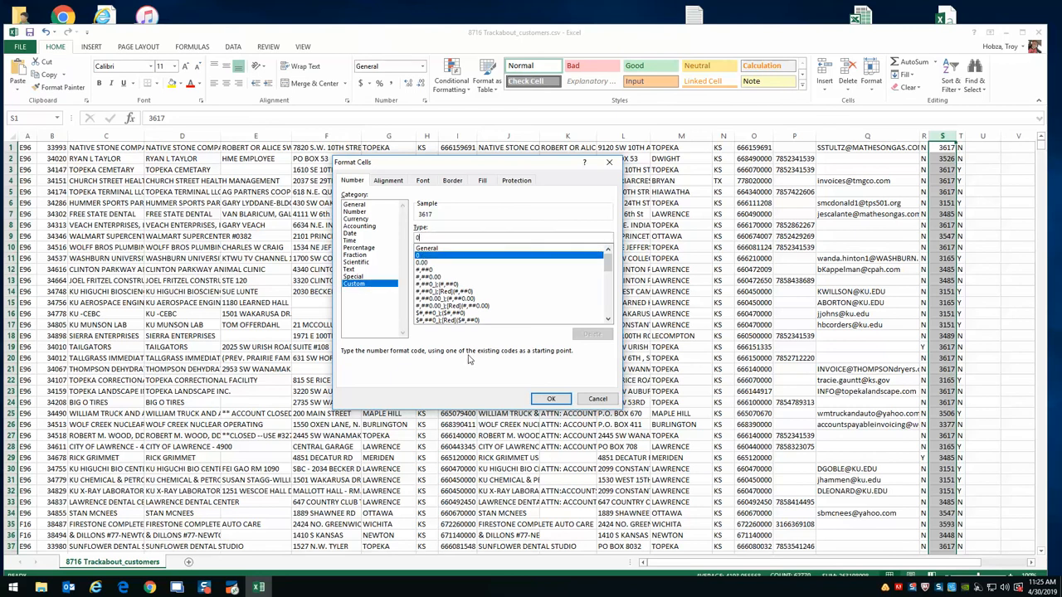
text(0000000000000000)
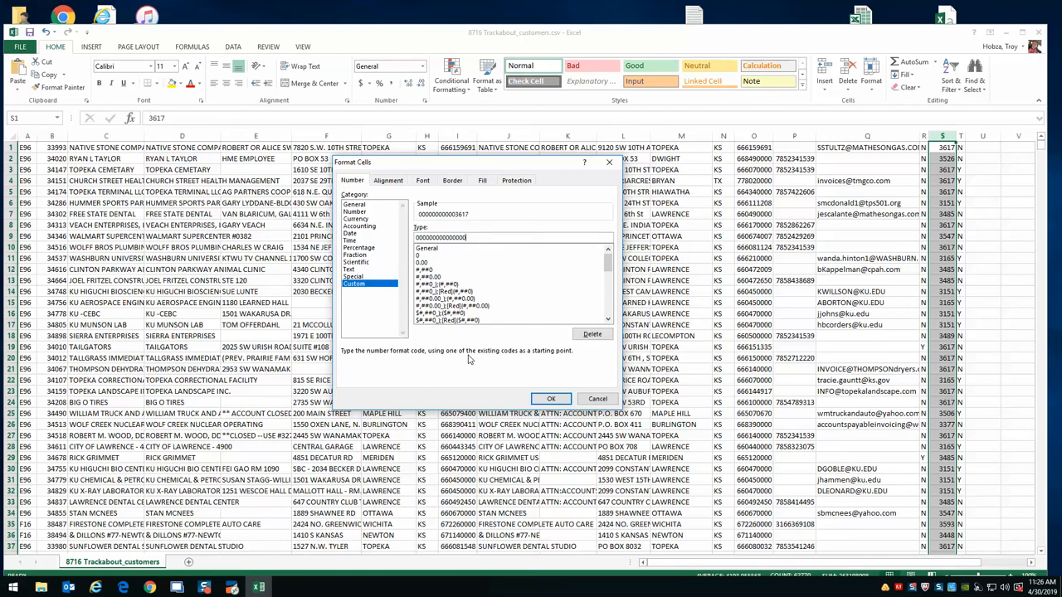
click(551, 399)
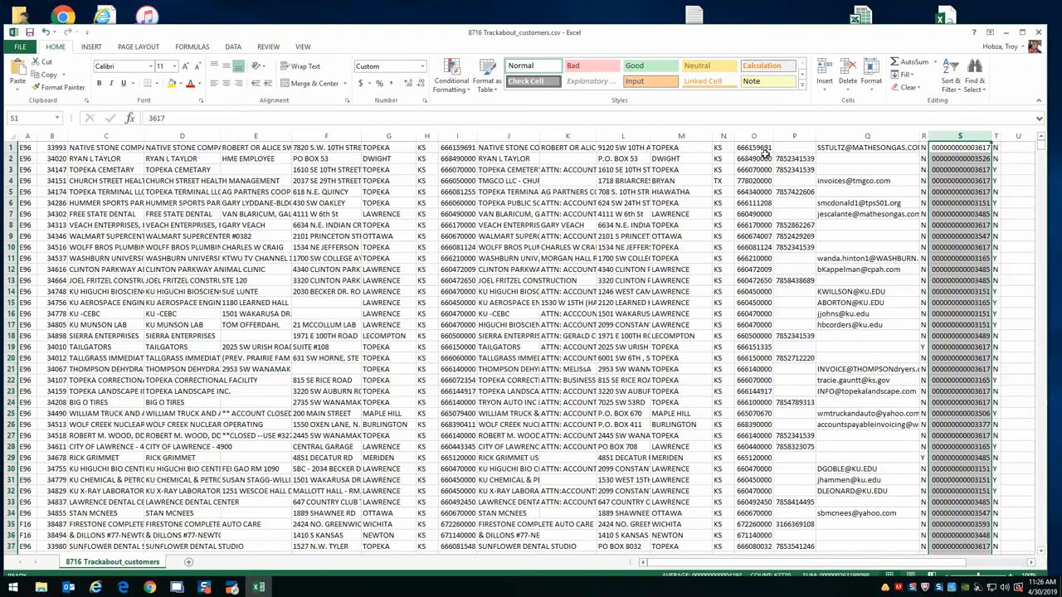
- Select the whole customers sheet and set its row height to 15
click(26, 147)
click(11, 136)
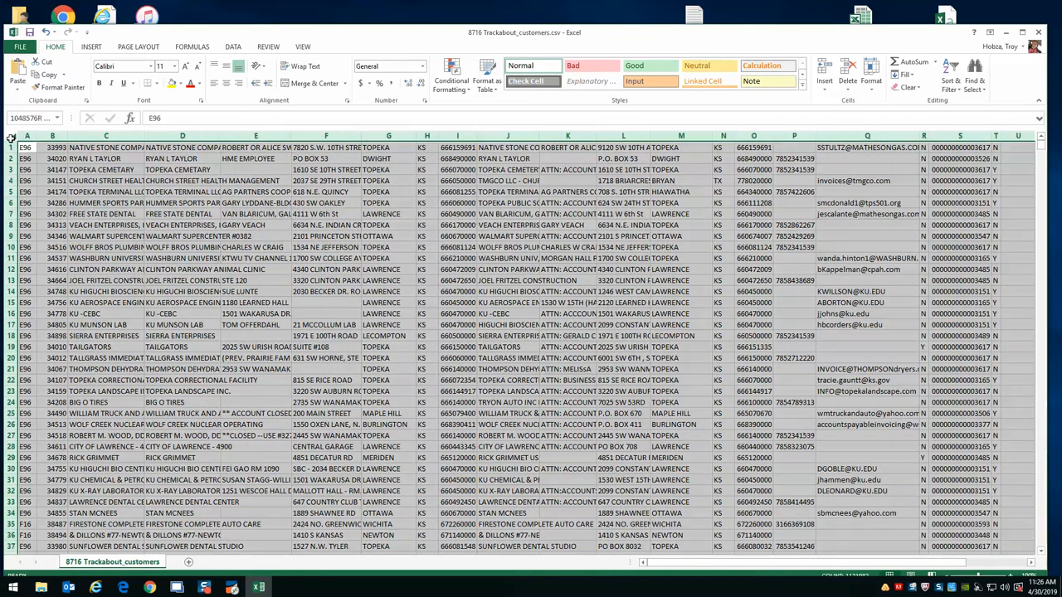
right_click(71, 244)
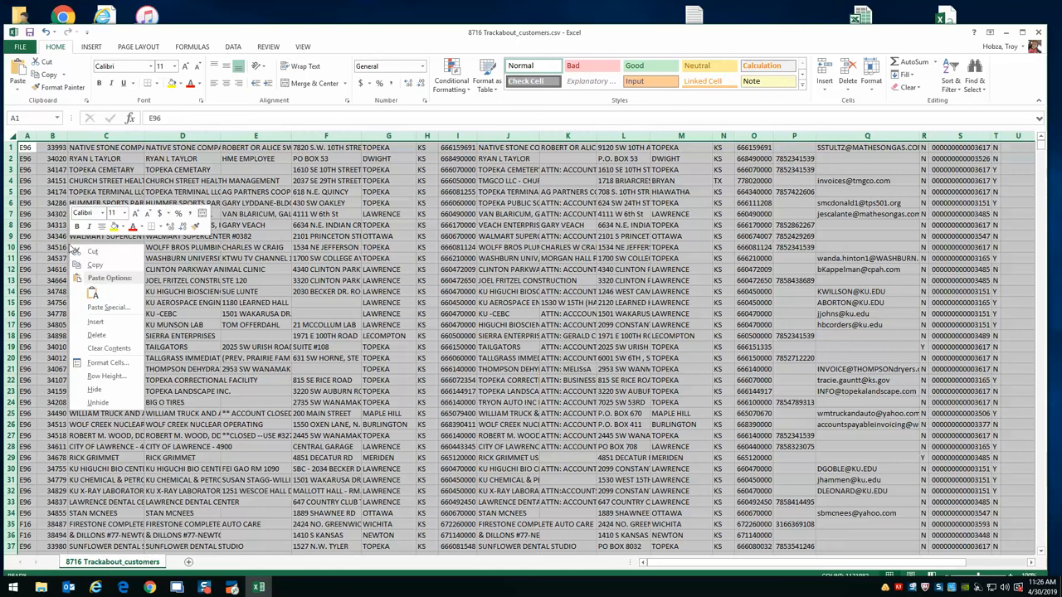
click(105, 376)
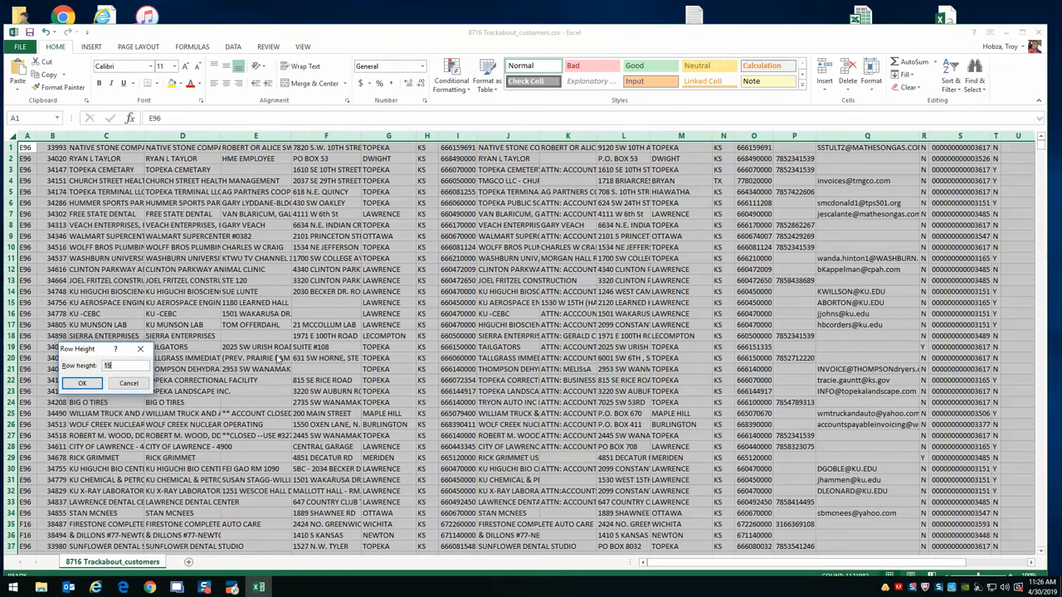
key(Return)
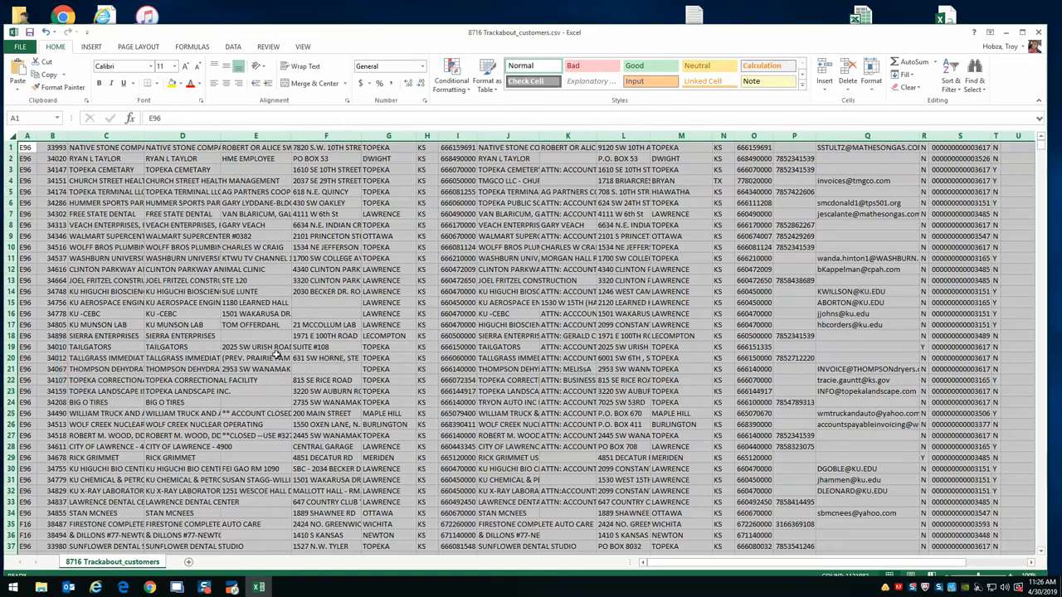
- Turn on text wrapping for all cells of the customers sheet
right_click(163, 236)
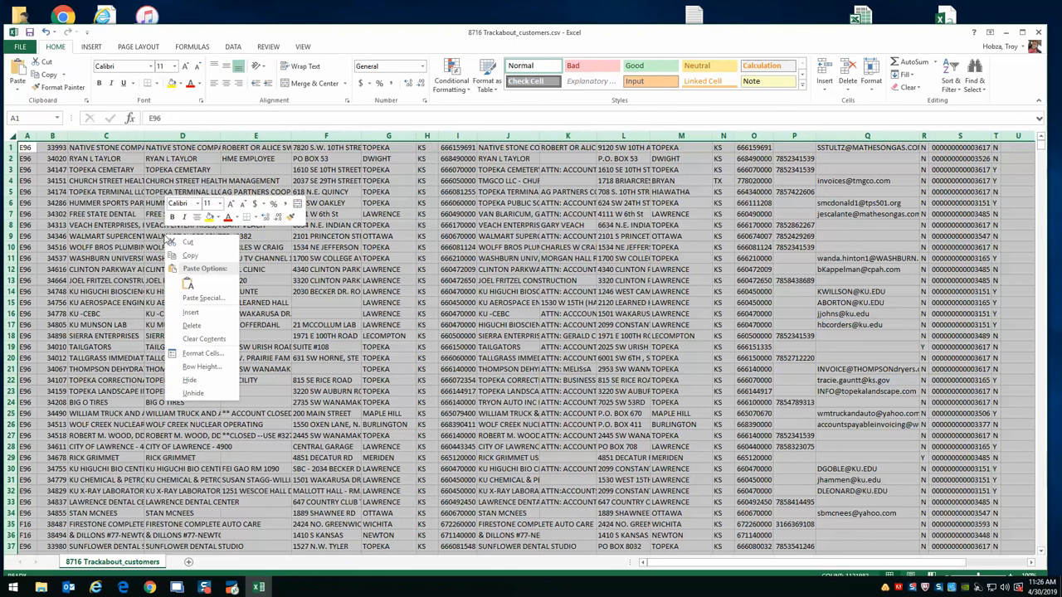
click(191, 352)
click(105, 246)
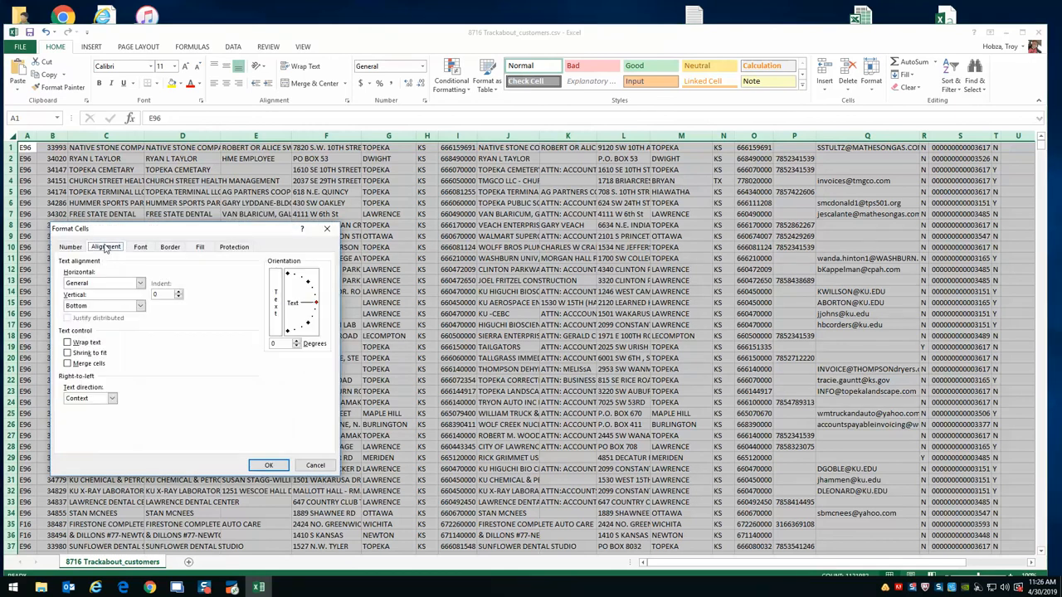
click(68, 342)
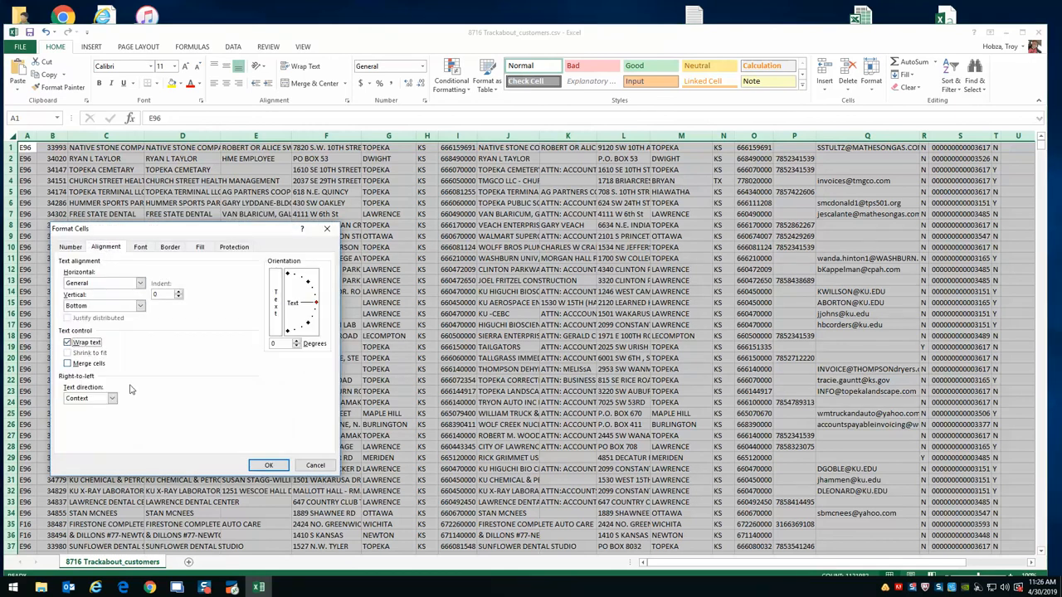
click(268, 464)
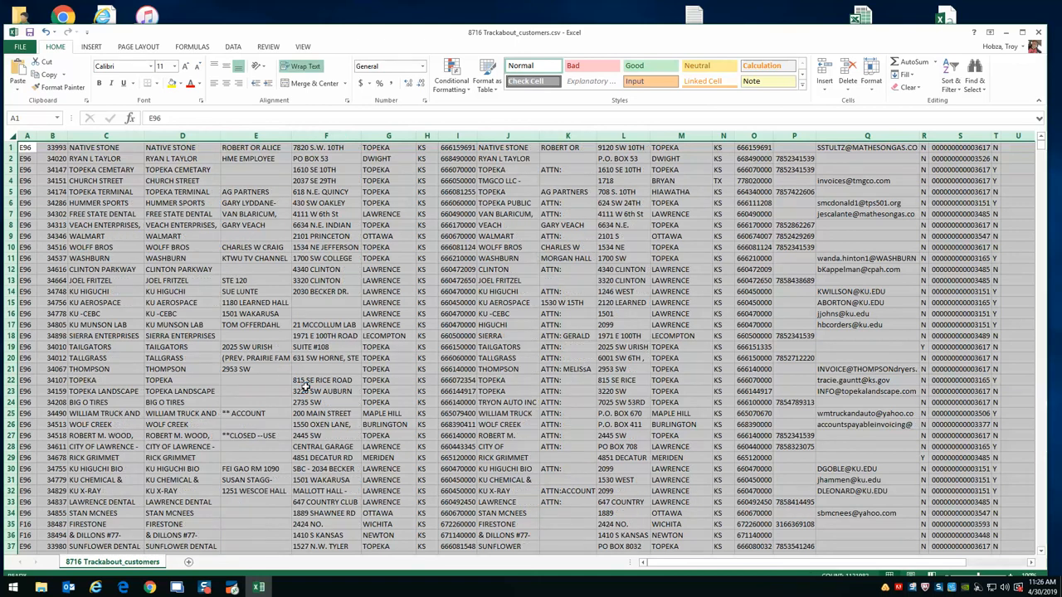
- Recheck the row height and the text wrapping setting of the whole customers sheet
right_click(77, 235)
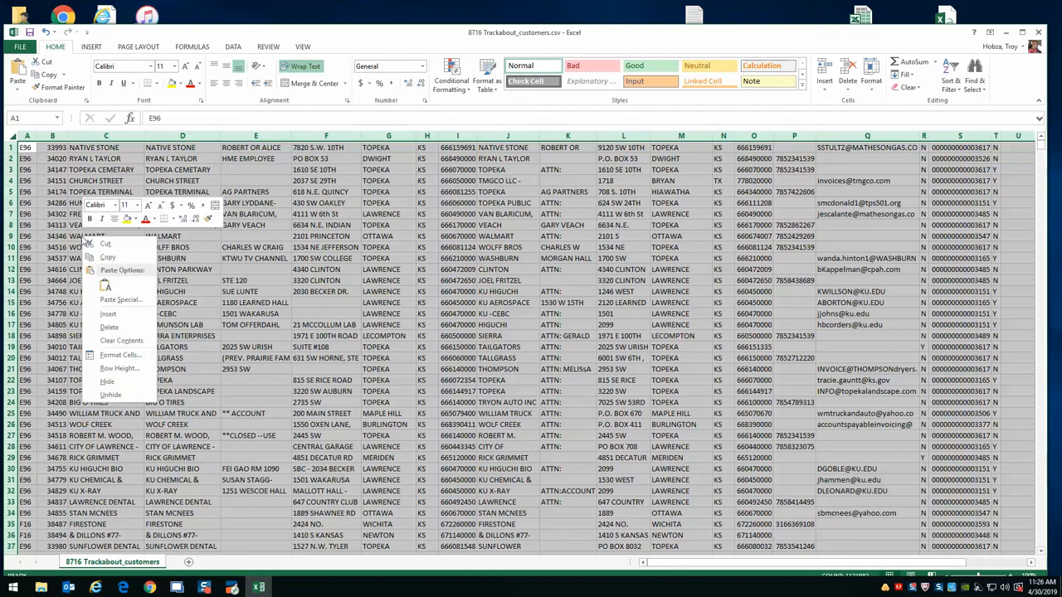
click(114, 369)
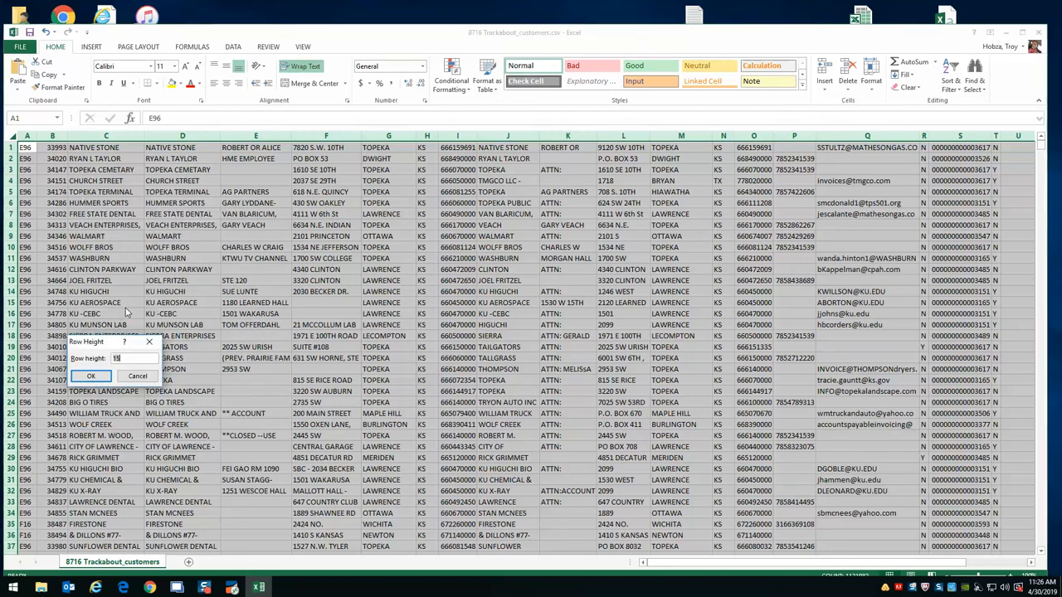
click(151, 343)
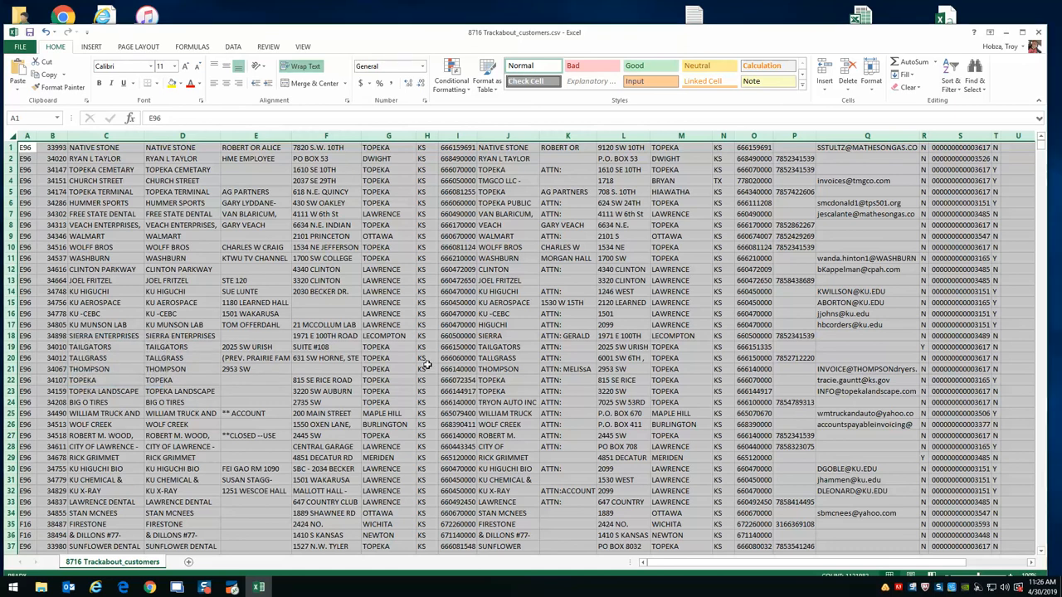
right_click(59, 259)
click(100, 380)
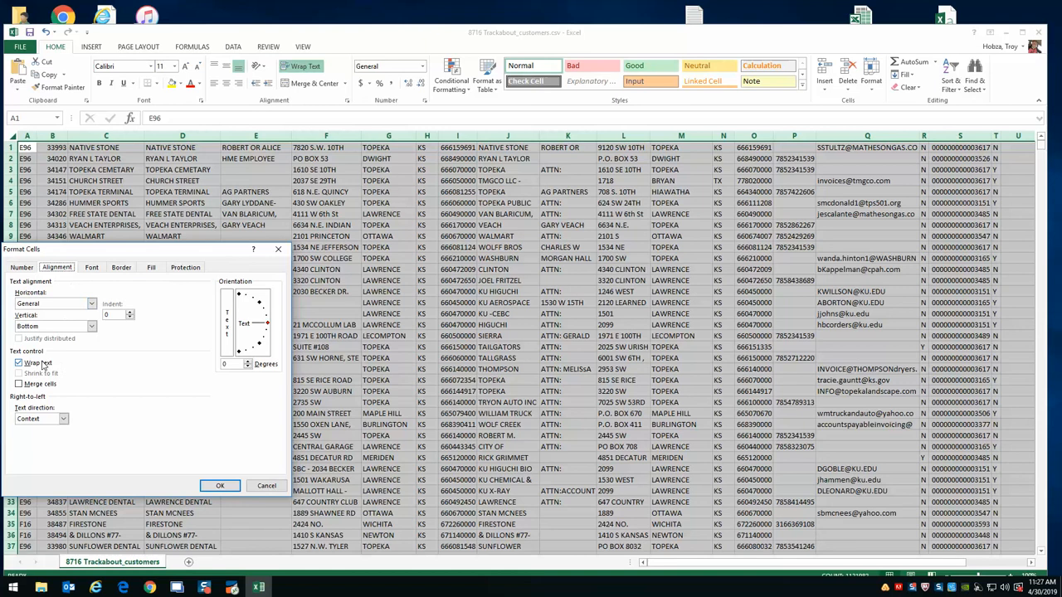
click(220, 485)
- Set the row height of the entire customers sheet to 15 and select only cell A1
right_click(51, 203)
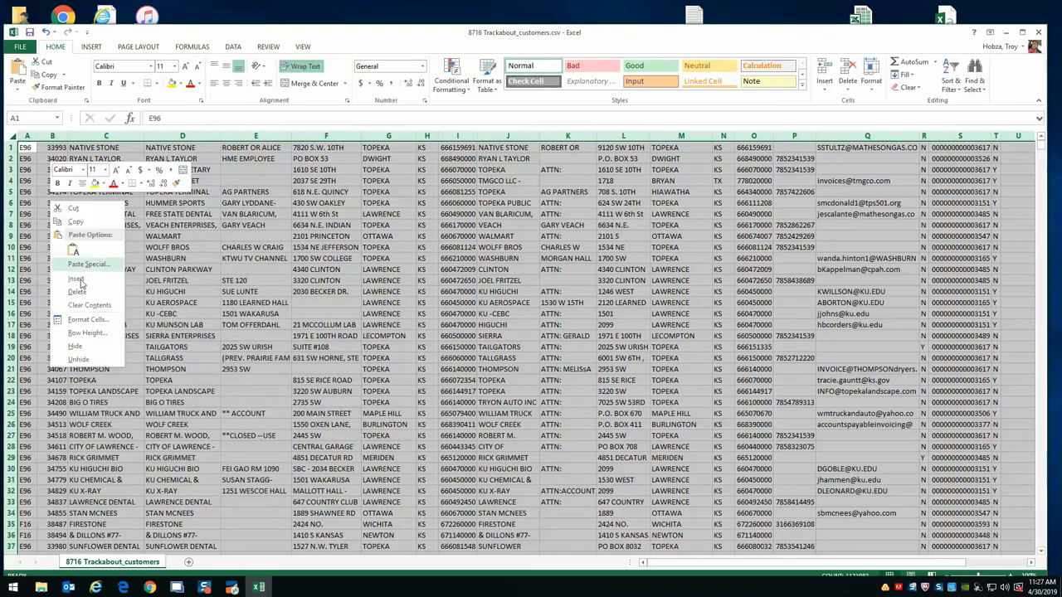
key(Escape)
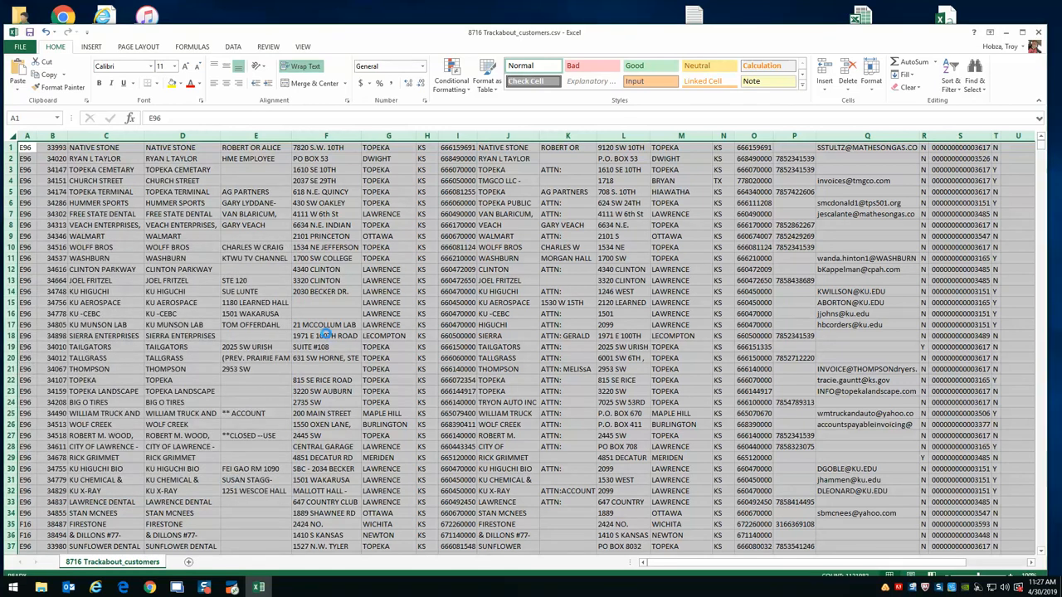
key(alt+h)
key(o)
key(h)
text(15)
key(Return)
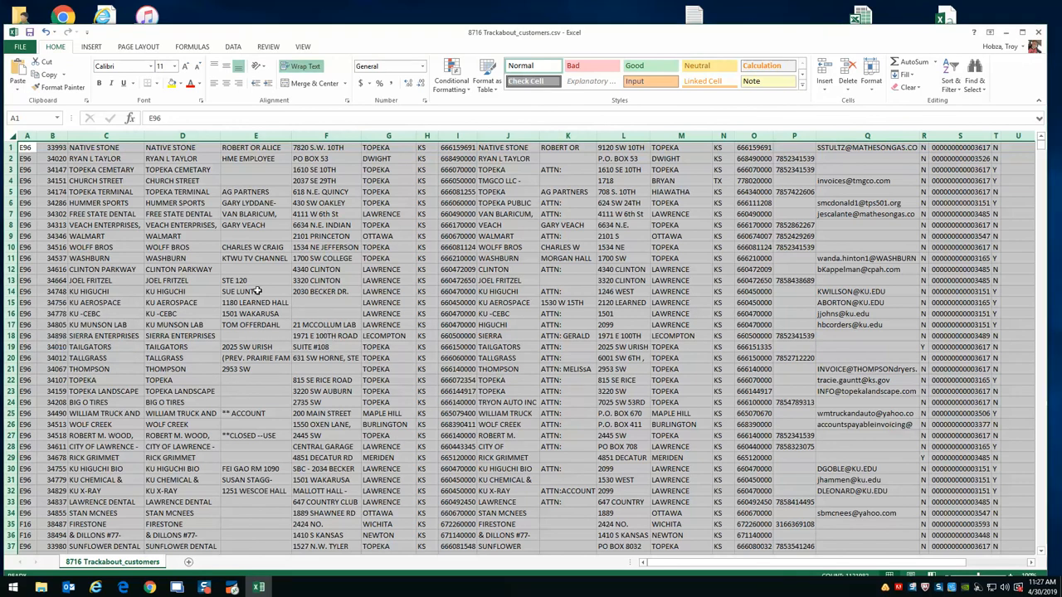
click(25, 147)
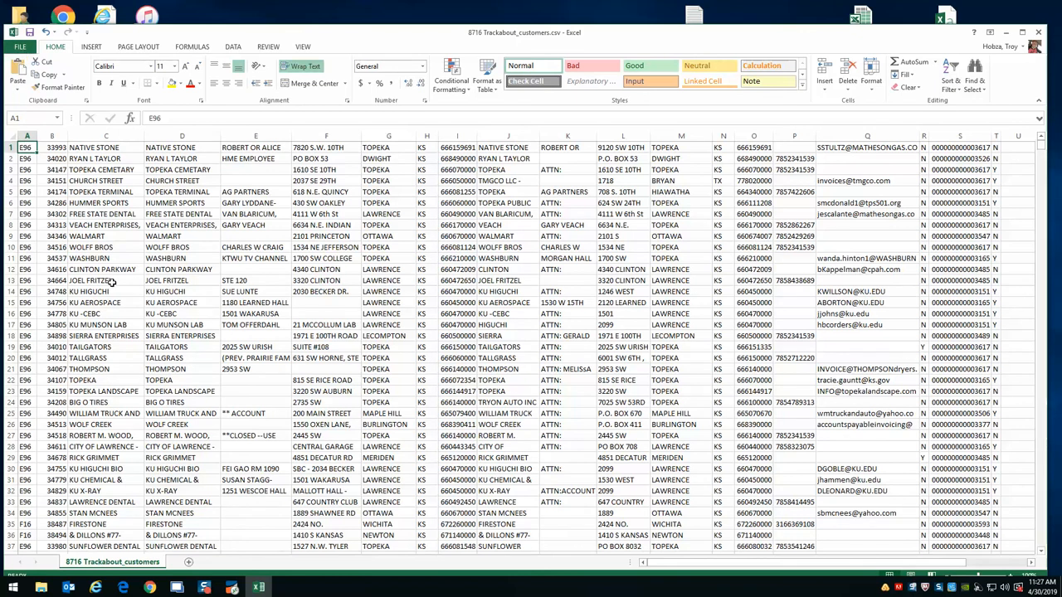
- Start saving a copy of the customers file with the Desktop as the destination folder
click(20, 47)
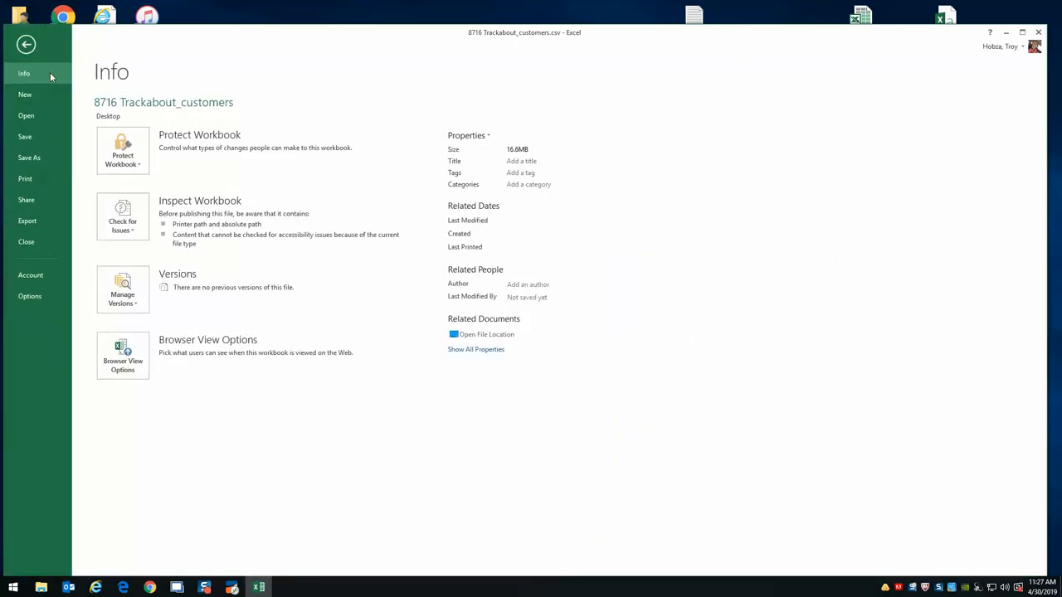
click(32, 157)
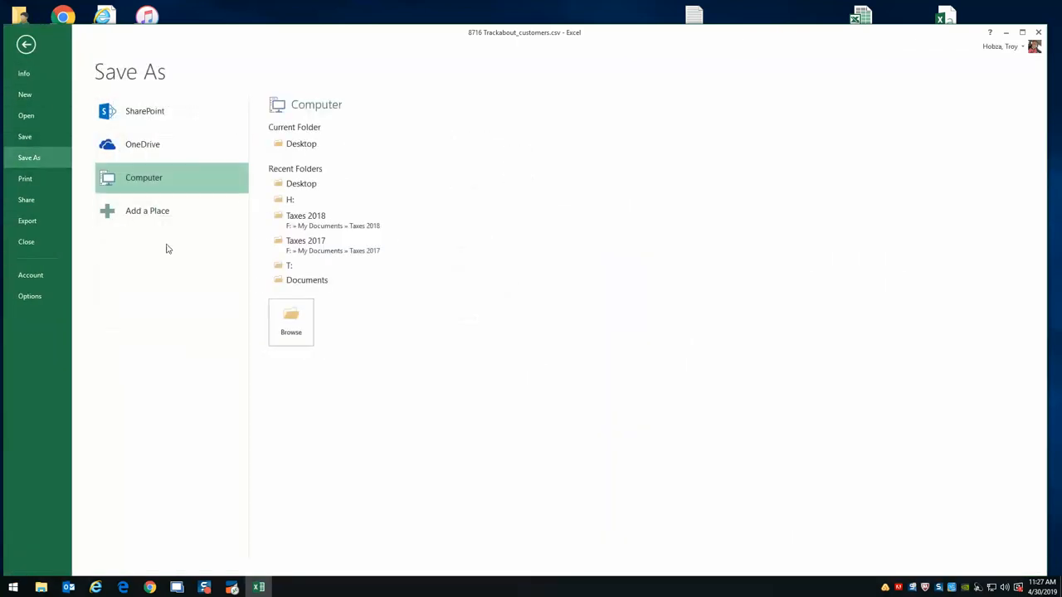
click(303, 144)
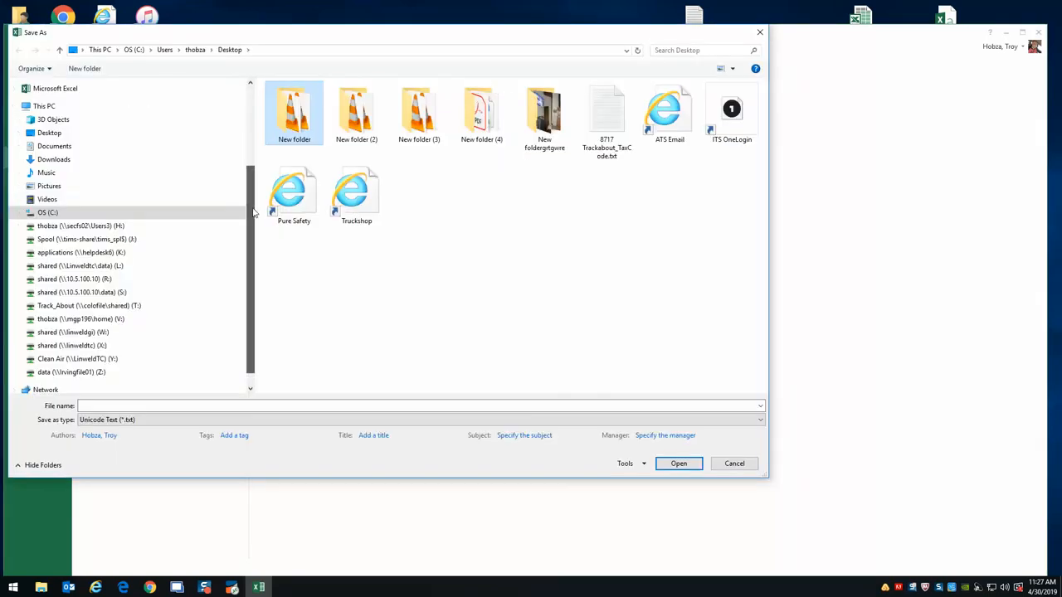
scroll(249, 274, up, 4)
click(43, 107)
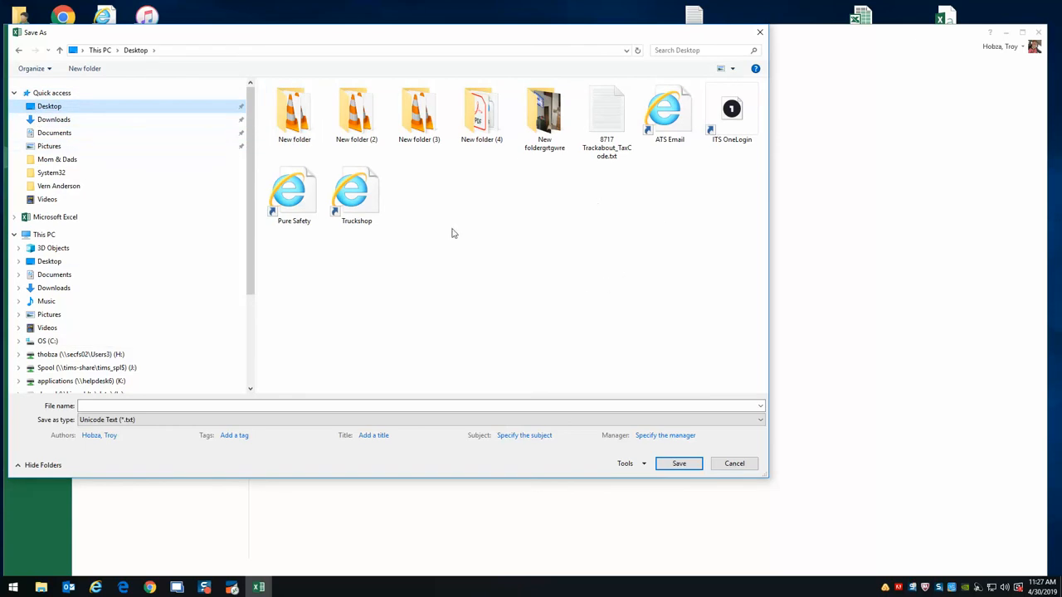
- Save the file as 8716 Trackabout_customers.txt in Text (Tab delimited) format, keeping that format despite lost features
click(124, 405)
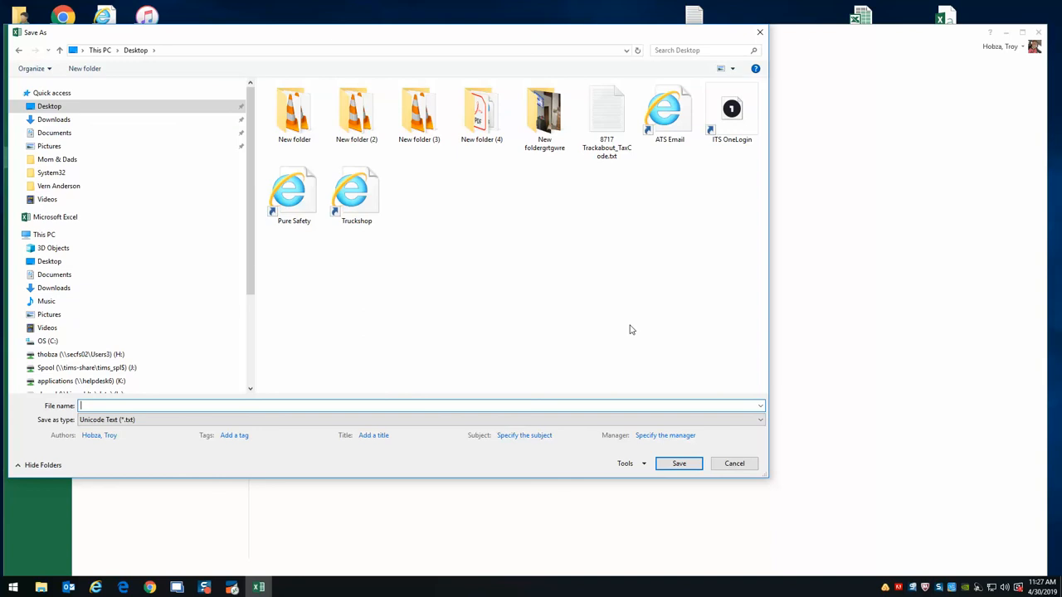
text(T)
key(BackSpace)
text(8716)
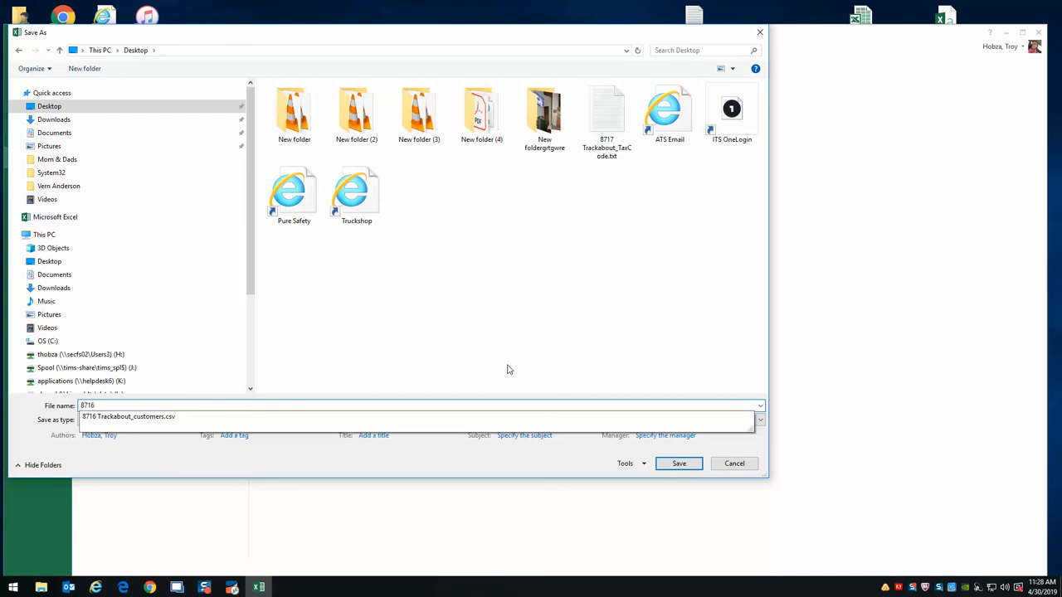
click(153, 418)
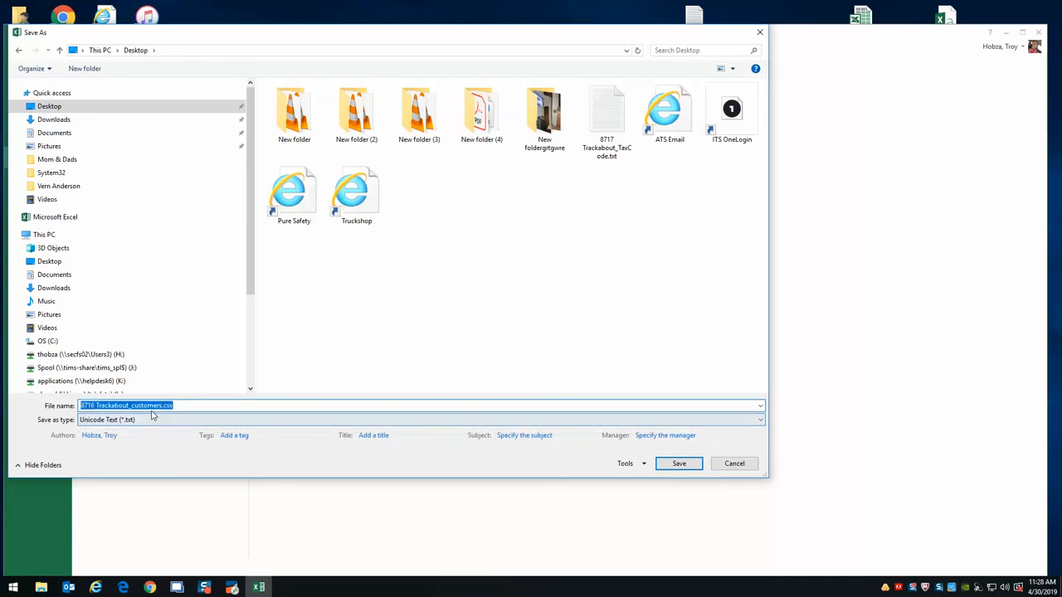
click(138, 422)
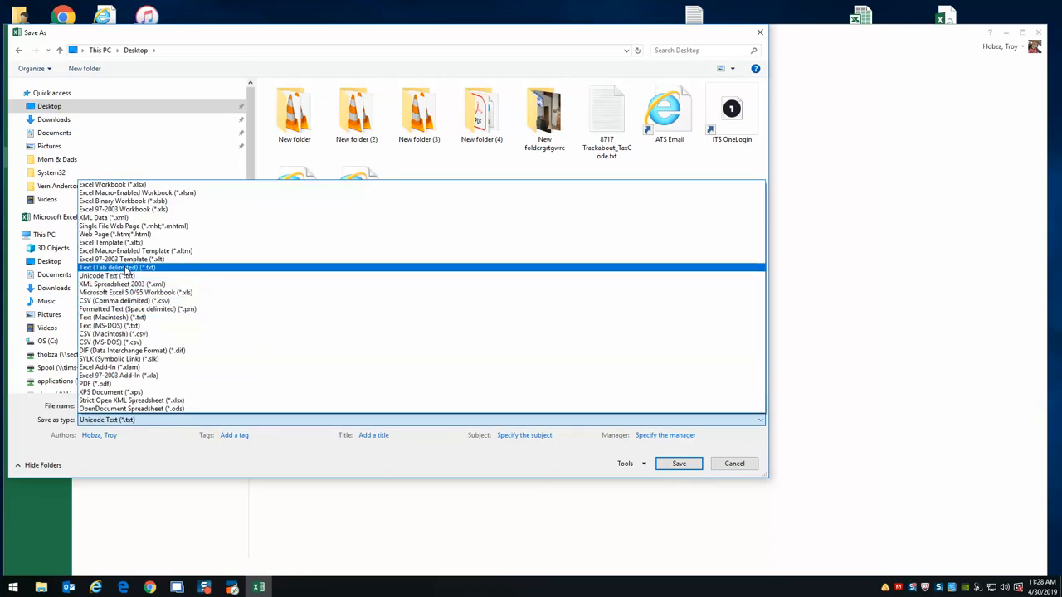
click(124, 268)
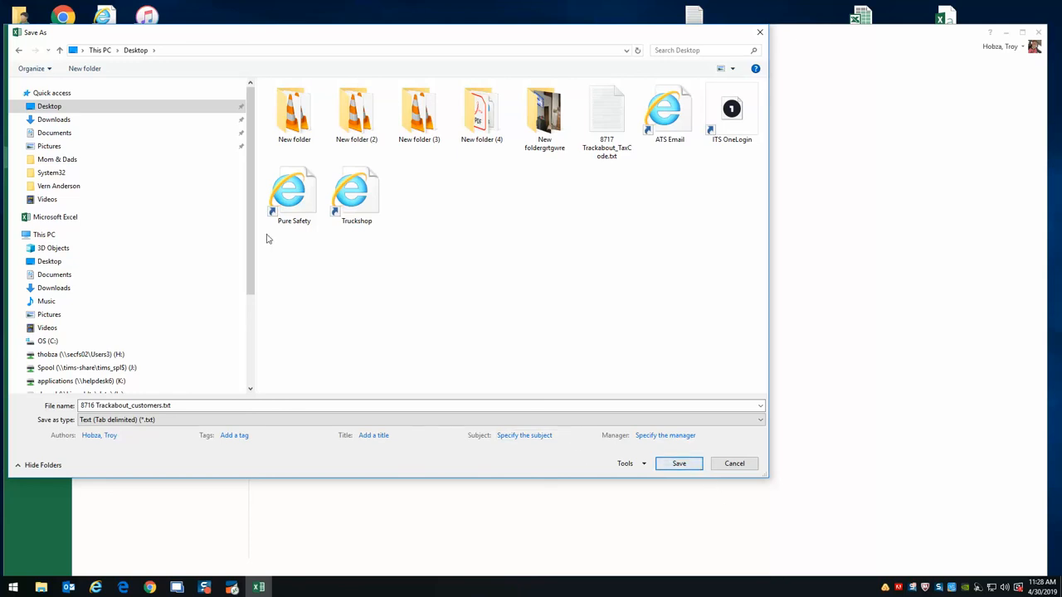
click(688, 466)
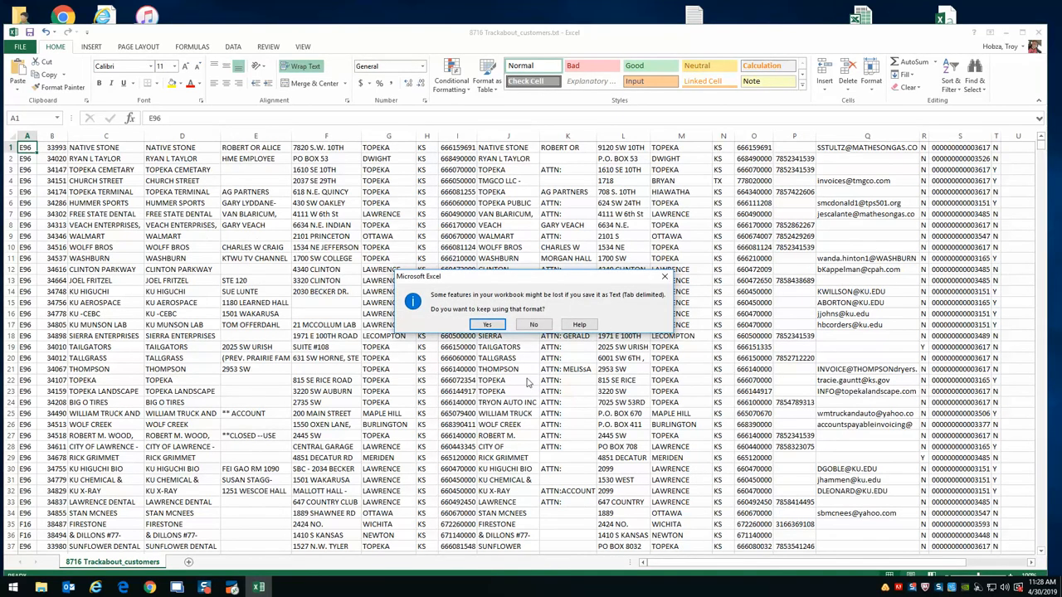
click(488, 324)
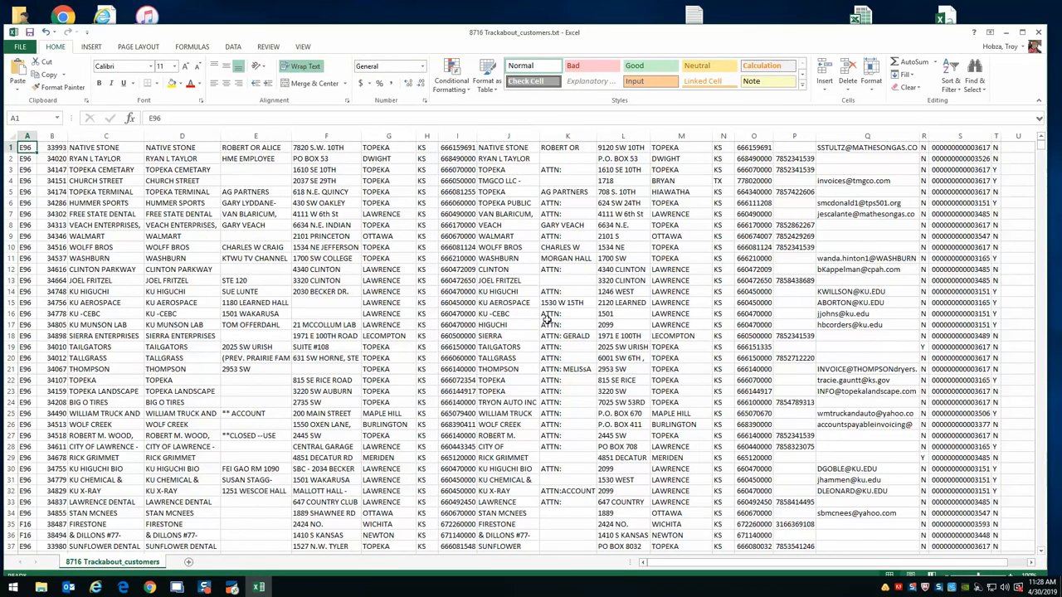
- Close the customers workbook without saving again and place the new 8716 text file beside the 8717 text file on the desktop
click(1039, 32)
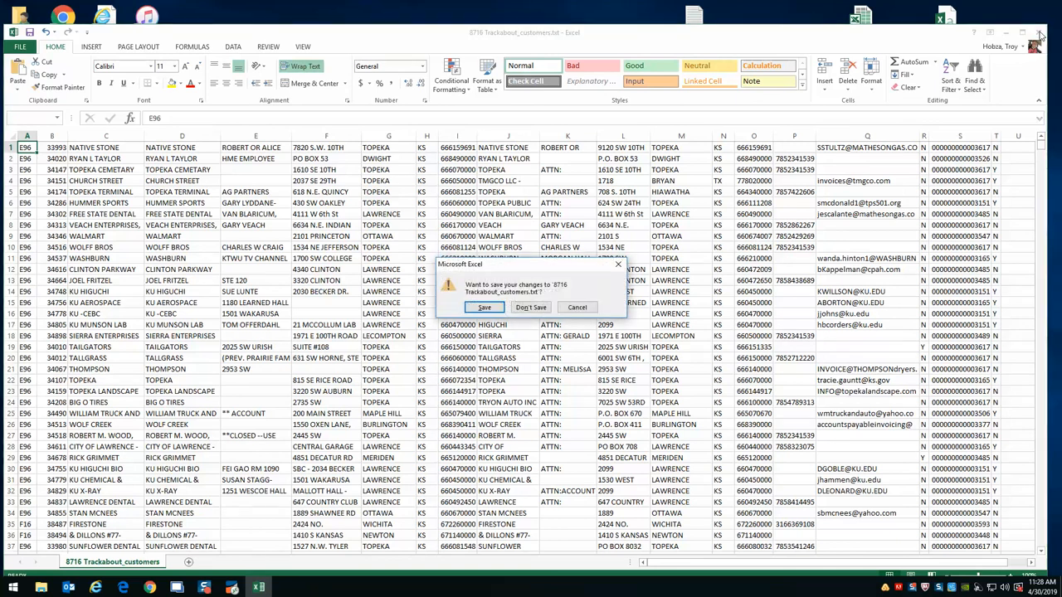
click(531, 309)
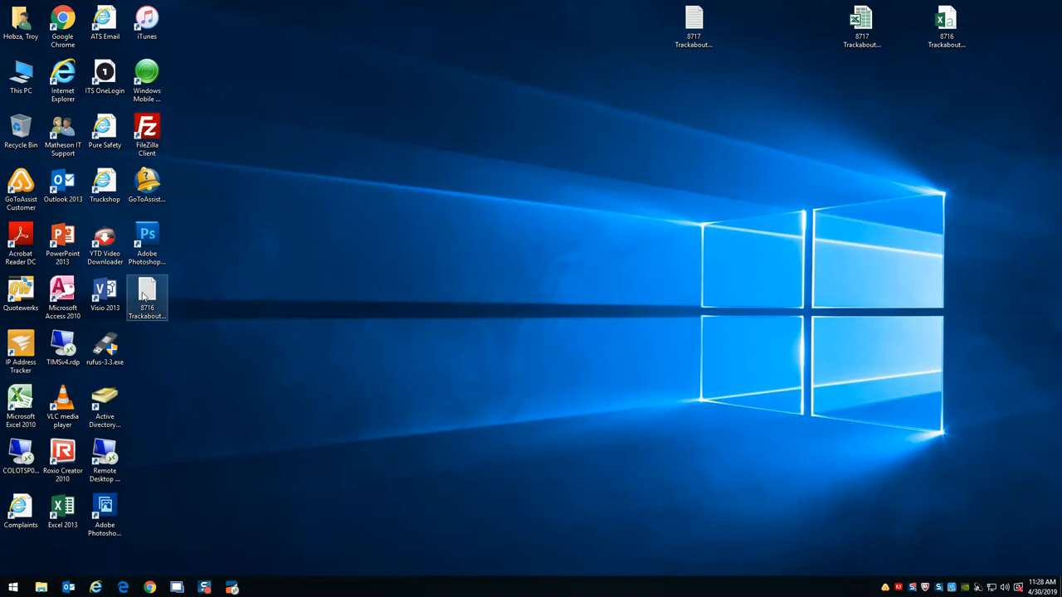
drag(144, 295, 737, 30)
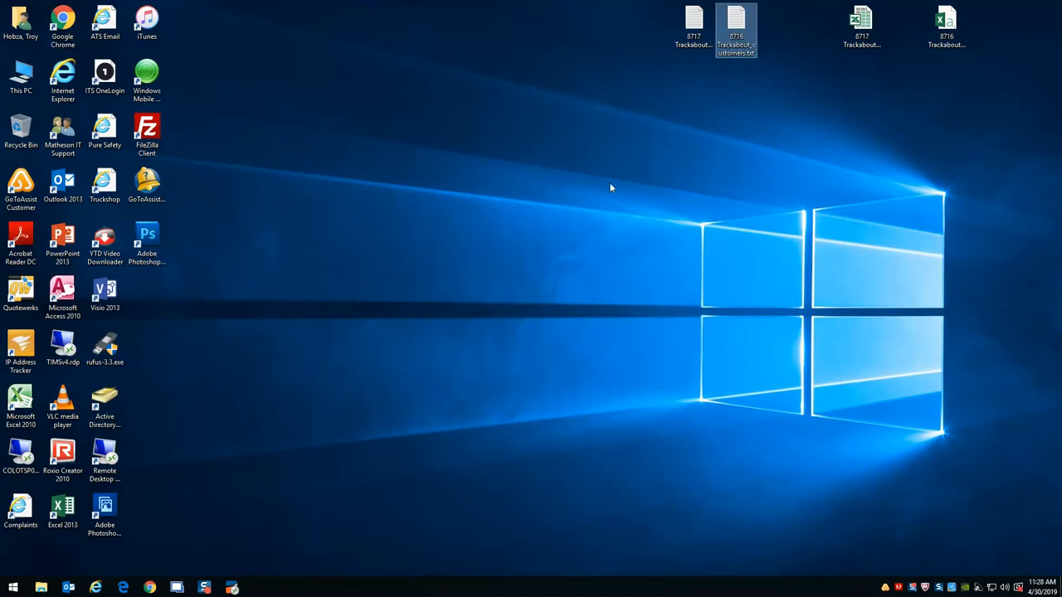
- Switch to Internet Explorer, move its window clear of the desktop files and load the saved TrackAbout login page
click(95, 589)
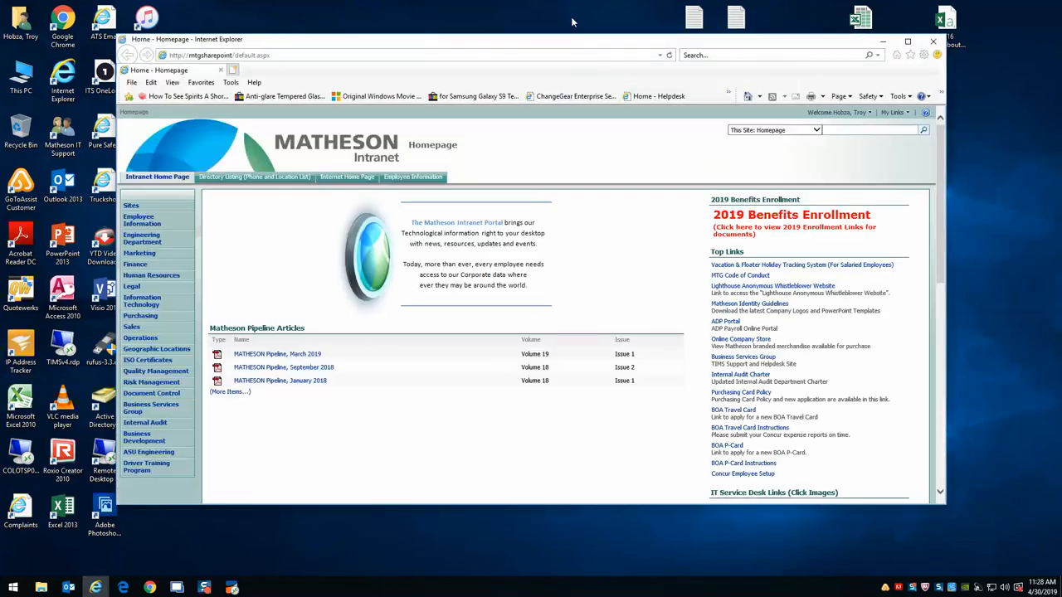
drag(571, 43, 579, 82)
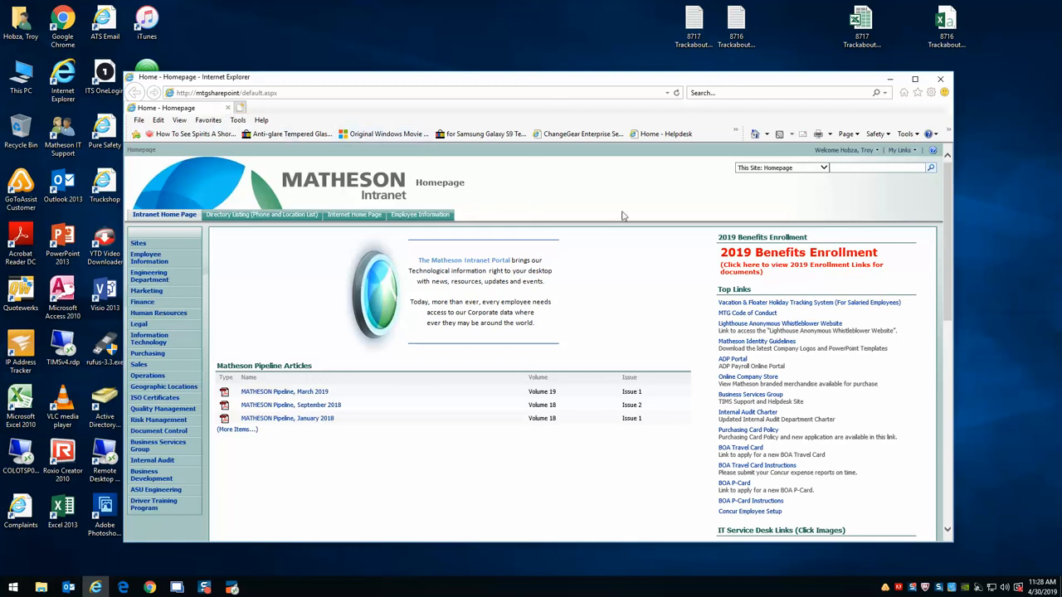
click(735, 132)
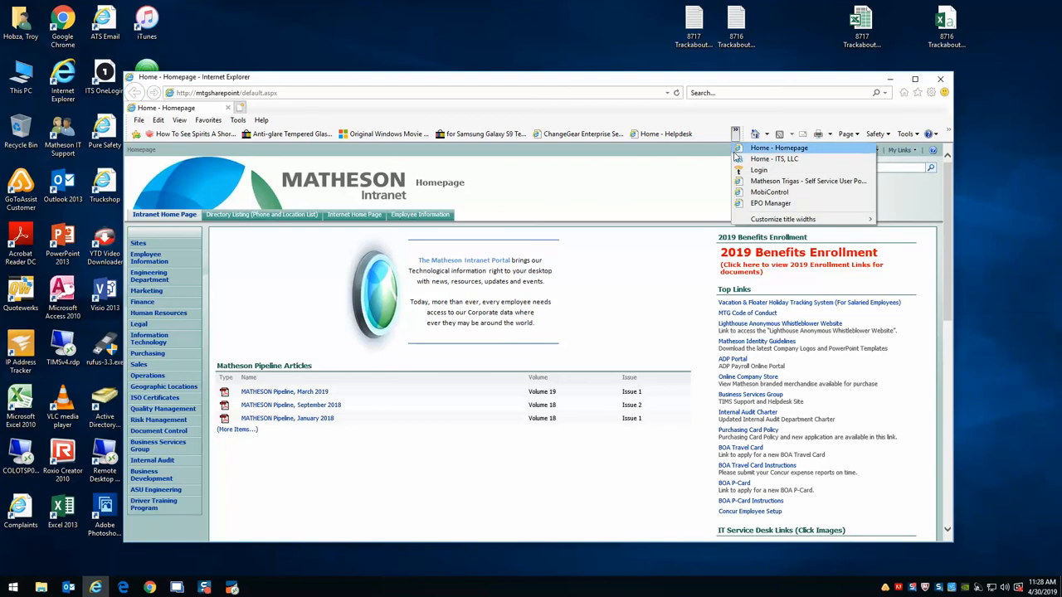
click(760, 170)
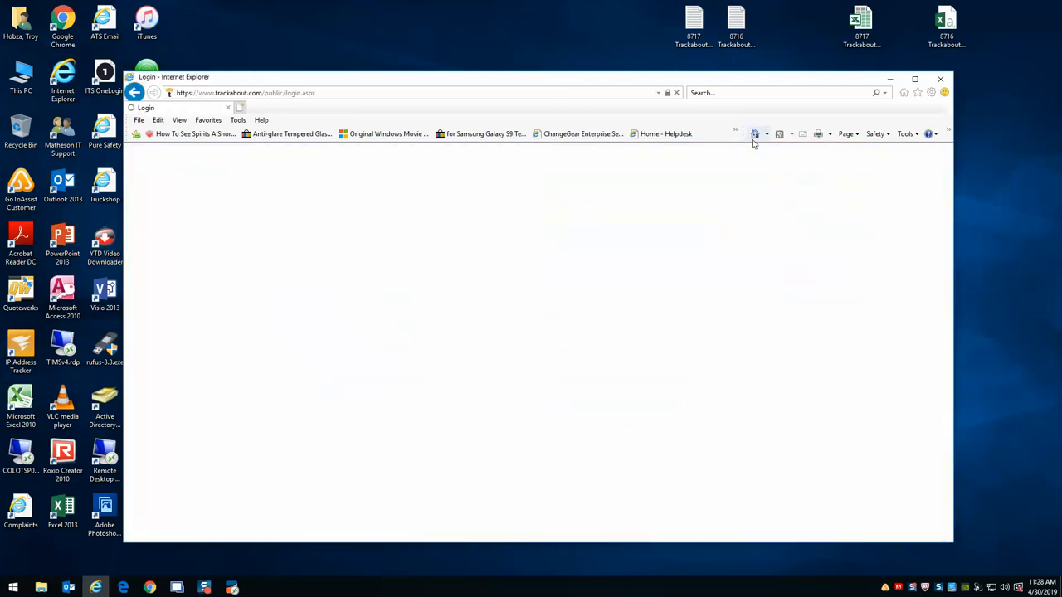
- Load the TrackAbout login page in a second browser tab as well
click(240, 108)
click(754, 134)
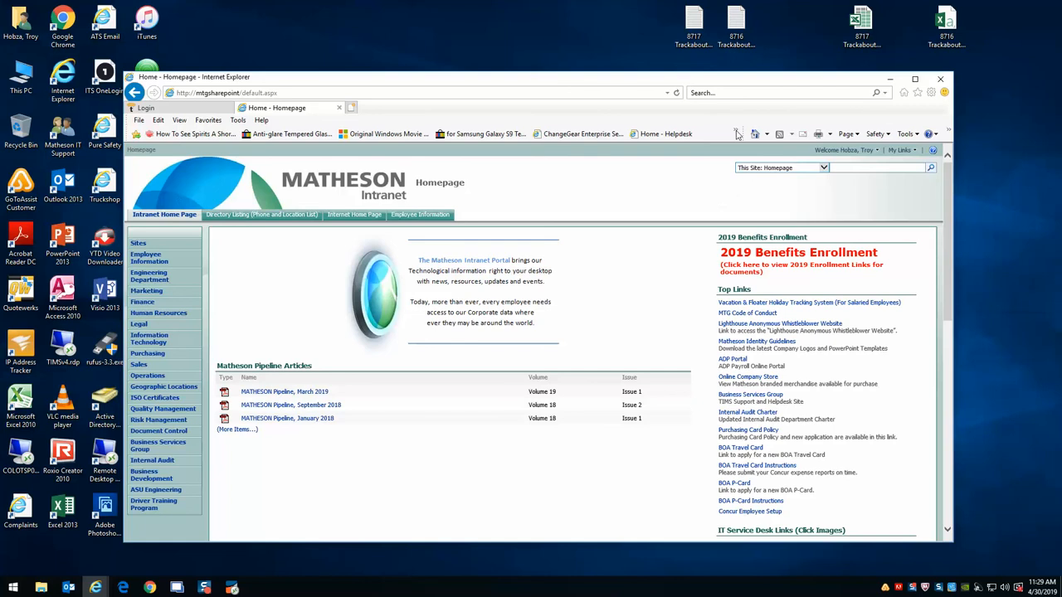
click(736, 134)
click(765, 169)
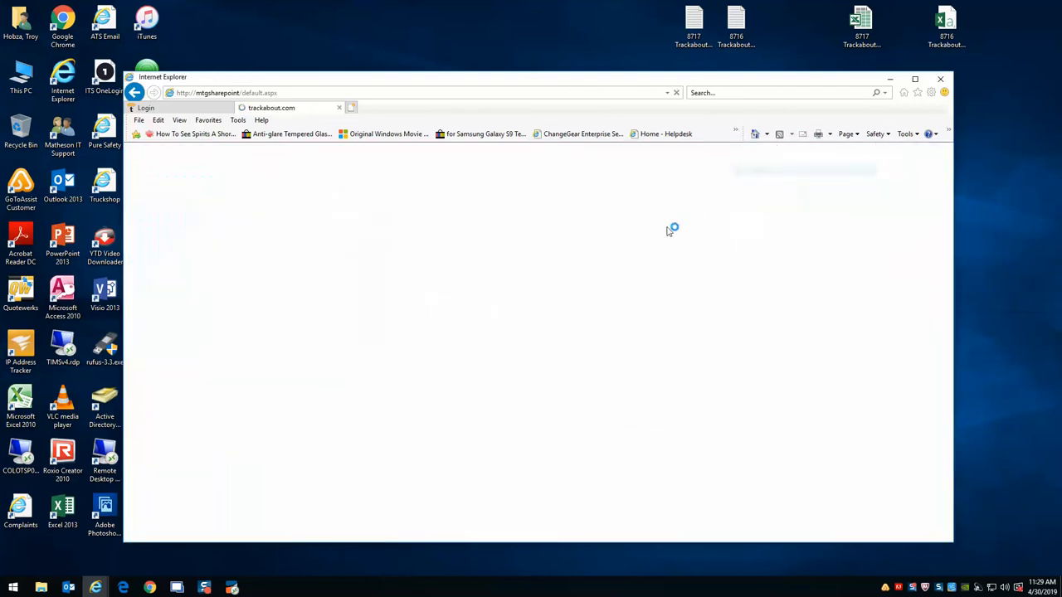
- Sign in to TrackAbout on the first login tab with the credentials already filled in
click(184, 113)
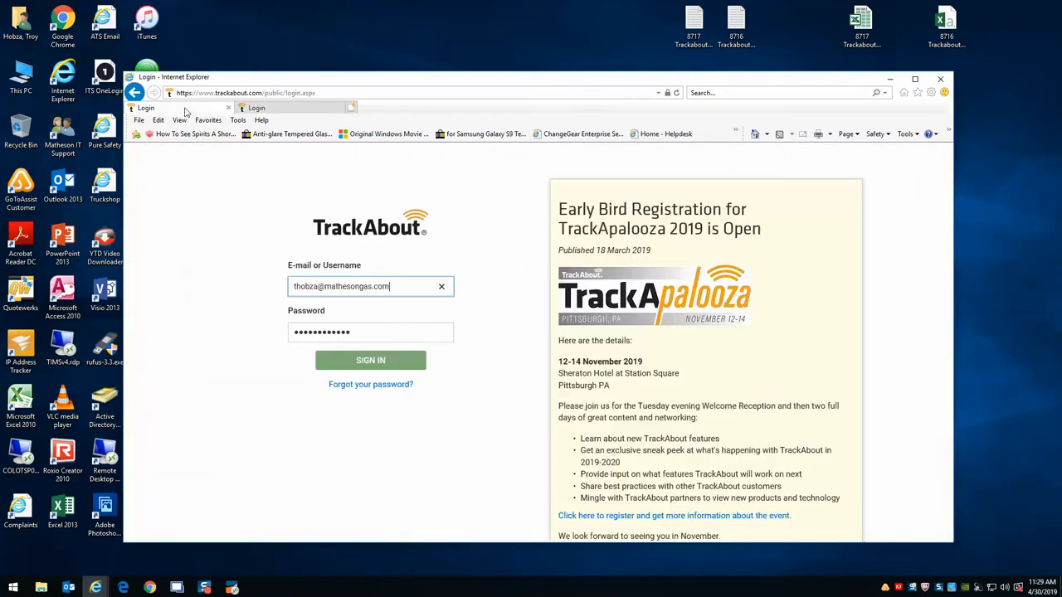
click(368, 364)
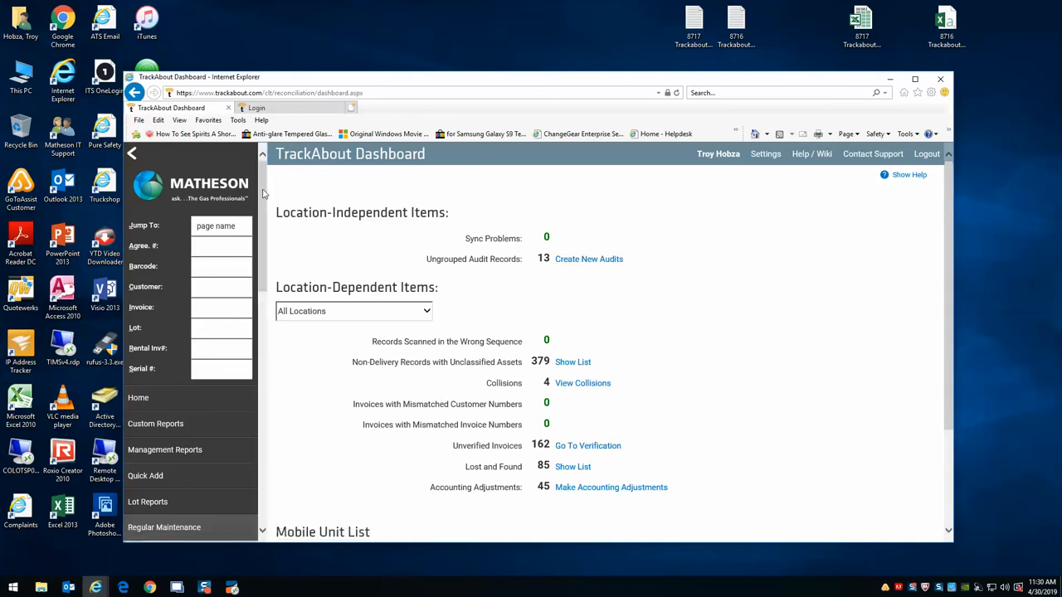
scroll(258, 298, down, 3)
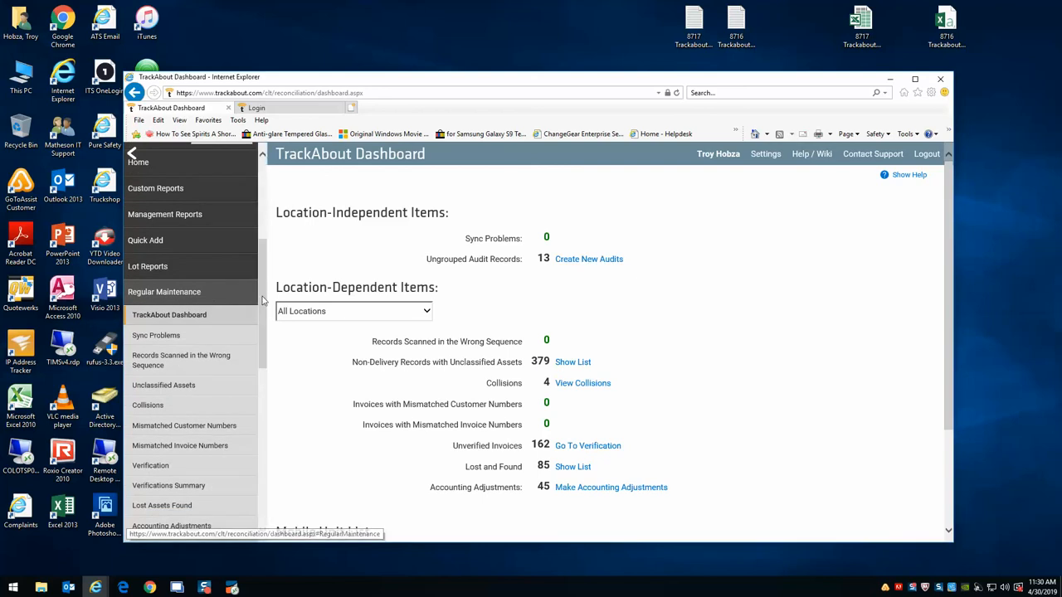
- Collapse the Regular Maintenance section and sign in to TrackAbout on the second login tab with the credentials already filled in
click(181, 294)
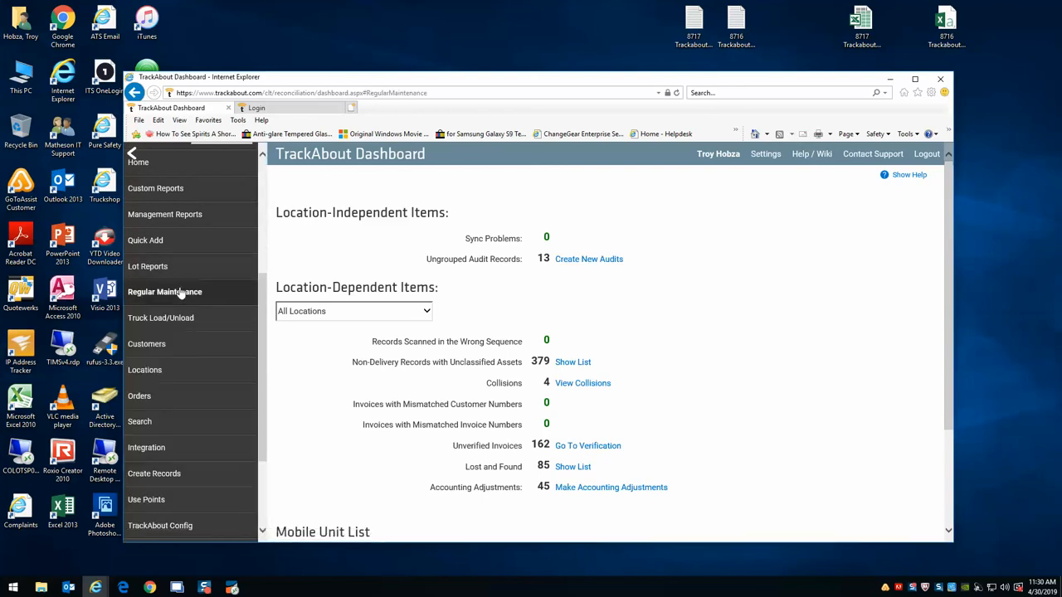
click(301, 108)
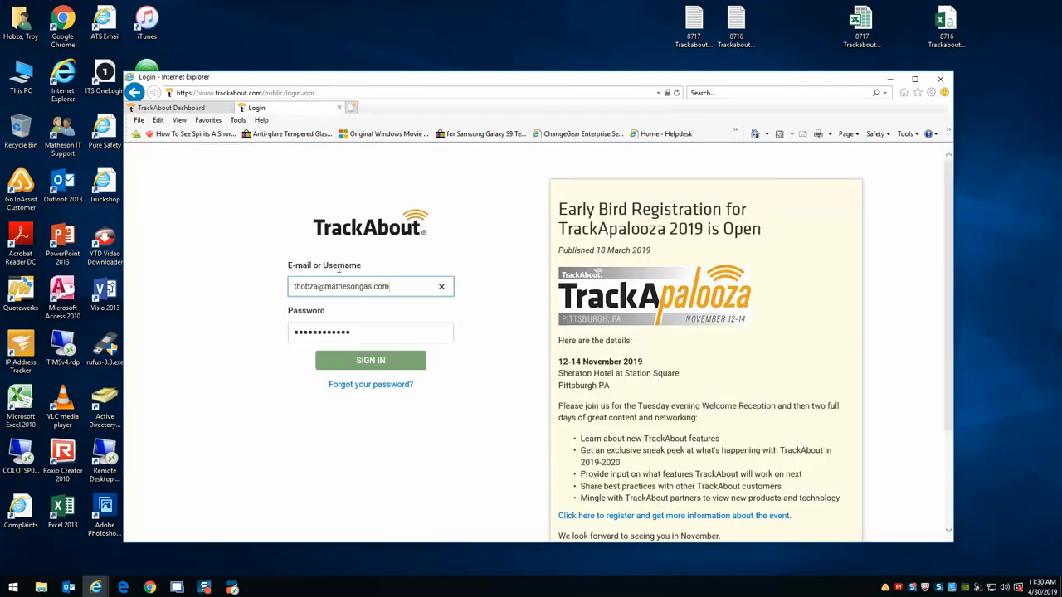
click(370, 362)
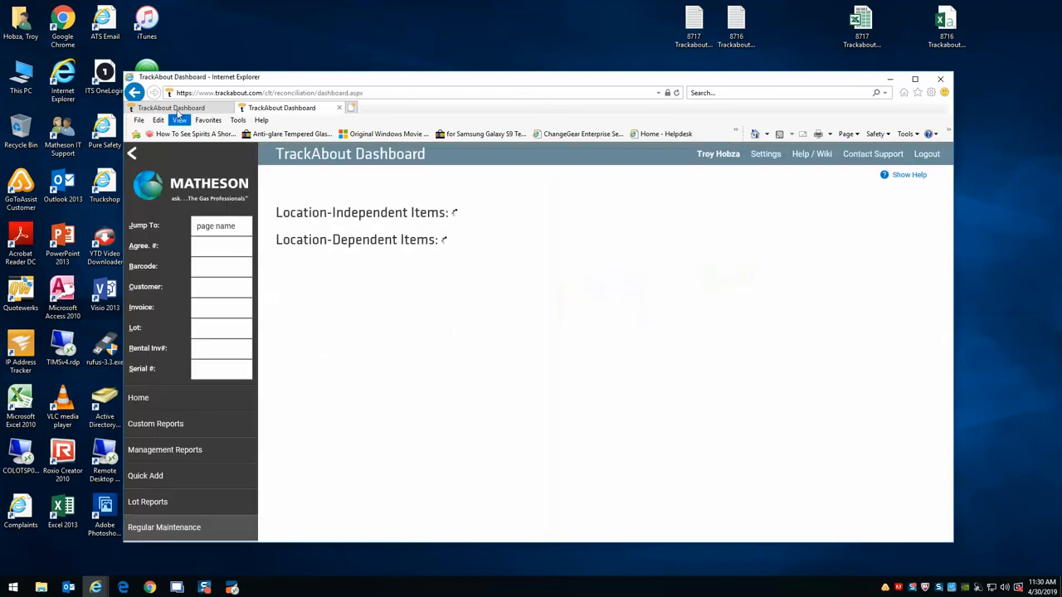
- Return to the first TrackAbout session and open the Bulk Load Rental Tax Regions page from the Integration section
click(174, 109)
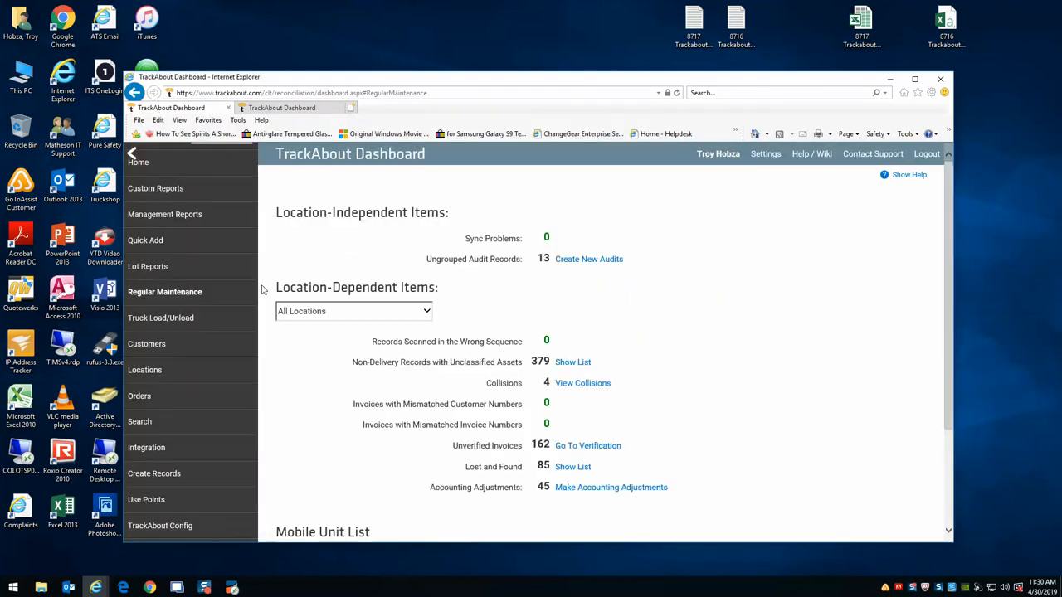
scroll(262, 336, down, 2)
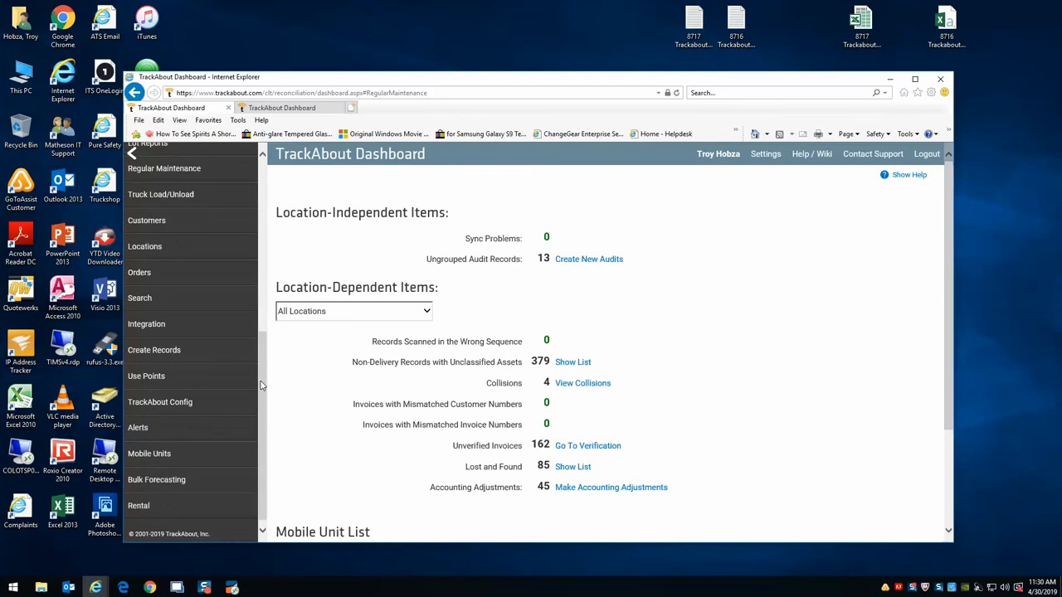
click(157, 324)
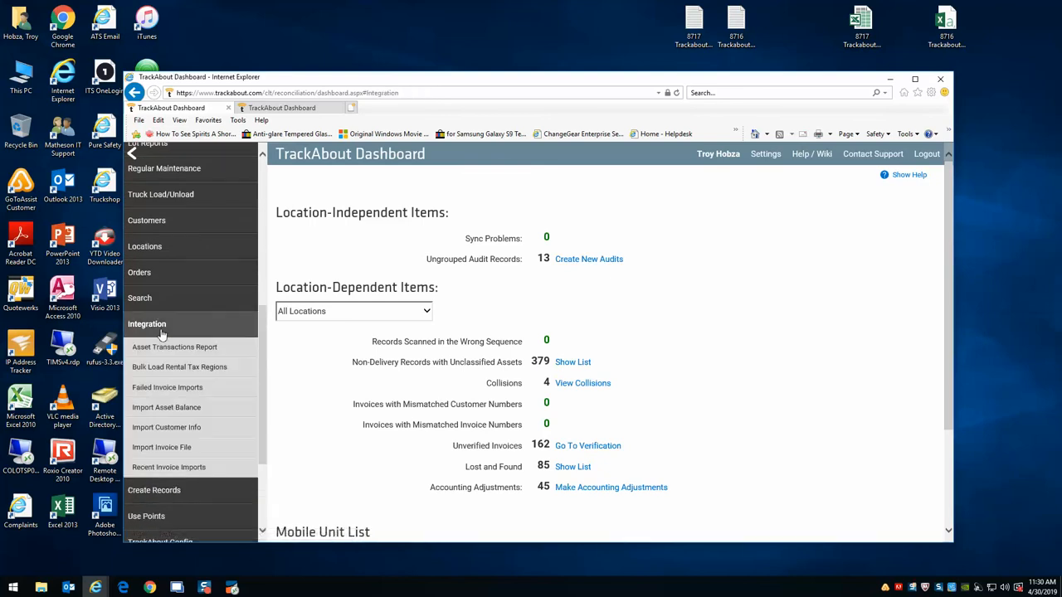
click(197, 369)
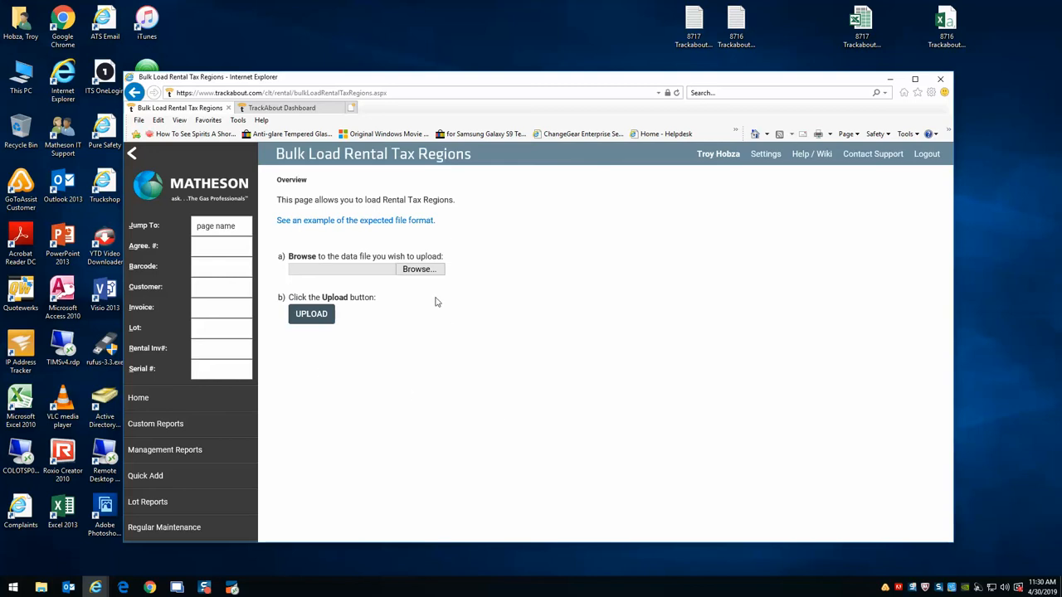
- Upload the desktop file 8717 Trackabout_TaxCode.txt as the rental tax regions data
click(430, 272)
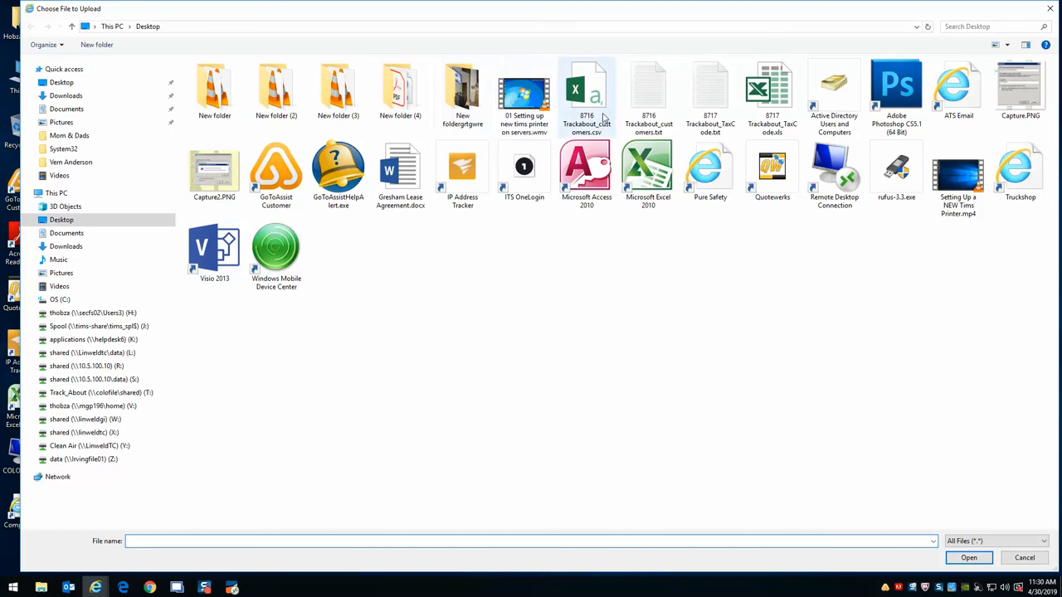
double_click(714, 96)
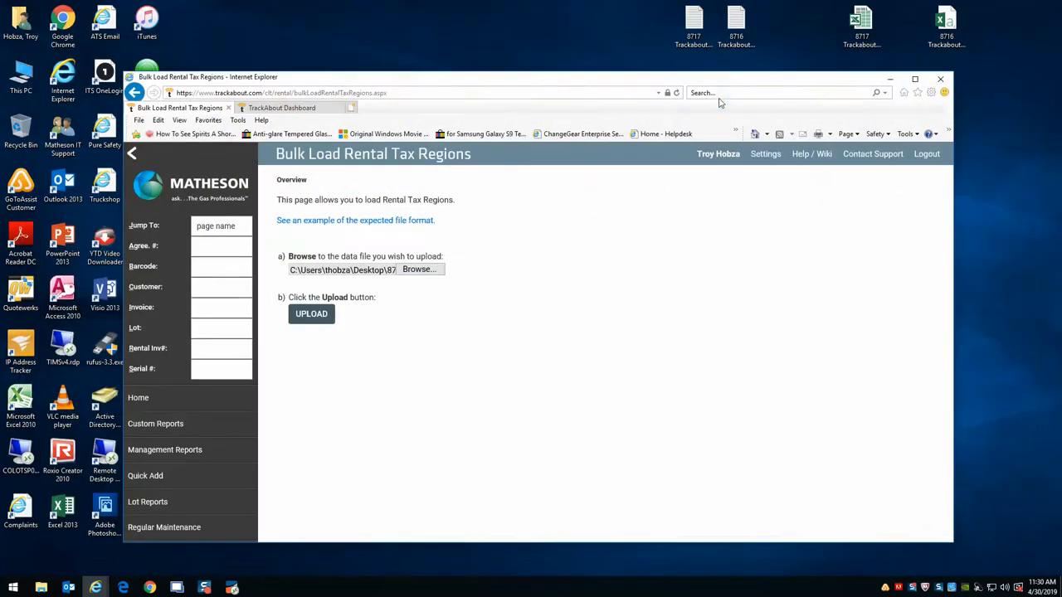
click(310, 316)
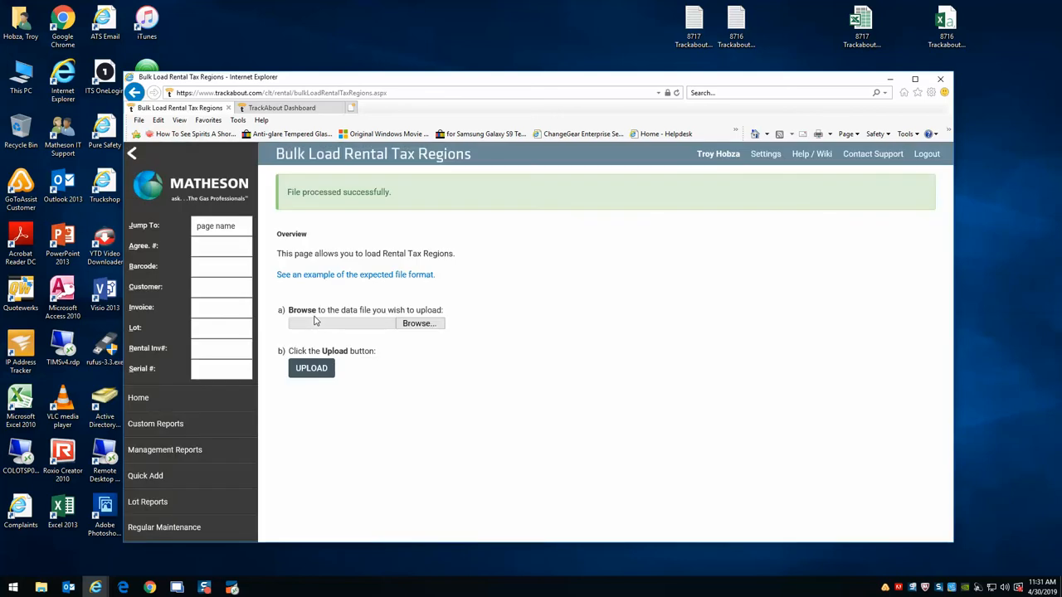
key(XF86AudioLowerVolume)
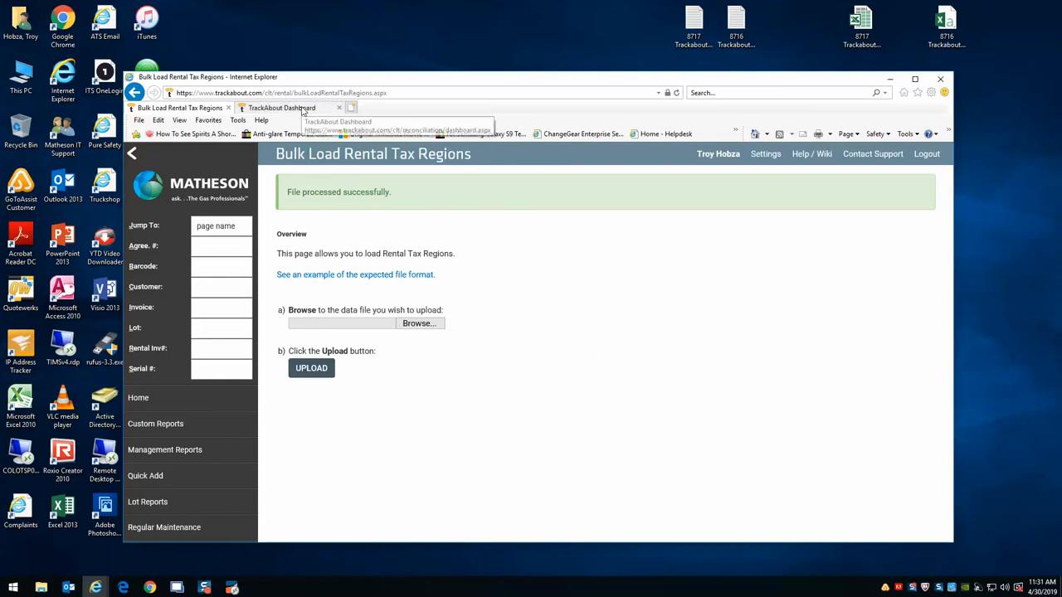
- Switch to the second TrackAbout session and open the Import Customer Info page from the Integration section
click(304, 112)
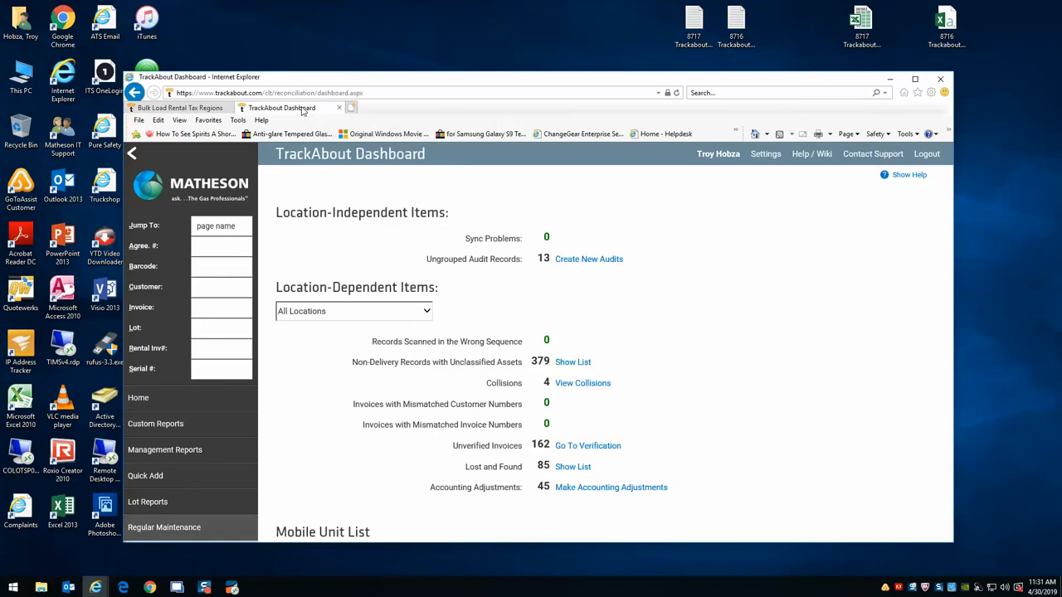
drag(261, 250, 259, 318)
click(233, 319)
scroll(233, 319, down, 3)
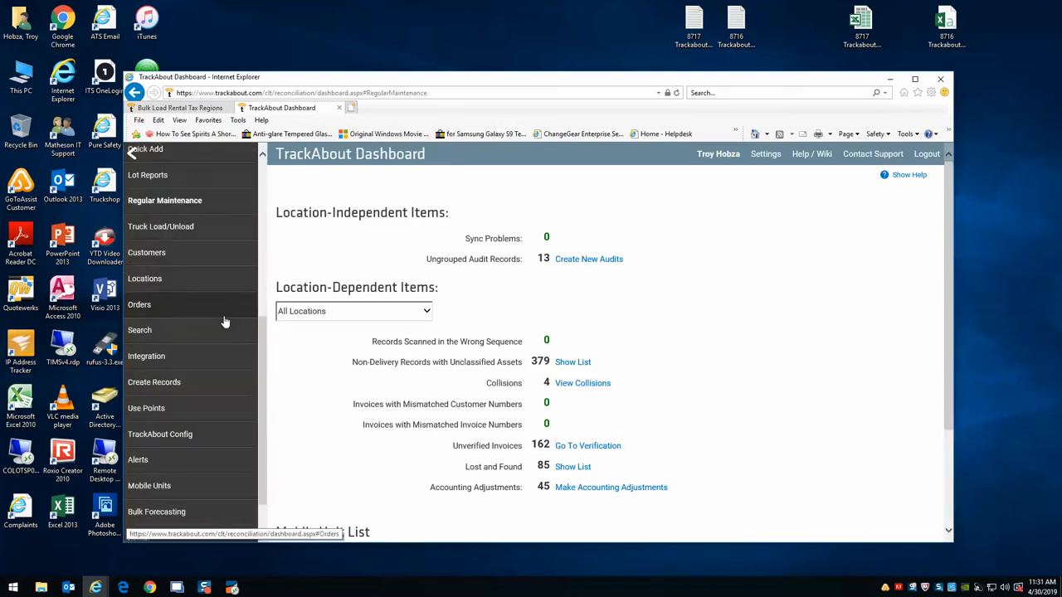
click(229, 354)
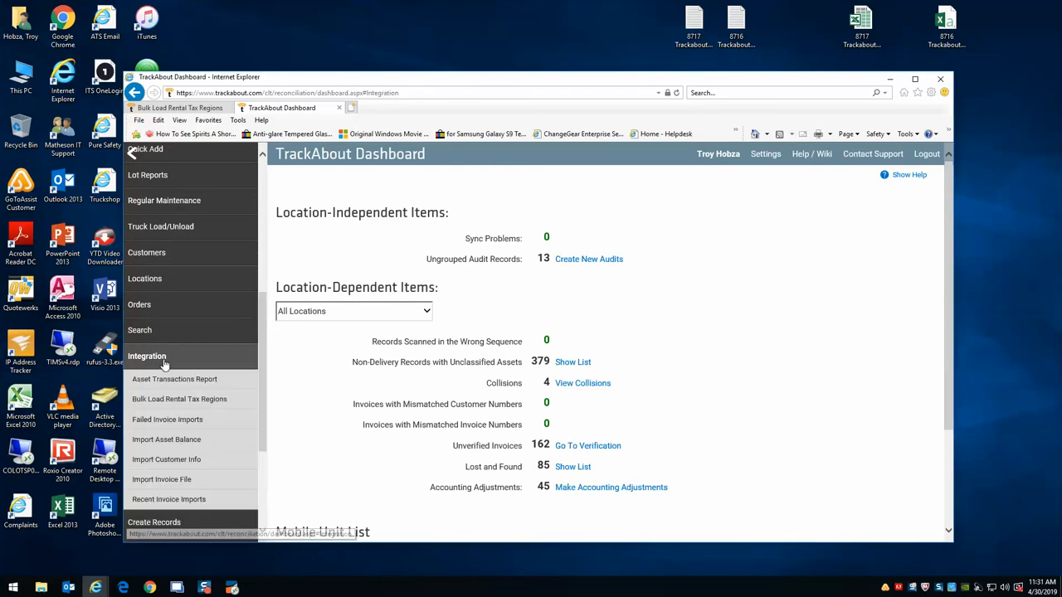
click(217, 459)
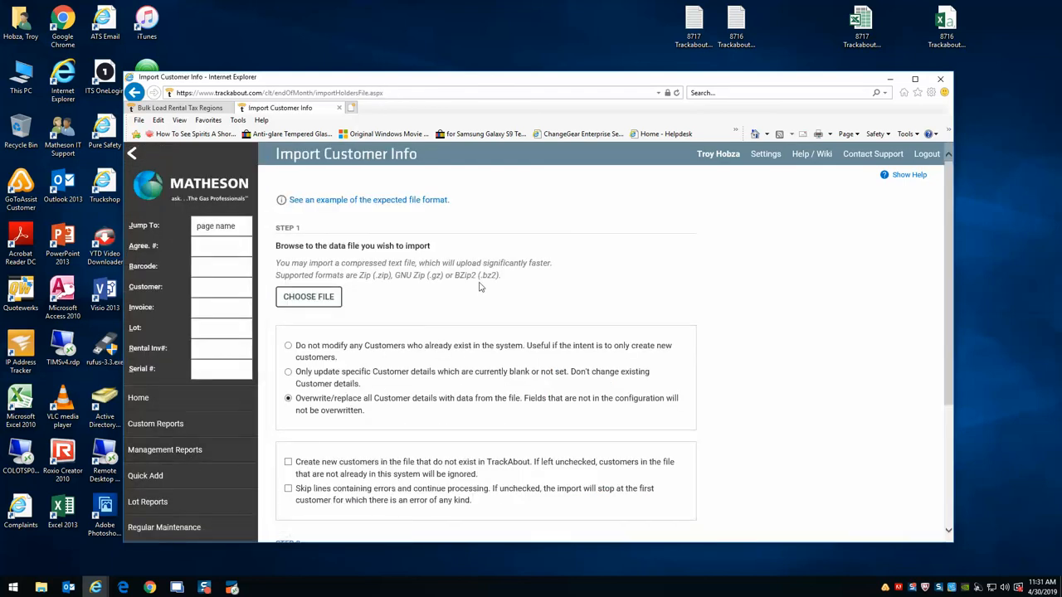
- Set the customer import to create customers missing from TrackAbout and to update parent information, enabling Follow-On Tracking for the parent customer
scroll(479, 288, down, 3)
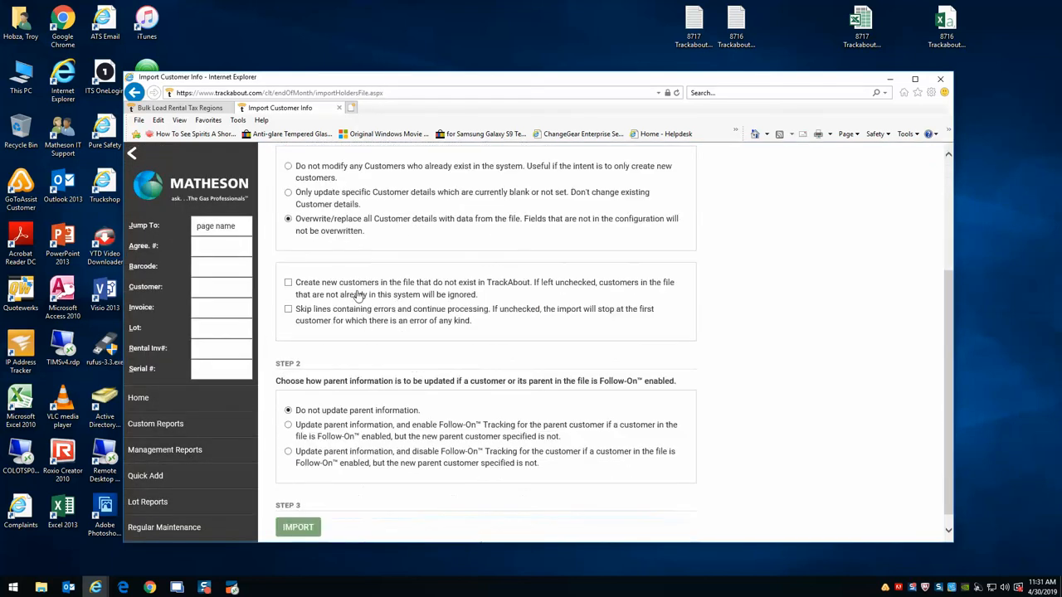
click(288, 283)
scroll(404, 379, up, 3)
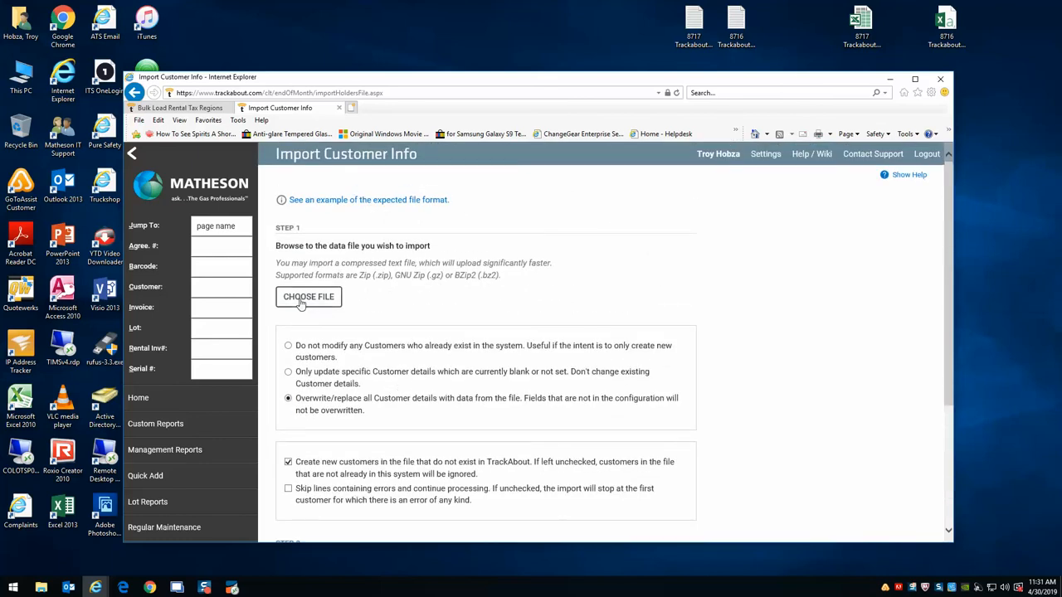
scroll(360, 417, down, 3)
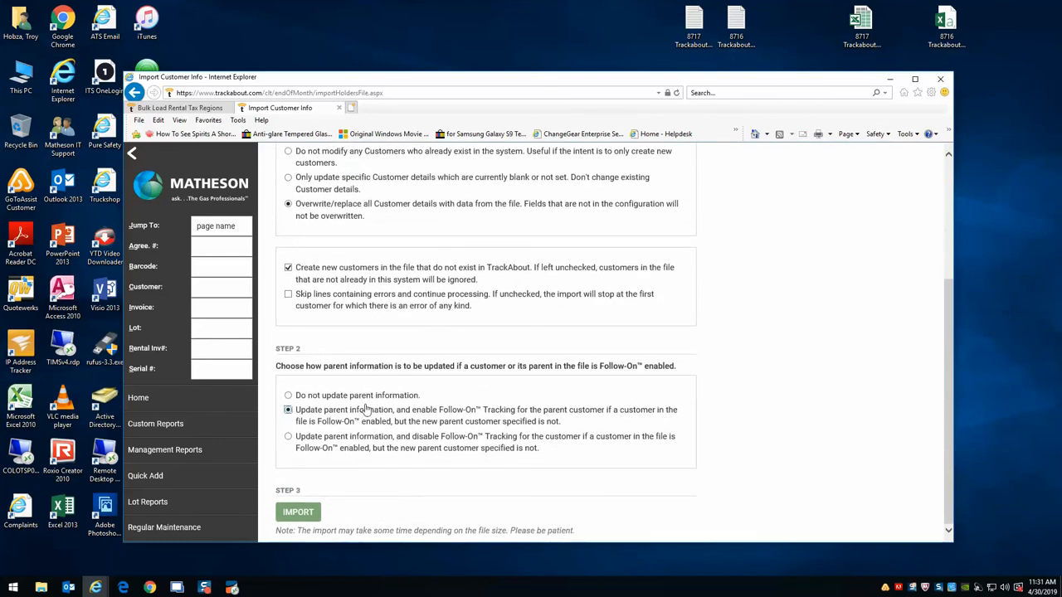
scroll(395, 371, up, 3)
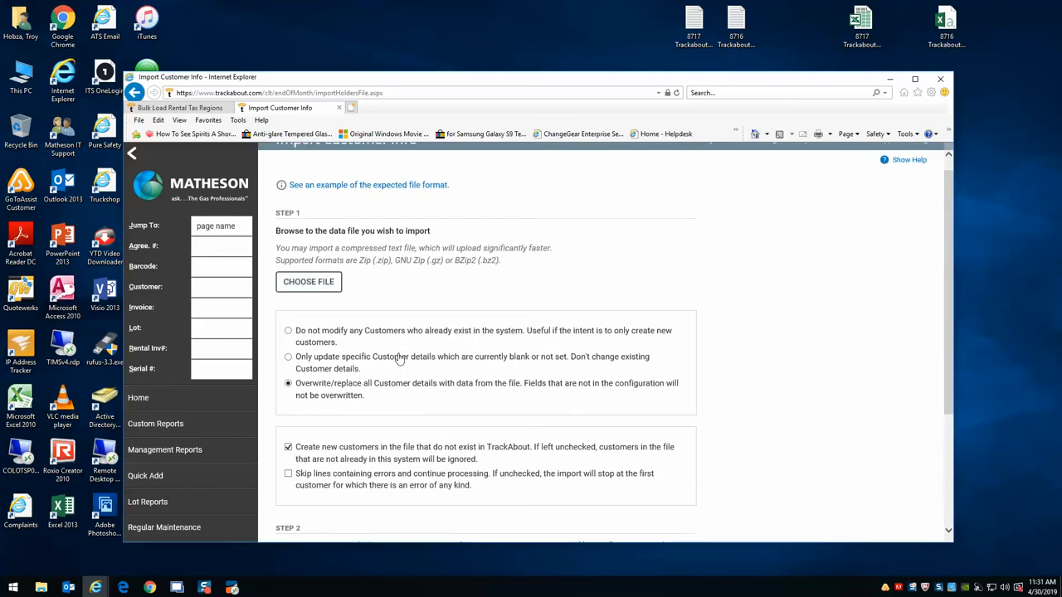
- Choose the desktop file 8716 Trackabout_customers.txt as the import data and start the customer import
click(303, 286)
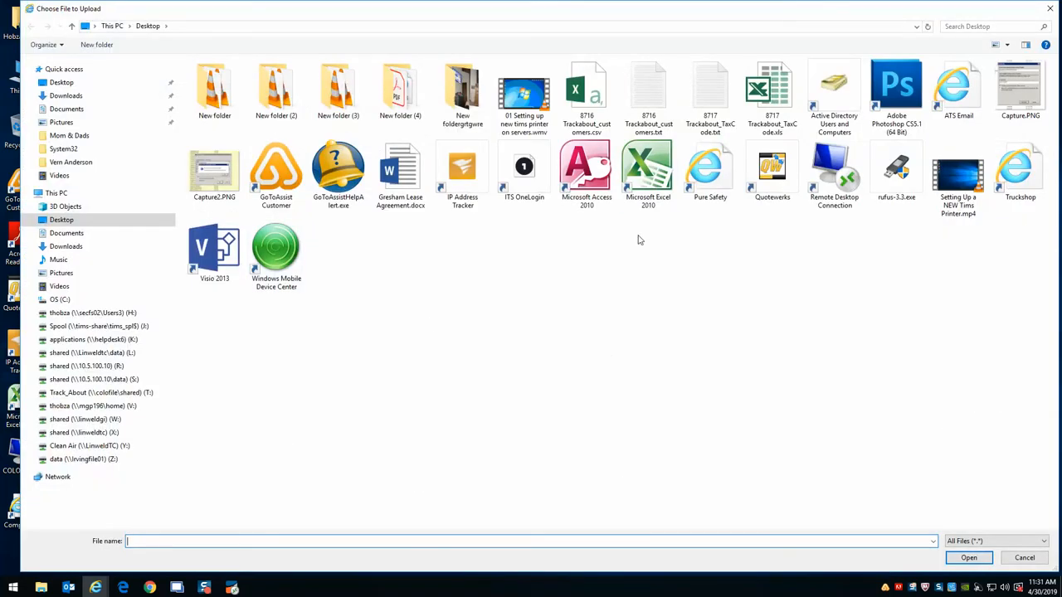
double_click(658, 100)
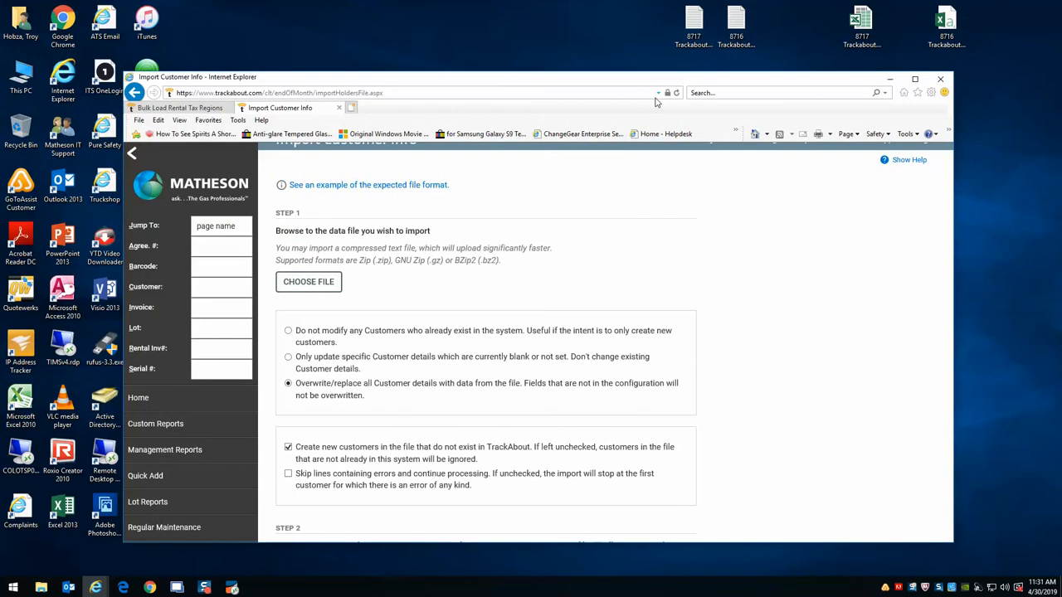
scroll(540, 256, down, 3)
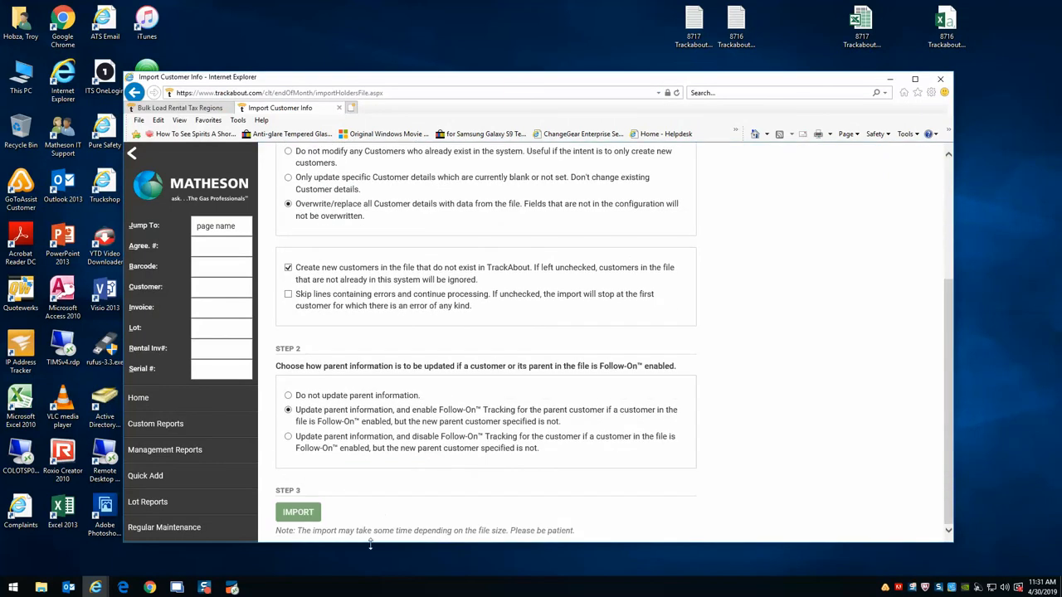
click(301, 513)
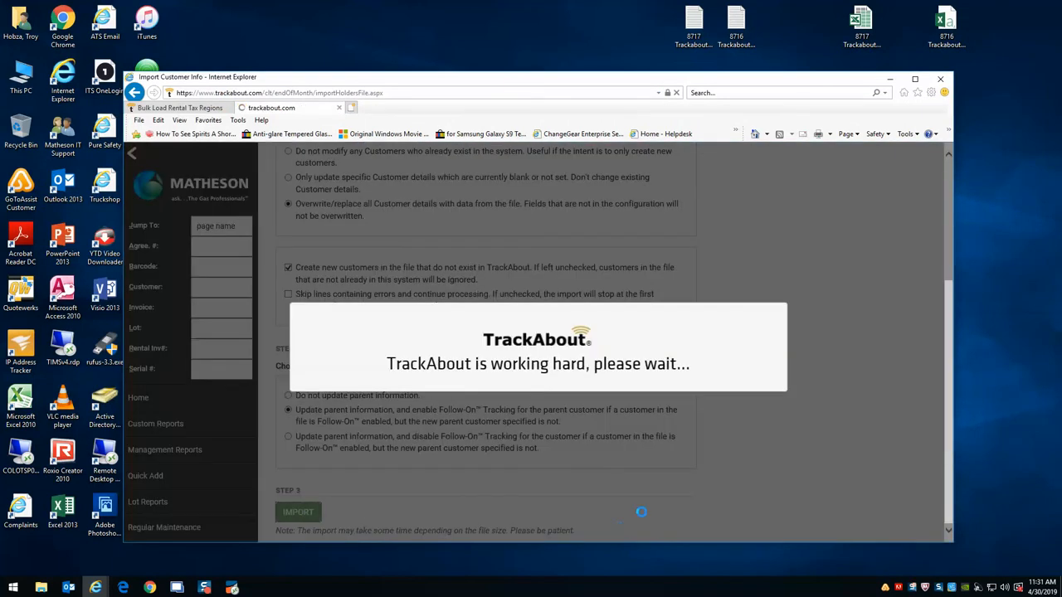